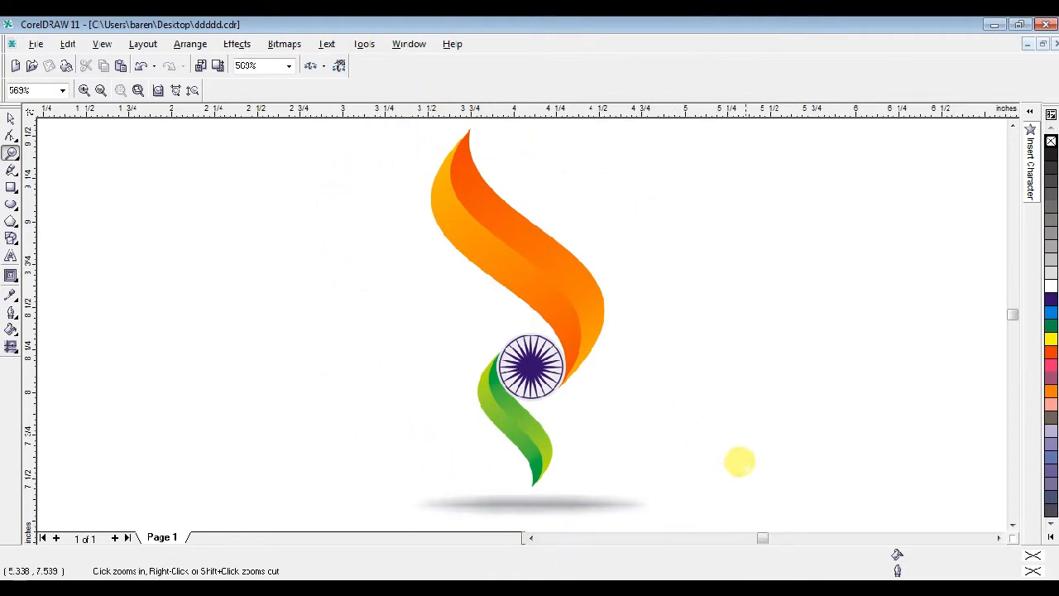
# Launch CorelDRAW 11 and create a new blank Letter document
pyautogui.click(11, 121)
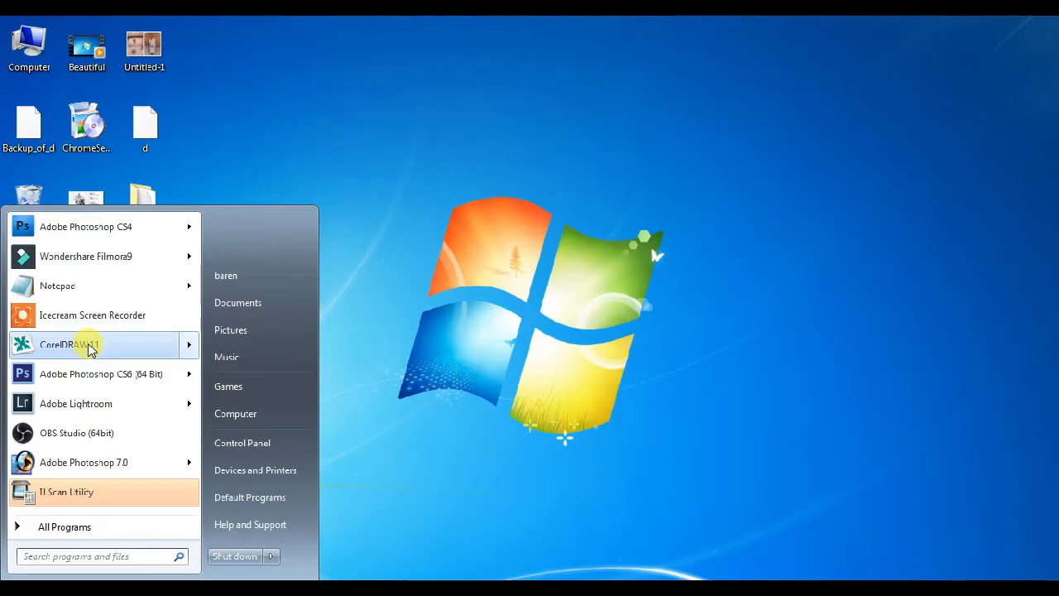
pyautogui.click(85, 343)
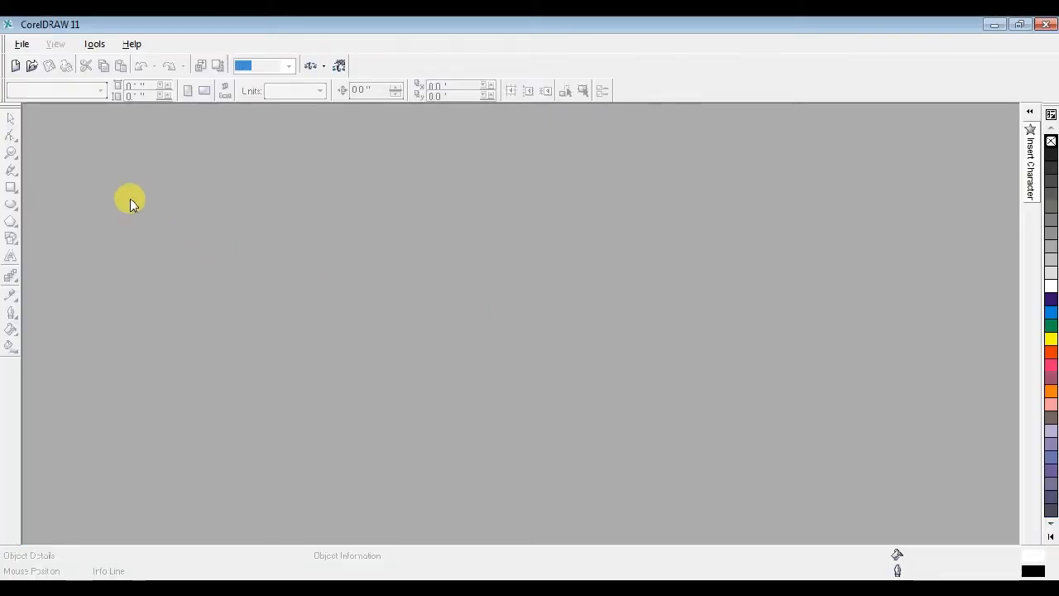
pyautogui.click(15, 65)
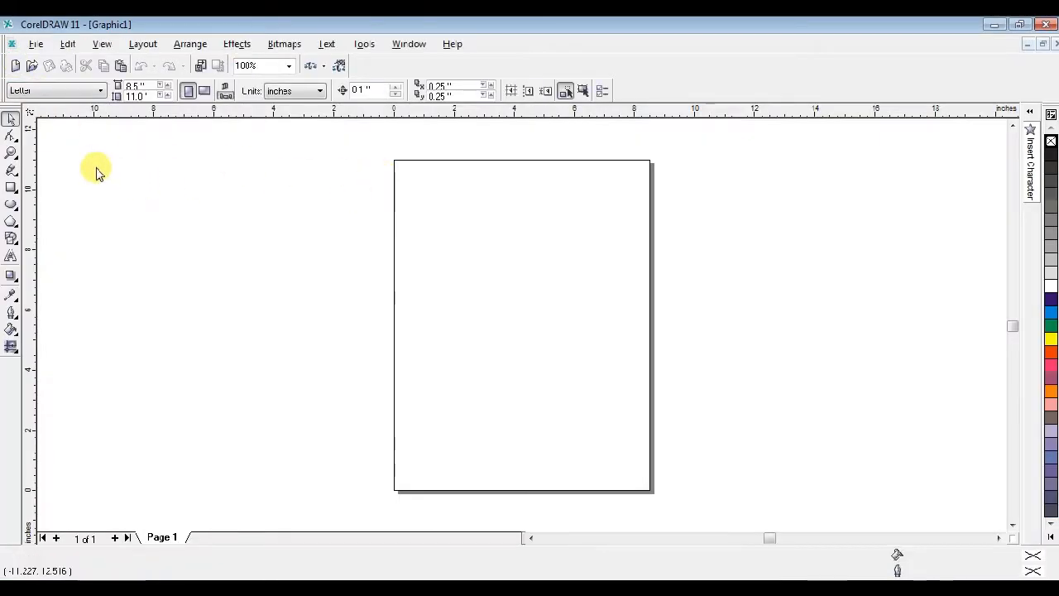
# Sketch a closed S-shaped ribbon outline with the Freehand tool near the page's top centre, about 1.14 by 2.92 inches
pyautogui.click(11, 153)
pyautogui.click(430, 170)
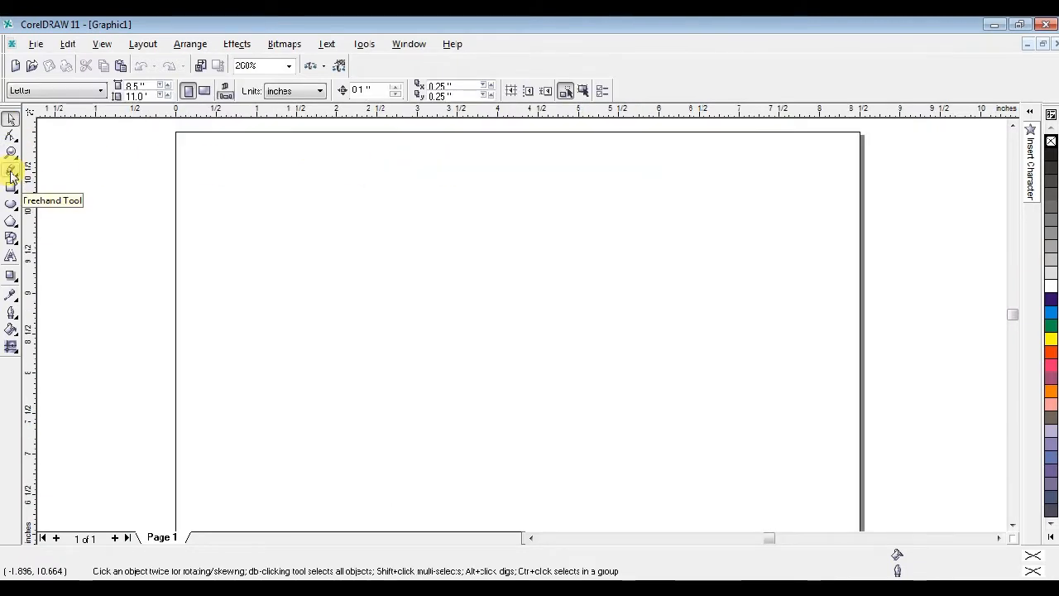
pyautogui.click(12, 173)
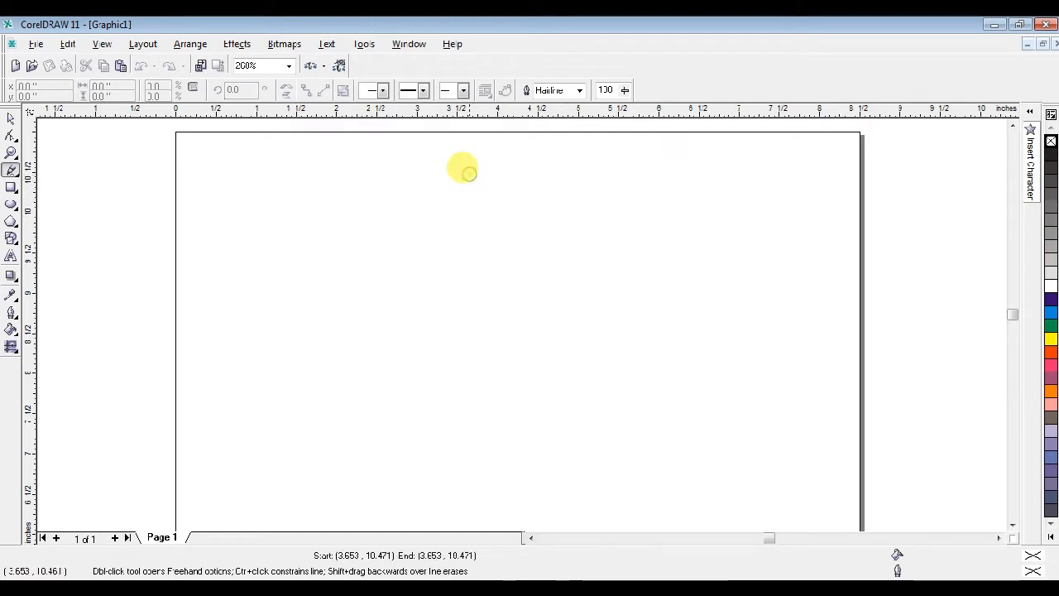
pyautogui.moveTo(469, 174); pyautogui.dragTo(488, 211)
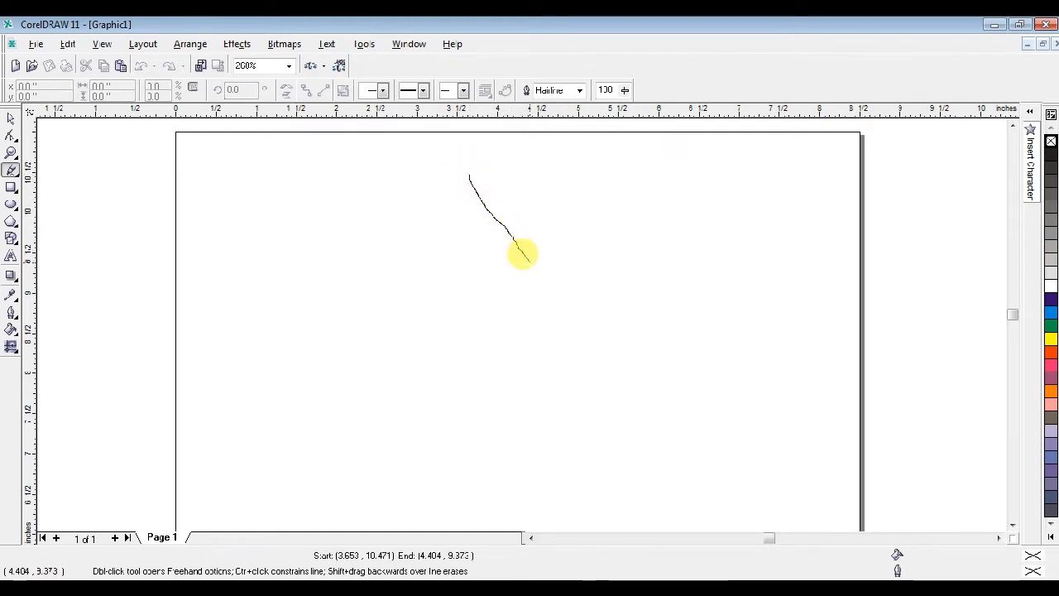
pyautogui.moveTo(543, 310); pyautogui.dragTo(531, 366)
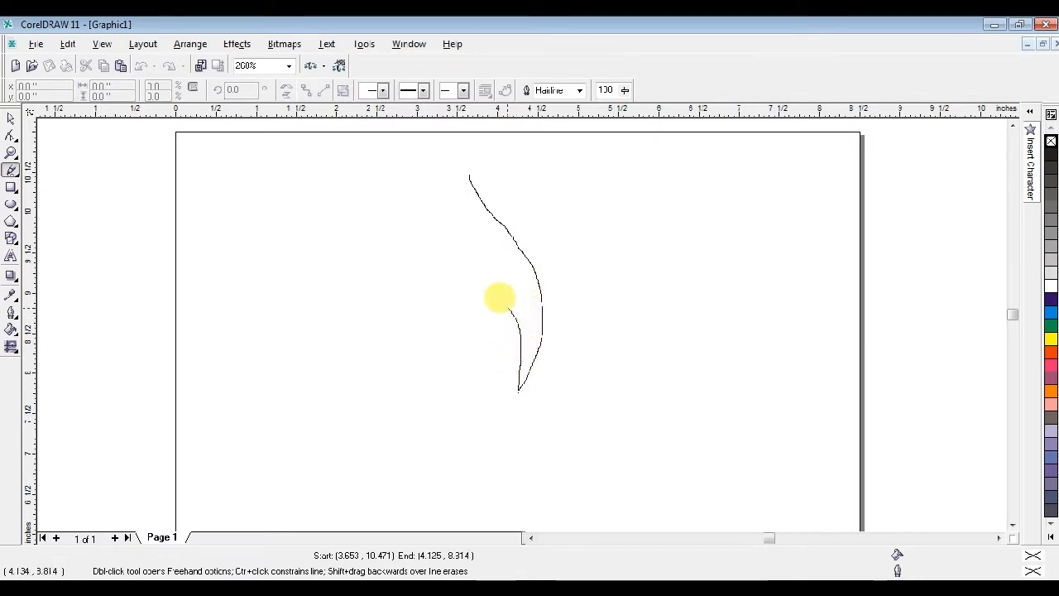
pyautogui.moveTo(508, 308); pyautogui.dragTo(453, 231)
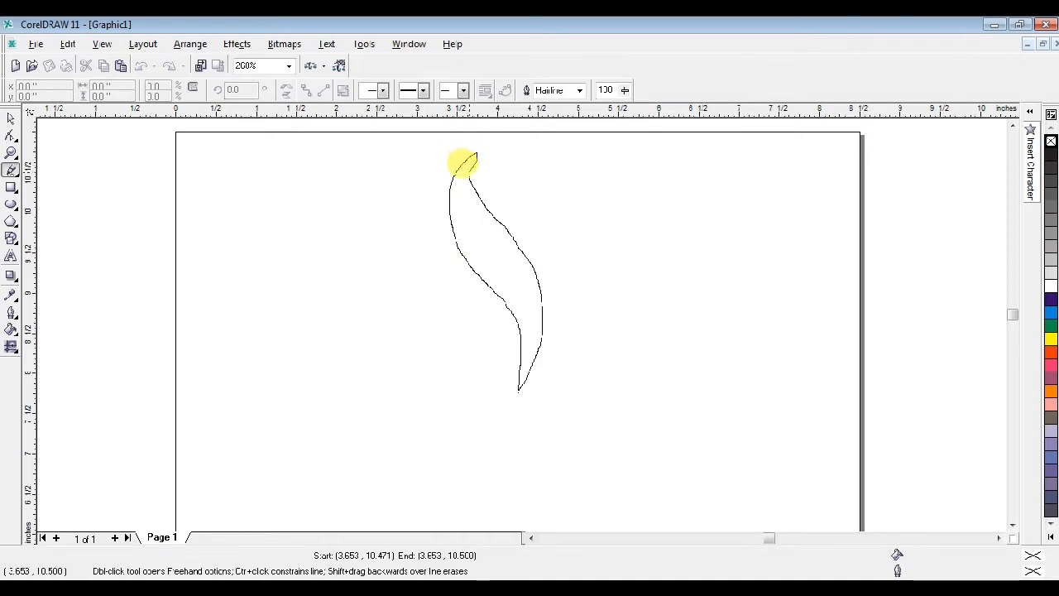
pyautogui.moveTo(463, 165); pyautogui.dragTo(465, 162)
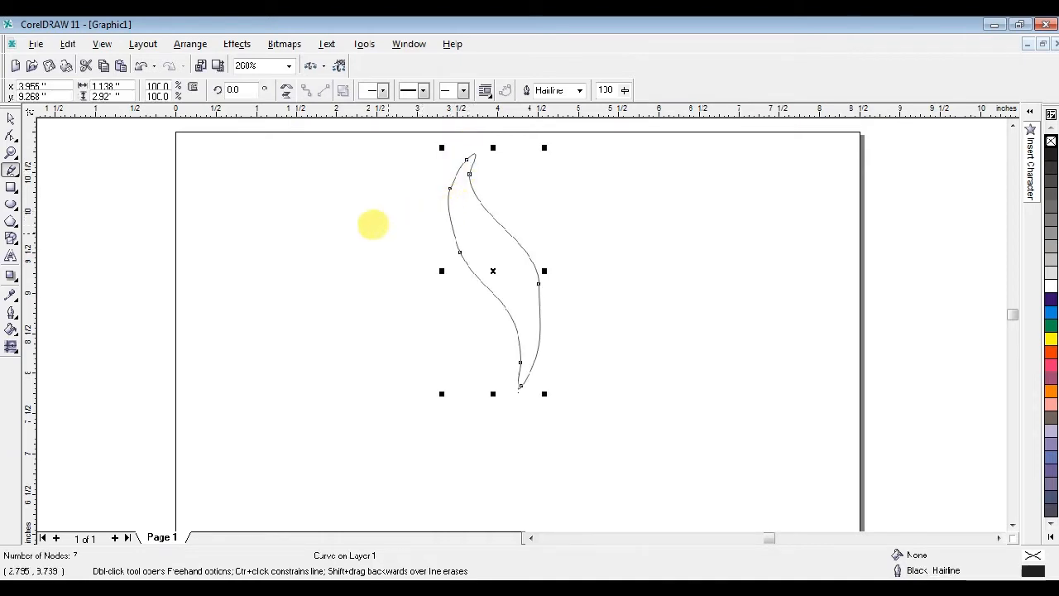
# Delete the surplus node at the ribbon's upper end and reshape that end into a sharp tip
pyautogui.click(12, 153)
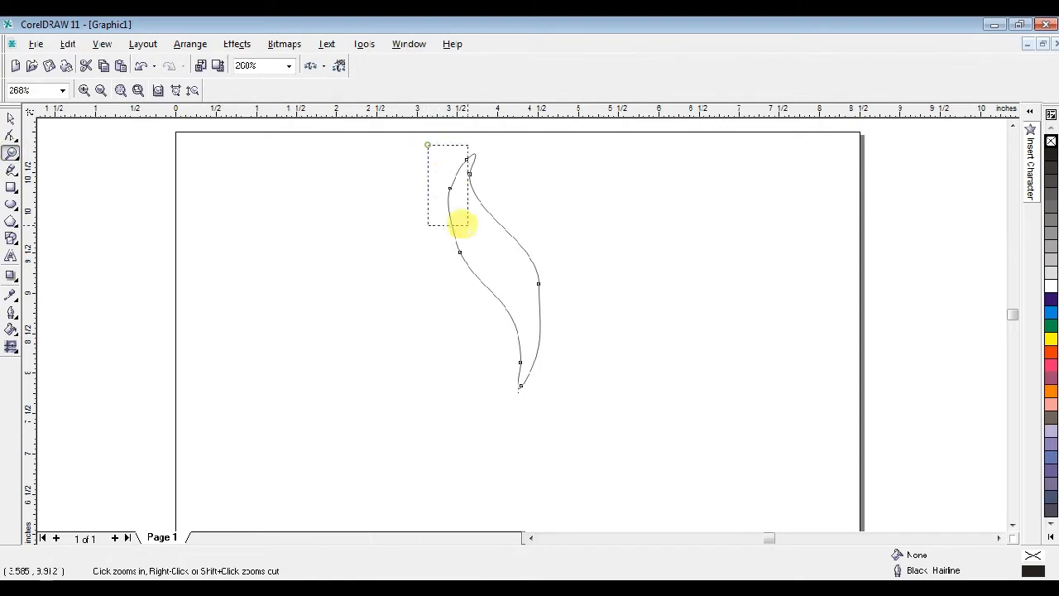
pyautogui.moveTo(428, 142); pyautogui.dragTo(610, 401)
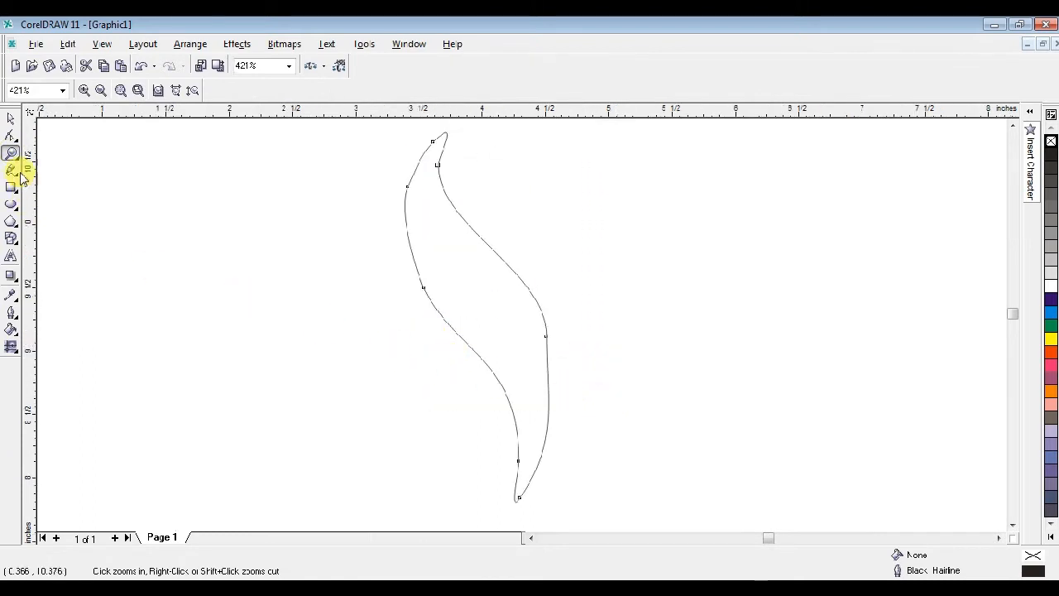
pyautogui.click(12, 120)
pyautogui.click(11, 136)
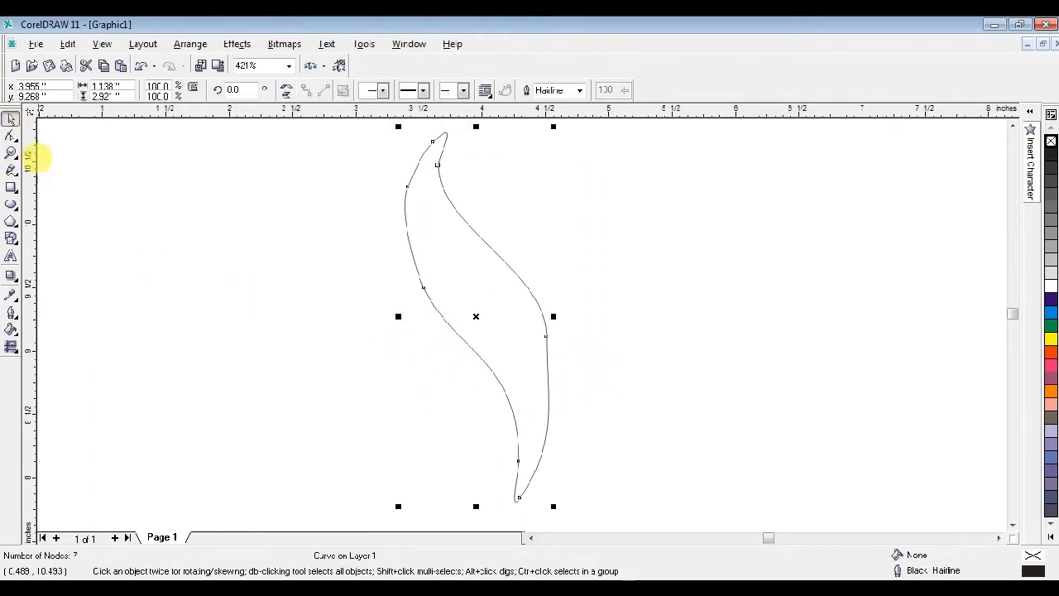
pyautogui.click(433, 142)
pyautogui.click(438, 156)
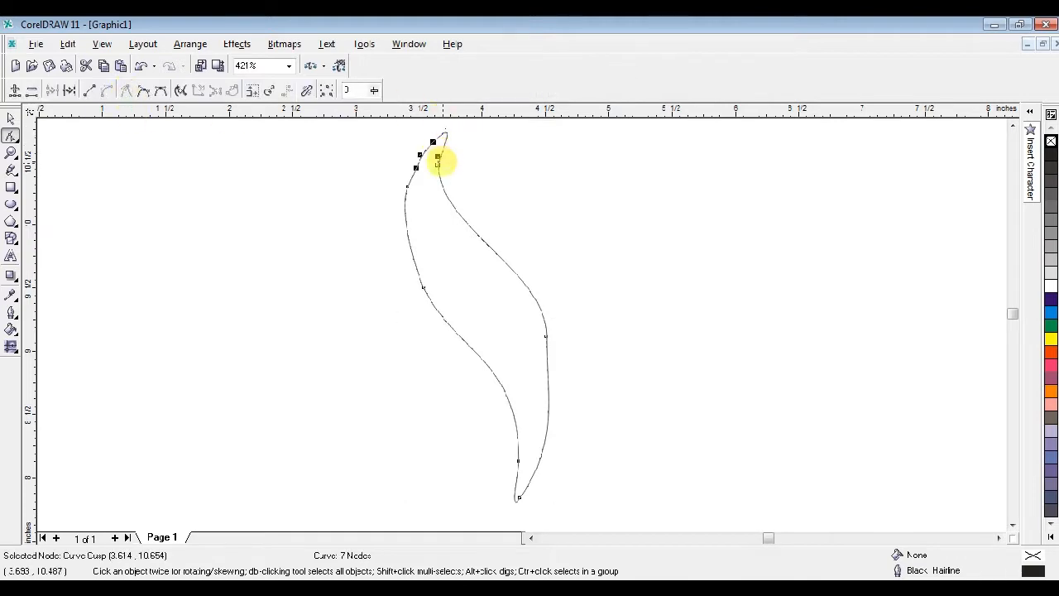
pyautogui.press('Delete')
pyautogui.click(433, 142)
pyautogui.click(1014, 127)
pyautogui.moveTo(460, 156); pyautogui.dragTo(433, 116)
# Remove the remaining intermediate nodes along both ribbon edges, keeping only the nodes at the two tips
pyautogui.doubleClick(407, 231)
pyautogui.doubleClick(423, 331)
pyautogui.doubleClick(546, 380)
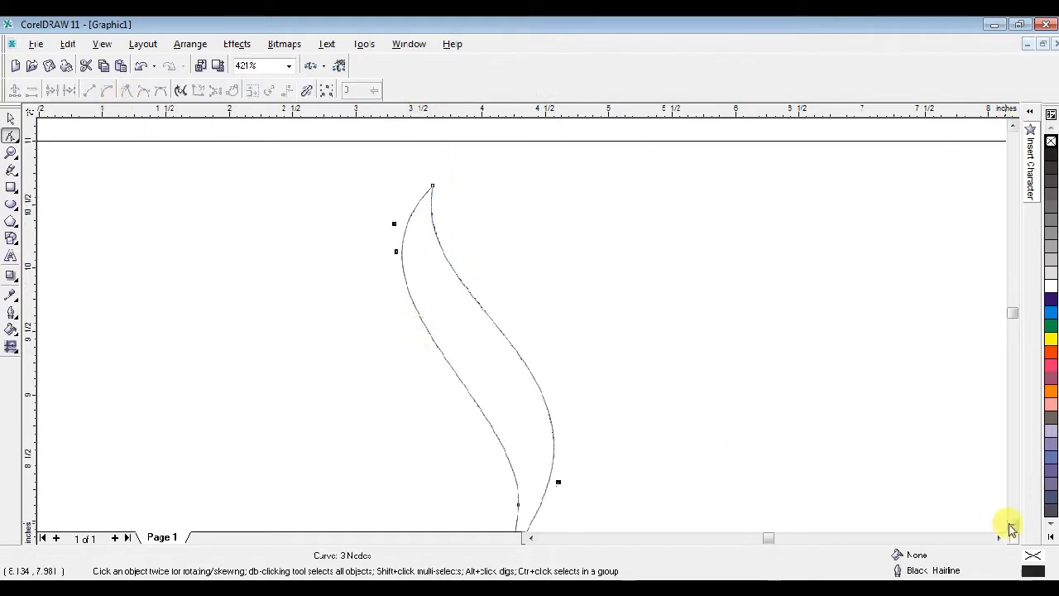
pyautogui.click(1013, 525)
pyautogui.click(518, 450)
pyautogui.doubleClick(517, 418)
pyautogui.click(519, 453)
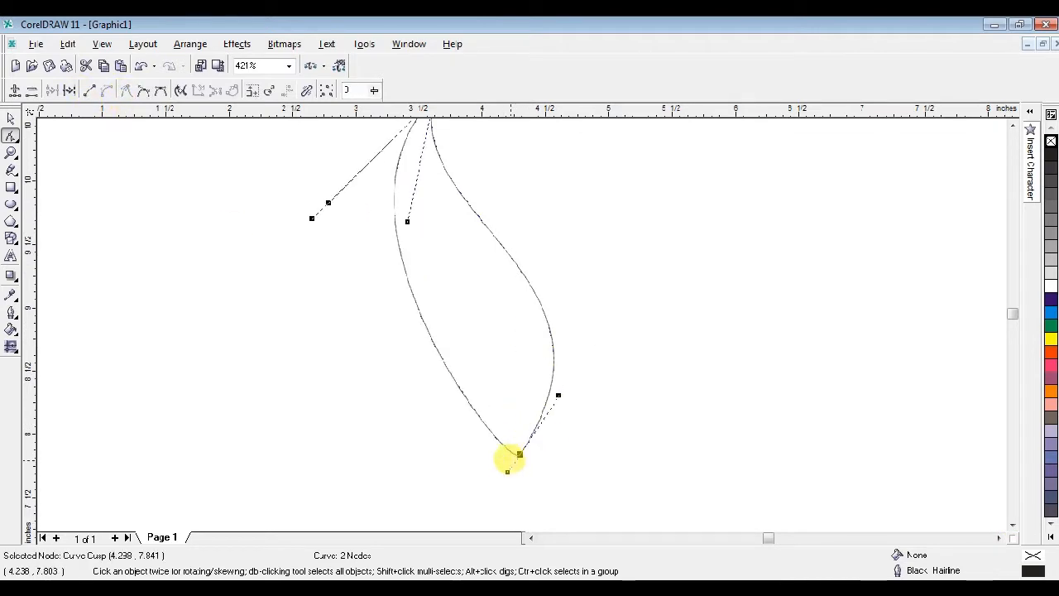
# Bend the ribbon's left edge into an S-curve parallel to the right edge, and compress the ribbon's height to about 66%
pyautogui.moveTo(508, 471); pyautogui.dragTo(533, 250)
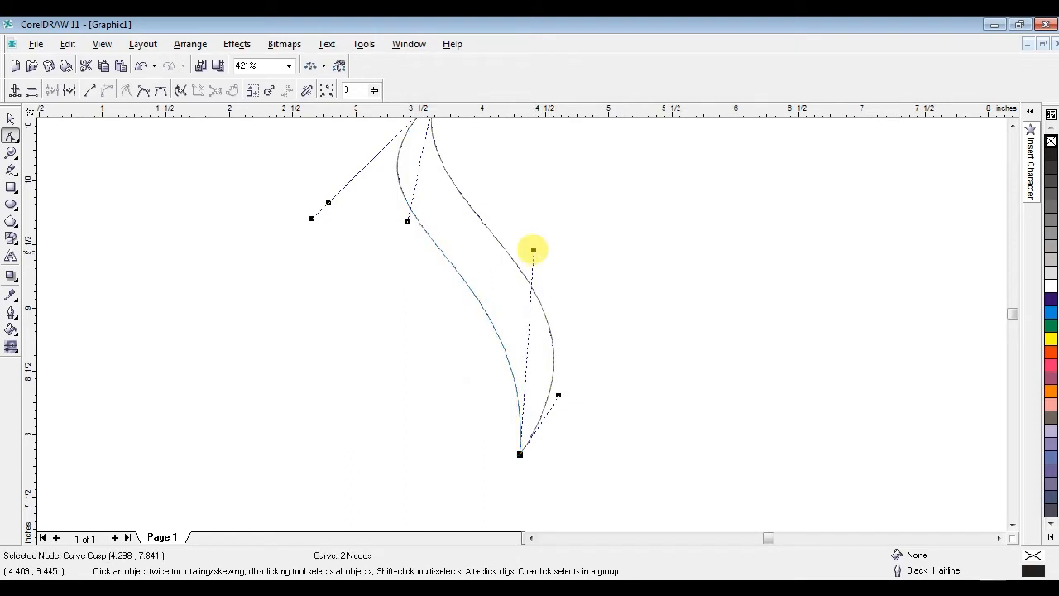
pyautogui.click(1013, 125)
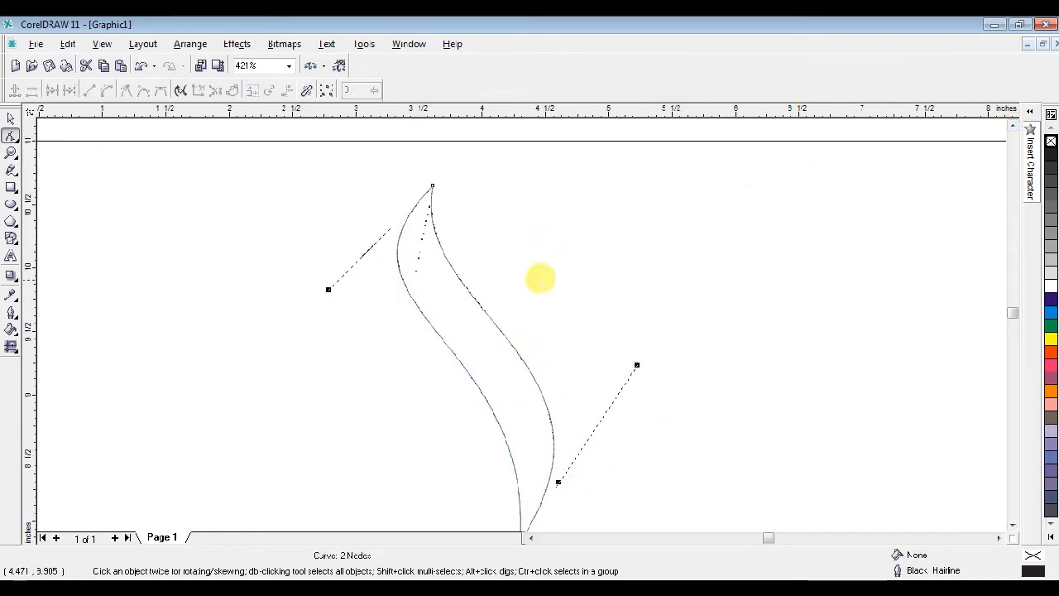
pyautogui.click(456, 171)
pyautogui.click(574, 404)
pyautogui.click(419, 147)
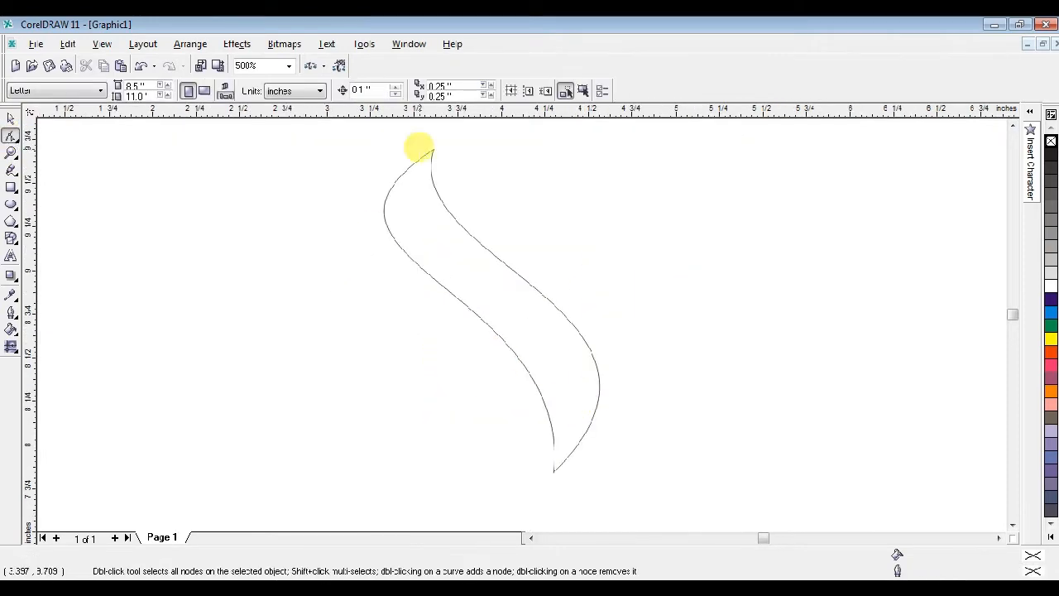
# Move the ribbon's upper tip inward and adjust its curve handles to smooth the upper bend
pyautogui.click(427, 159)
pyautogui.moveTo(392, 250); pyautogui.dragTo(455, 340)
pyautogui.moveTo(260, 248); pyautogui.dragTo(345, 333)
pyautogui.moveTo(430, 141); pyautogui.dragTo(453, 177)
pyautogui.moveTo(370, 370); pyautogui.dragTo(316, 299)
pyautogui.moveTo(480, 376); pyautogui.dragTo(414, 297)
# Raise the ribbon's lower tip and fine-tune the curve handles, making the ribbon about 0.98 by 1.51 inches
pyautogui.moveTo(714, 312); pyautogui.dragTo(688, 332)
pyautogui.moveTo(572, 287); pyautogui.dragTo(600, 340)
pyautogui.moveTo(553, 472); pyautogui.dragTo(546, 440)
pyautogui.moveTo(591, 308); pyautogui.dragTo(592, 312)
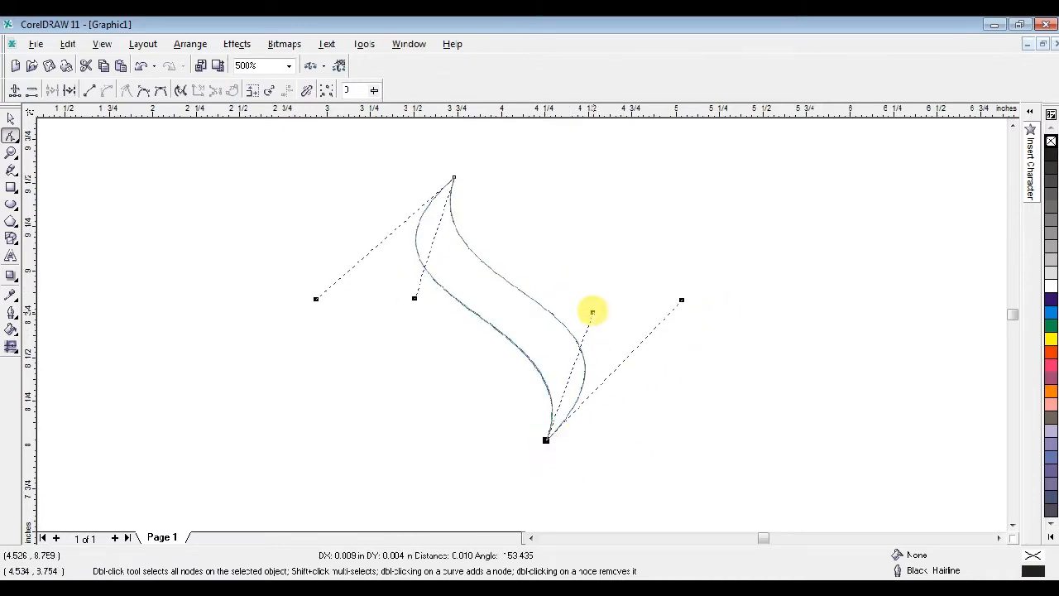
pyautogui.moveTo(415, 298); pyautogui.dragTo(417, 296)
pyautogui.moveTo(681, 300); pyautogui.dragTo(686, 304)
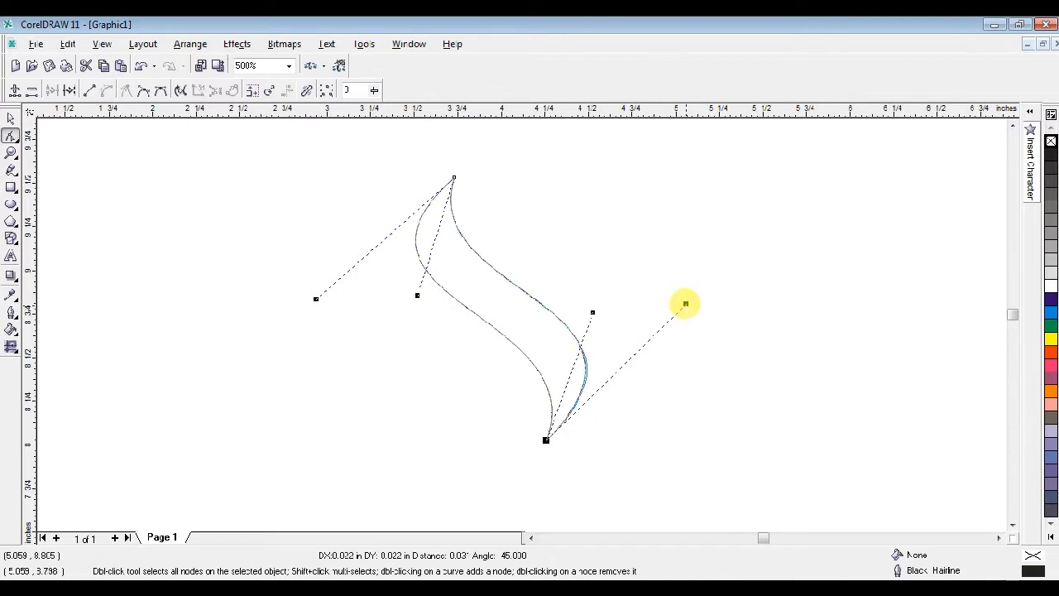
pyautogui.press('space')
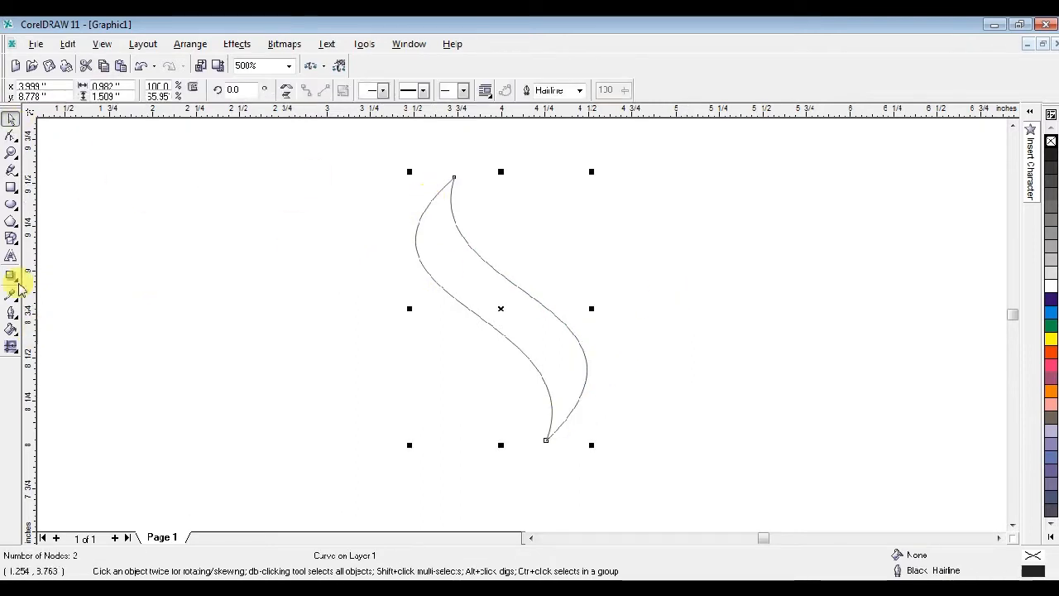
# Set up a two-color linear fountain fill for the ribbon, from red-orange to golden yellow
pyautogui.click(10, 322)
pyautogui.click(55, 338)
pyautogui.click(439, 311)
pyautogui.click(470, 340)
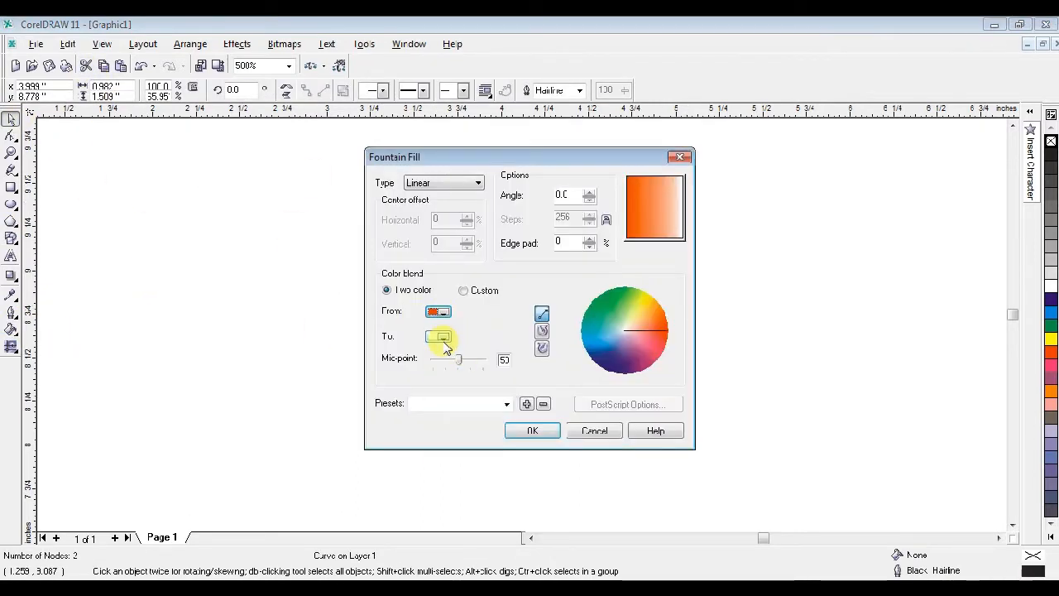
pyautogui.click(439, 336)
pyautogui.click(456, 366)
pyautogui.click(447, 339)
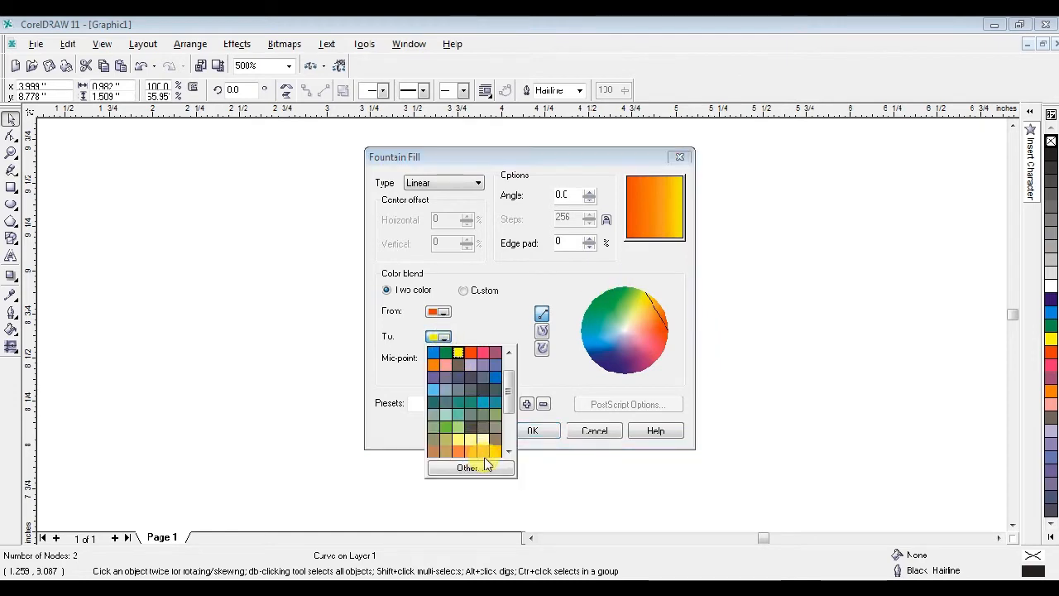
pyautogui.click(463, 451)
pyautogui.click(438, 336)
pyautogui.moveTo(502, 431); pyautogui.dragTo(507, 380)
pyautogui.click(495, 389)
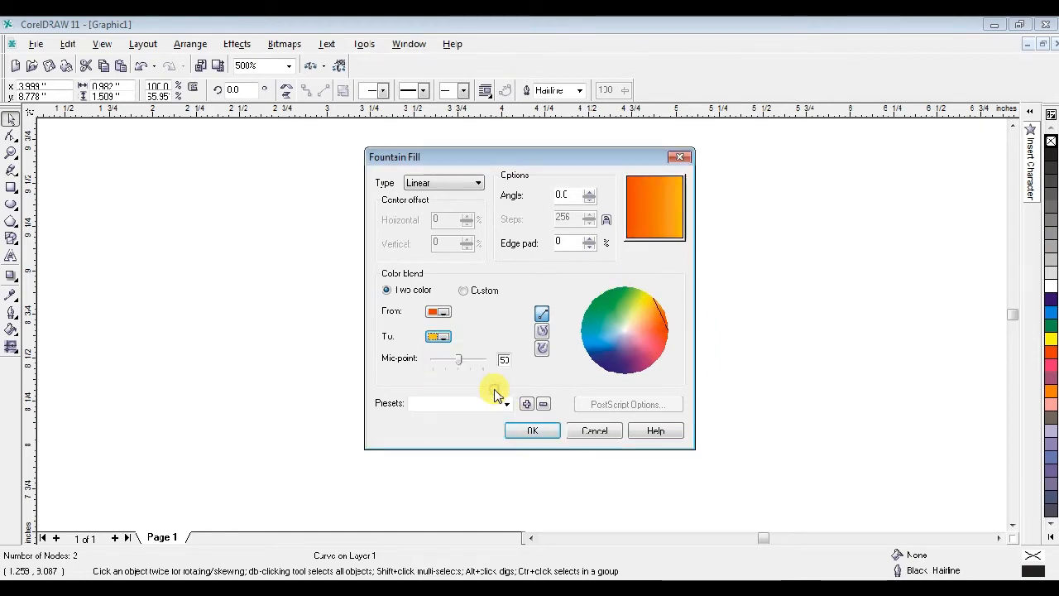
# Apply the gradient with a mid-point of 45 and an angle of 119.2, and remove the ribbon's black outline
pyautogui.click(645, 189)
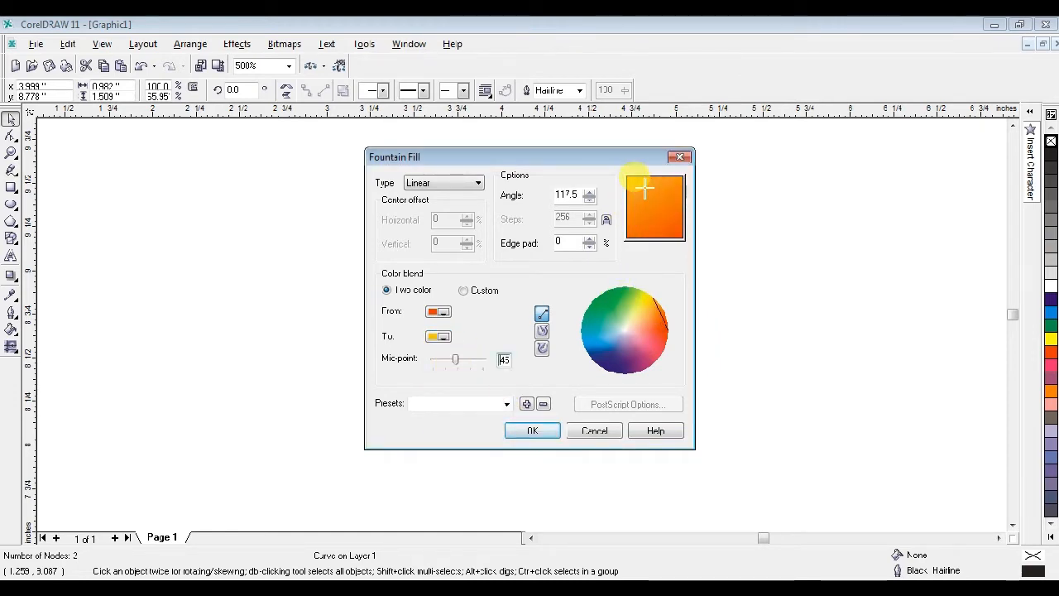
pyautogui.press('Return')
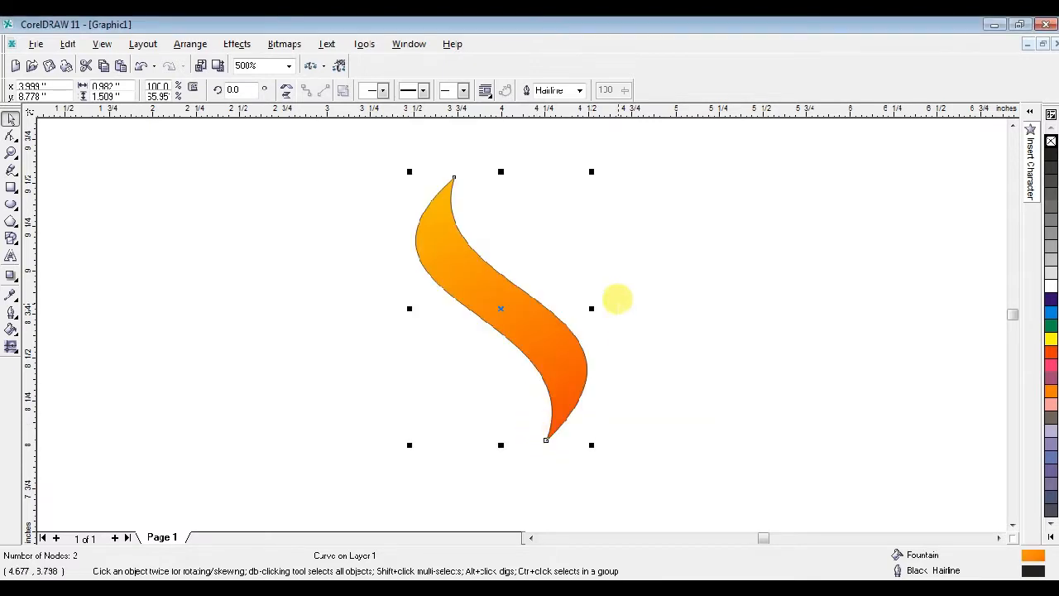
pyautogui.press('Escape')
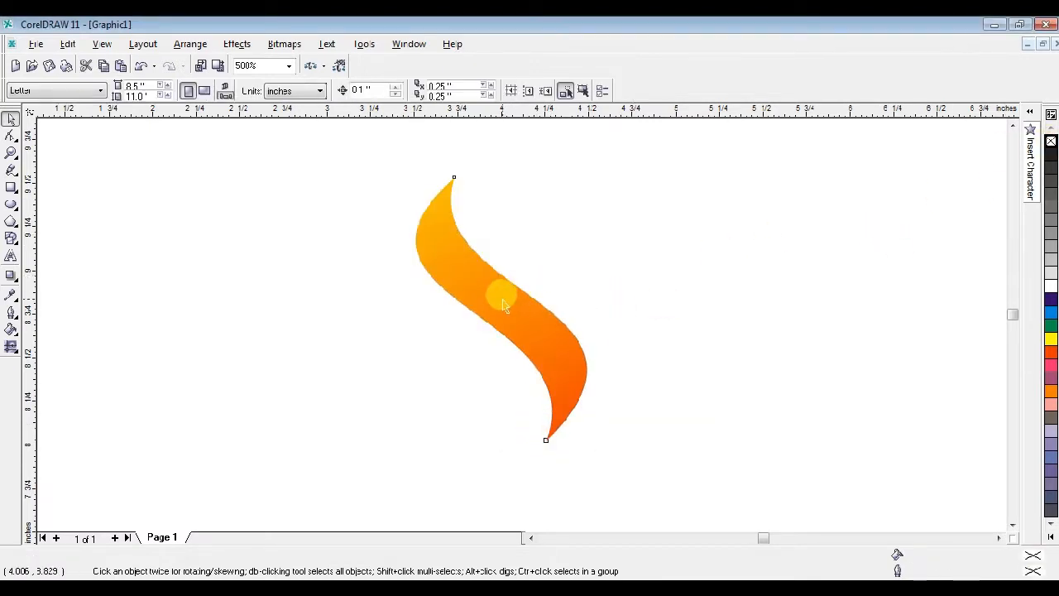
# Duplicate the ribbon about 0.1 inch up and to the right, and give the copy a golden-yellow to red-orange linear fountain fill
pyautogui.moveTo(507, 305)
pyautogui.mouseDown()
pyautogui.moveTo(500, 298)
pyautogui.moveTo(559, 291)
pyautogui.moveTo(519, 283)
pyautogui.mouseUp()
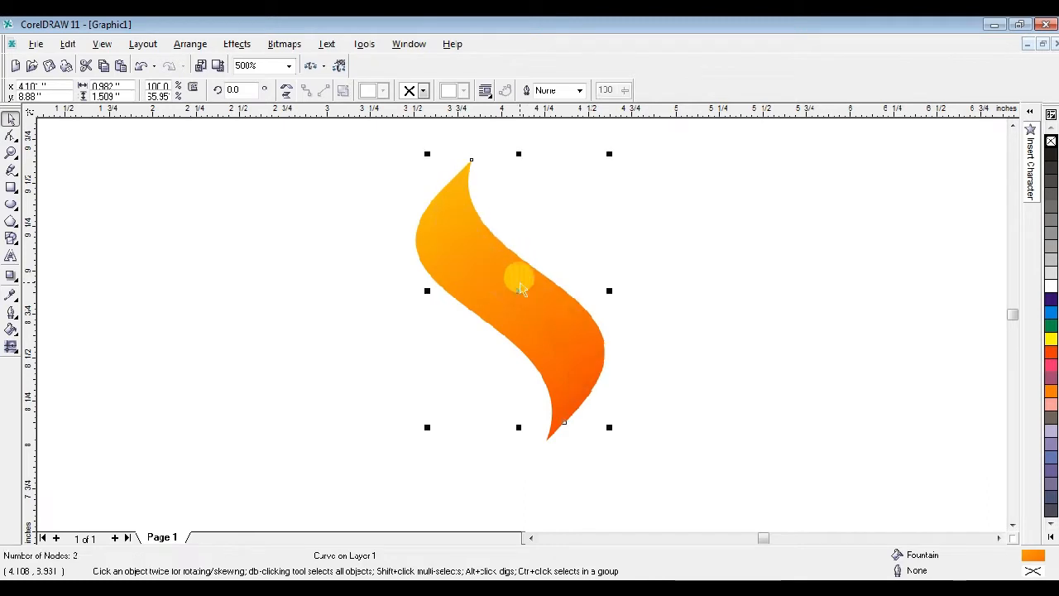
pyautogui.click(11, 330)
pyautogui.click(60, 338)
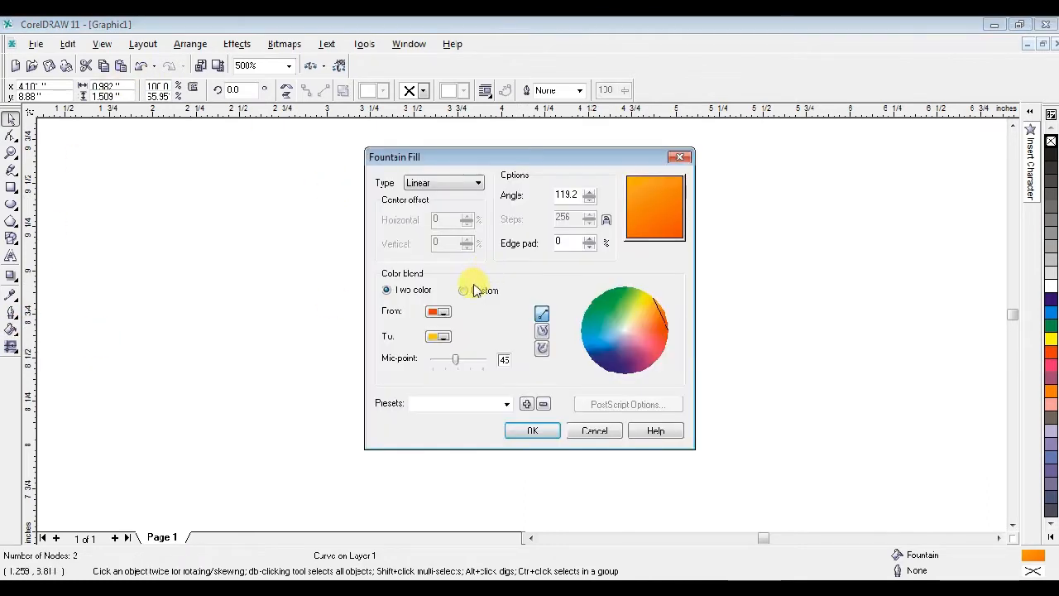
pyautogui.click(444, 313)
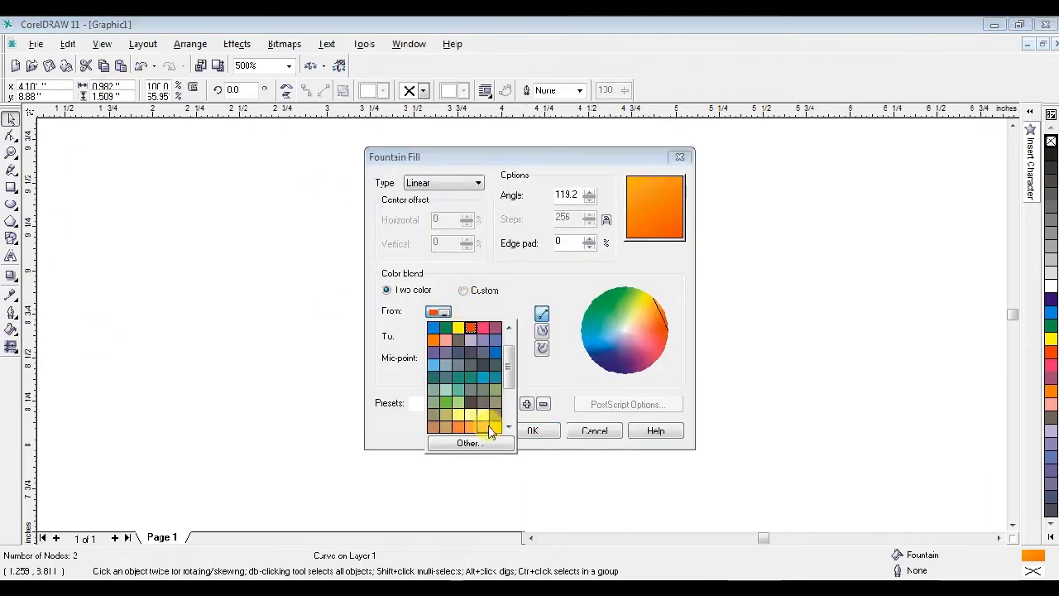
pyautogui.moveTo(508, 372)
pyautogui.mouseDown()
pyautogui.moveTo(509, 382)
pyautogui.moveTo(507, 369)
pyautogui.mouseUp()
pyautogui.click(494, 400)
pyautogui.click(444, 337)
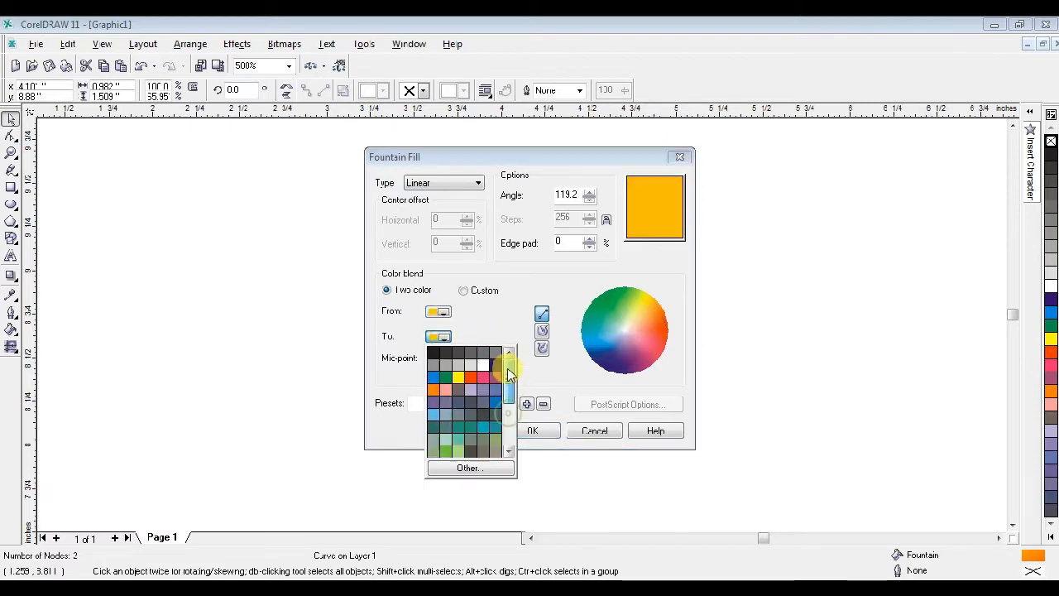
pyautogui.click(471, 376)
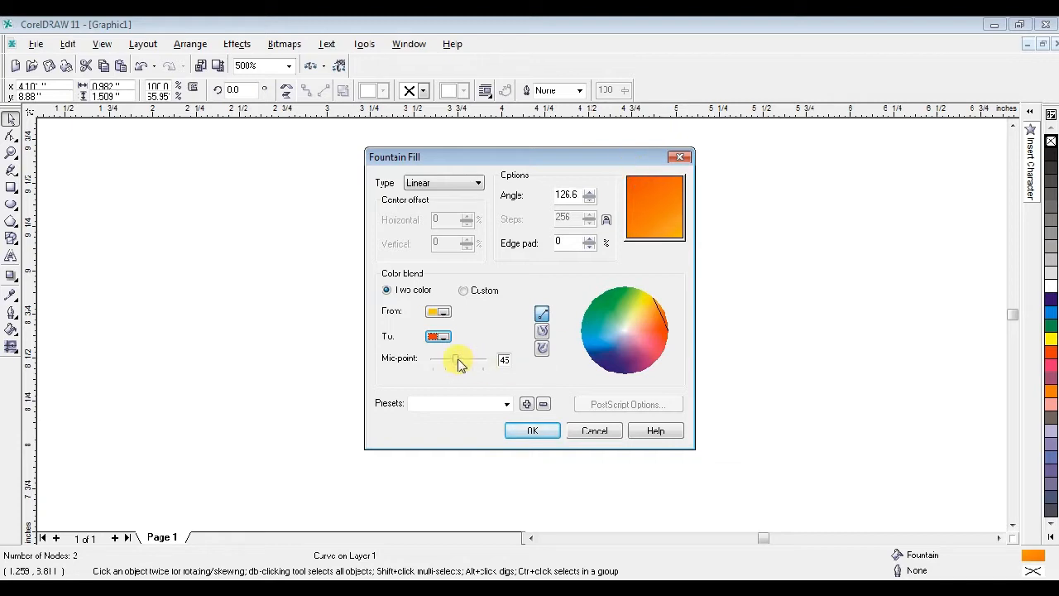
pyautogui.click(532, 430)
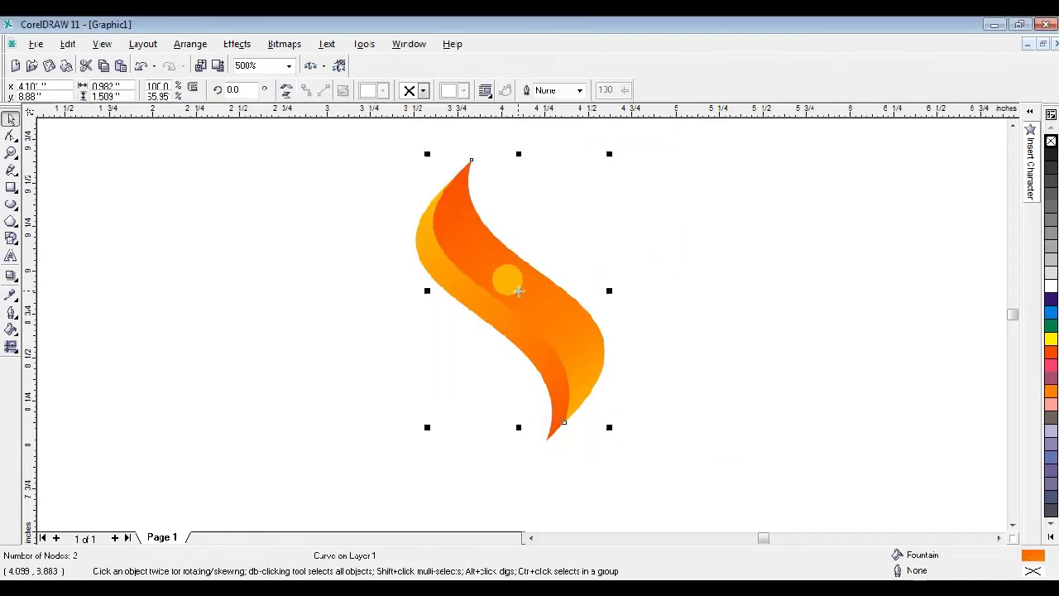
# Move the front ribbon copy's upper tip onto the back ribbon's upper tip and adjust its outer curve handle
pyautogui.moveTo(526, 286); pyautogui.dragTo(525, 284)
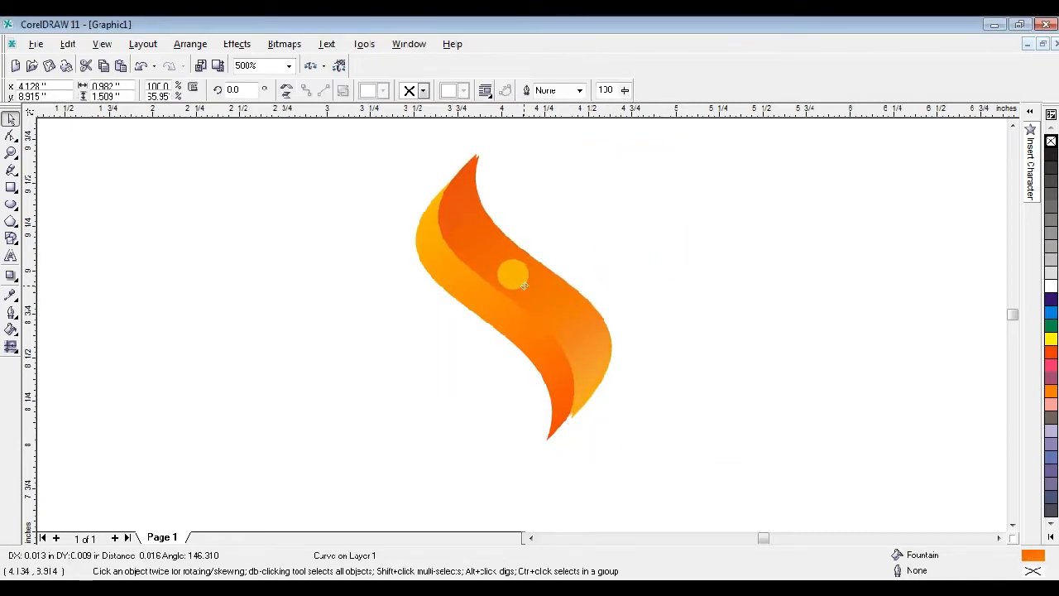
pyautogui.click(11, 152)
pyautogui.moveTo(421, 144); pyautogui.dragTo(563, 307)
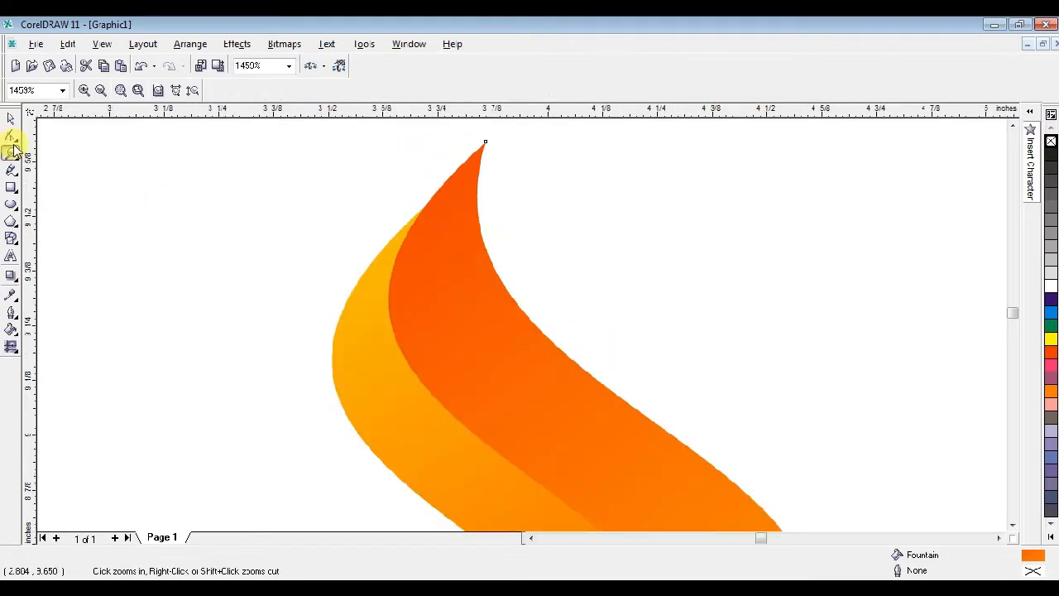
pyautogui.click(11, 136)
pyautogui.moveTo(485, 143); pyautogui.dragTo(436, 197)
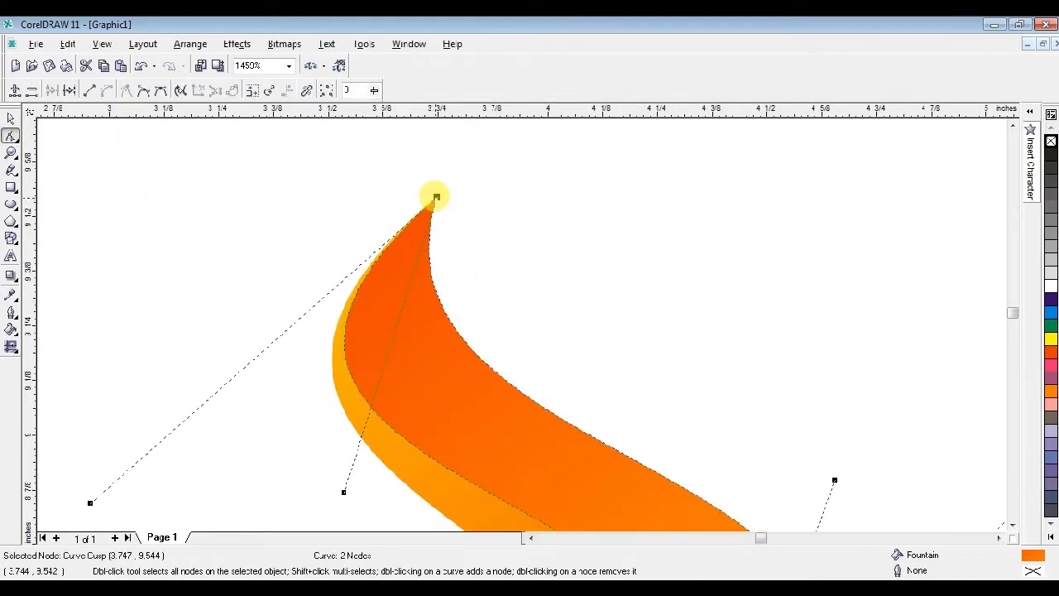
pyautogui.moveTo(89, 502); pyautogui.dragTo(184, 485)
# Move the front ribbon copy's lower tip onto the back ribbon's lower tip
pyautogui.press('z')
pyautogui.rightClick(559, 316)
pyautogui.moveTo(459, 262); pyautogui.dragTo(666, 457)
pyautogui.moveTo(374, 279); pyautogui.dragTo(586, 453)
pyautogui.click(11, 135)
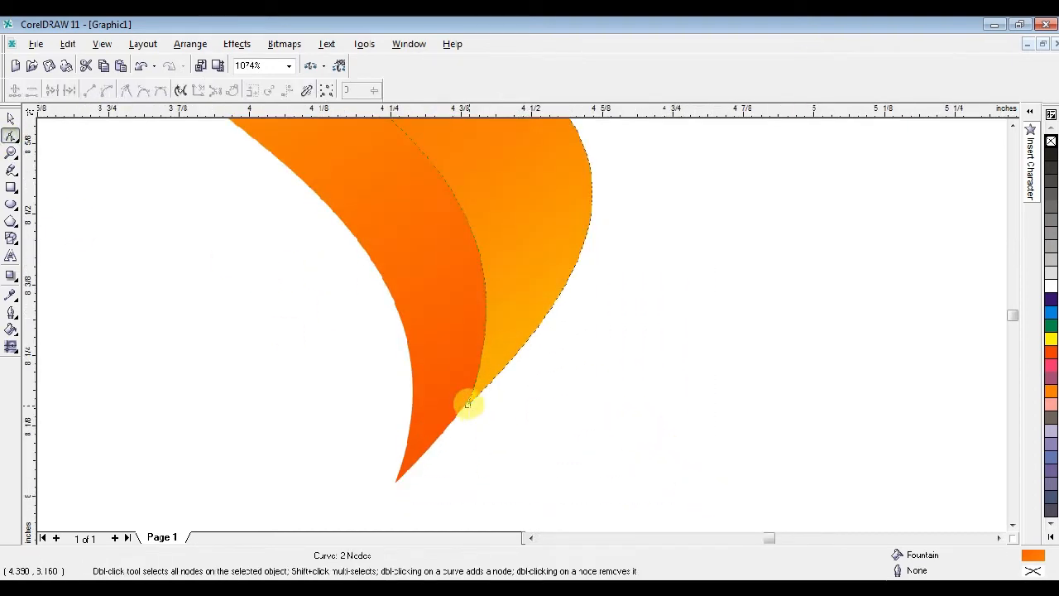
pyautogui.moveTo(468, 404); pyautogui.dragTo(399, 478)
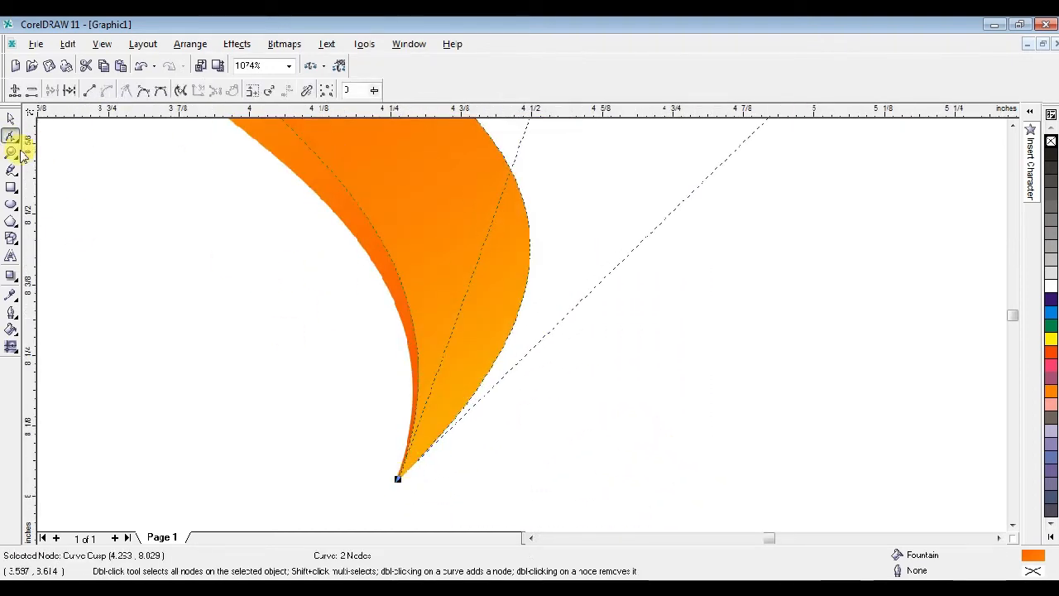
# Reshape the front ribbon's curves with the handles at both tips so more of the back ribbon shows along its lower edge
pyautogui.click(14, 150)
pyautogui.rightClick(437, 213)
pyautogui.rightClick(438, 213)
pyautogui.moveTo(402, 161); pyautogui.dragTo(648, 457)
pyautogui.click(11, 135)
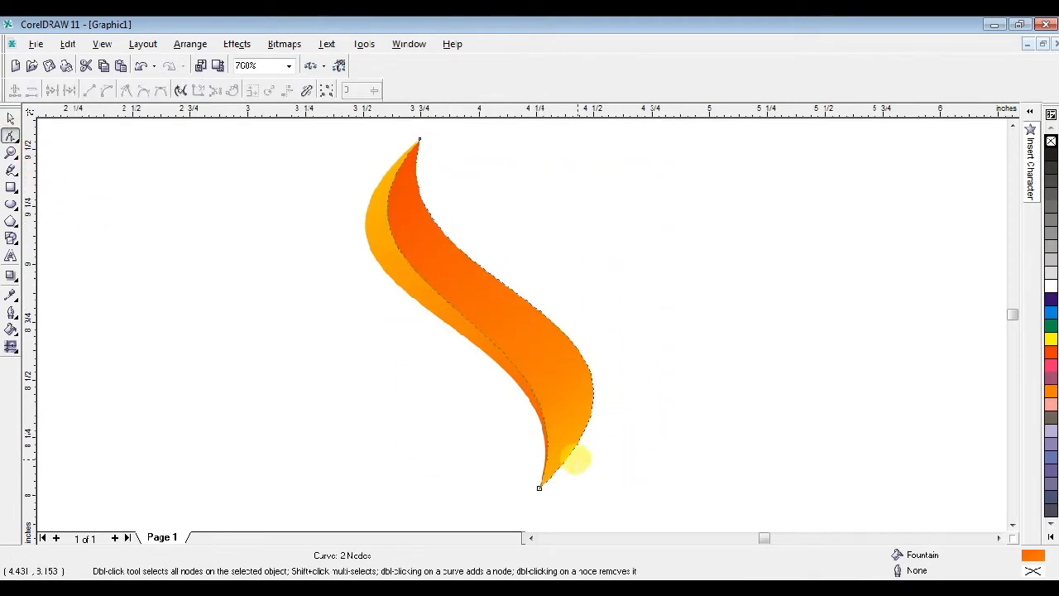
pyautogui.click(538, 486)
pyautogui.moveTo(600, 317); pyautogui.dragTo(736, 301)
pyautogui.moveTo(372, 294); pyautogui.dragTo(393, 279)
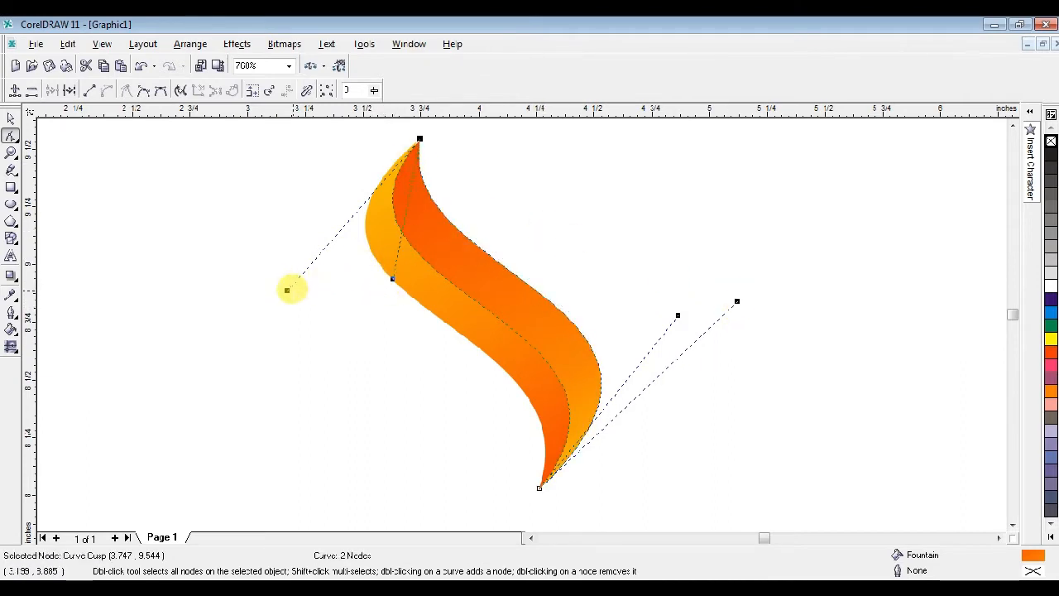
pyautogui.moveTo(286, 288); pyautogui.dragTo(287, 289)
# Align the back ribbon's upper tip with the front ribbon's and refine the curve handles at both of its ends
pyautogui.click(380, 260)
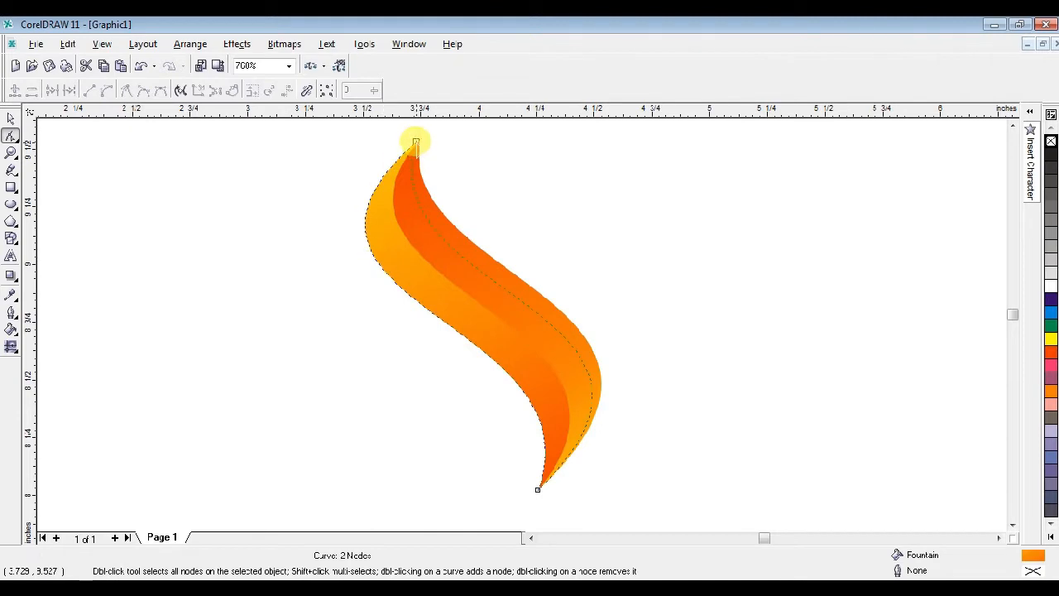
pyautogui.moveTo(417, 143); pyautogui.dragTo(418, 141)
pyautogui.moveTo(370, 295); pyautogui.dragTo(367, 303)
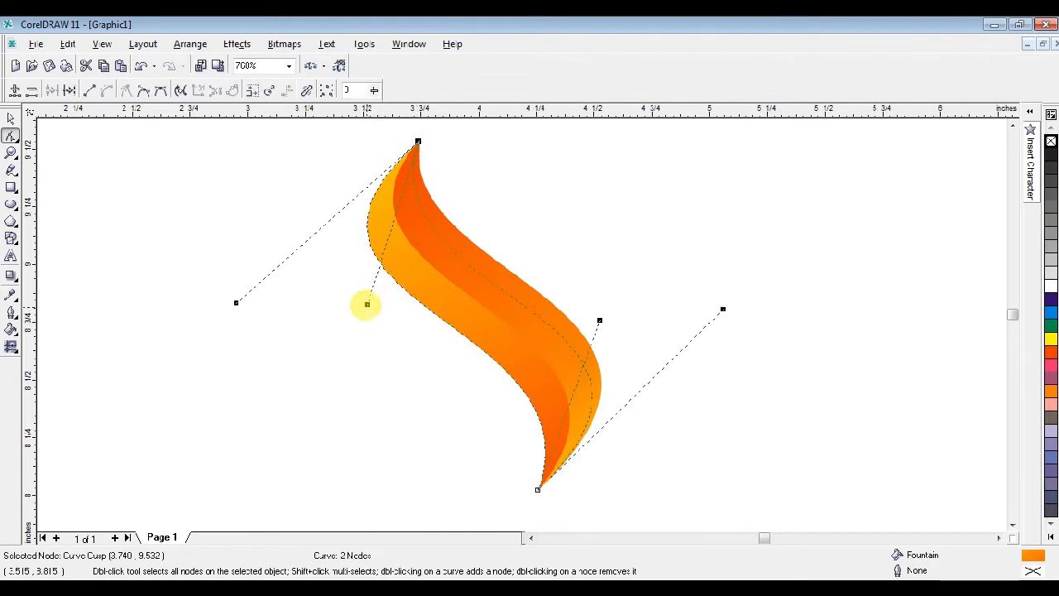
pyautogui.moveTo(235, 302); pyautogui.dragTo(232, 319)
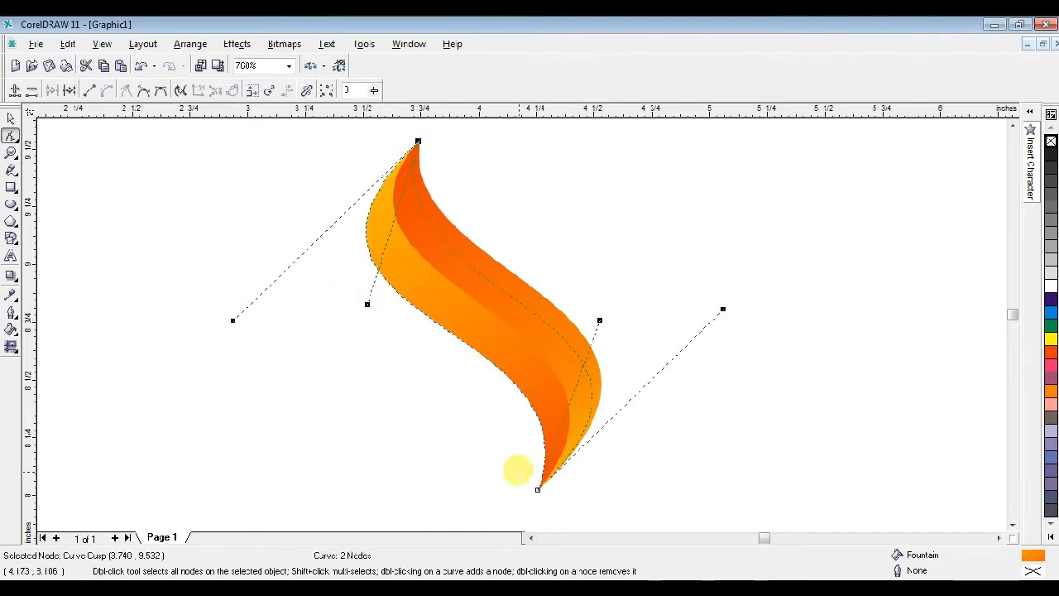
pyautogui.click(538, 489)
pyautogui.moveTo(599, 320); pyautogui.dragTo(611, 349)
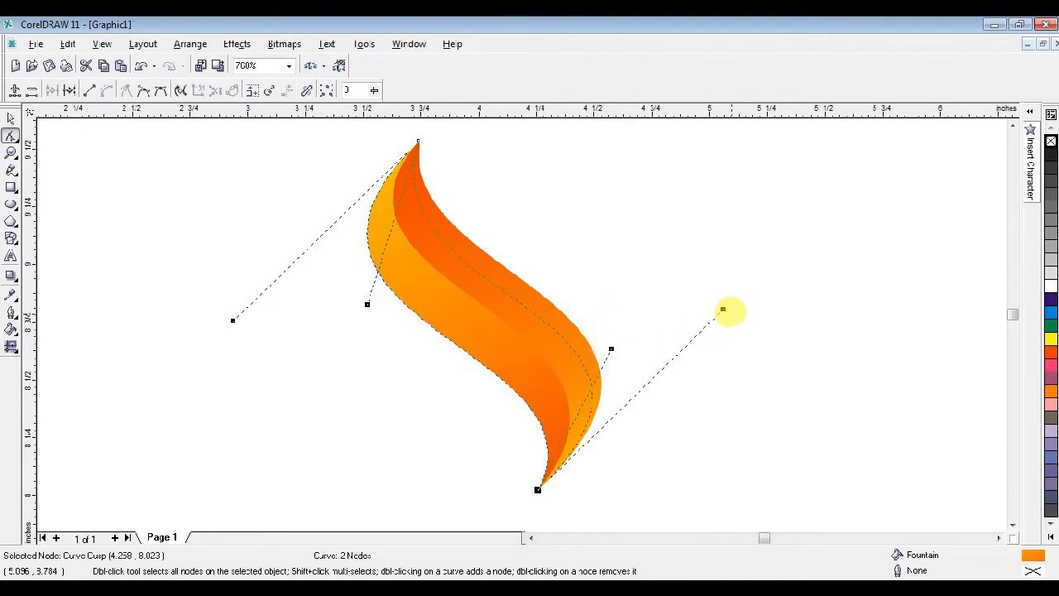
pyautogui.moveTo(723, 309); pyautogui.dragTo(725, 310)
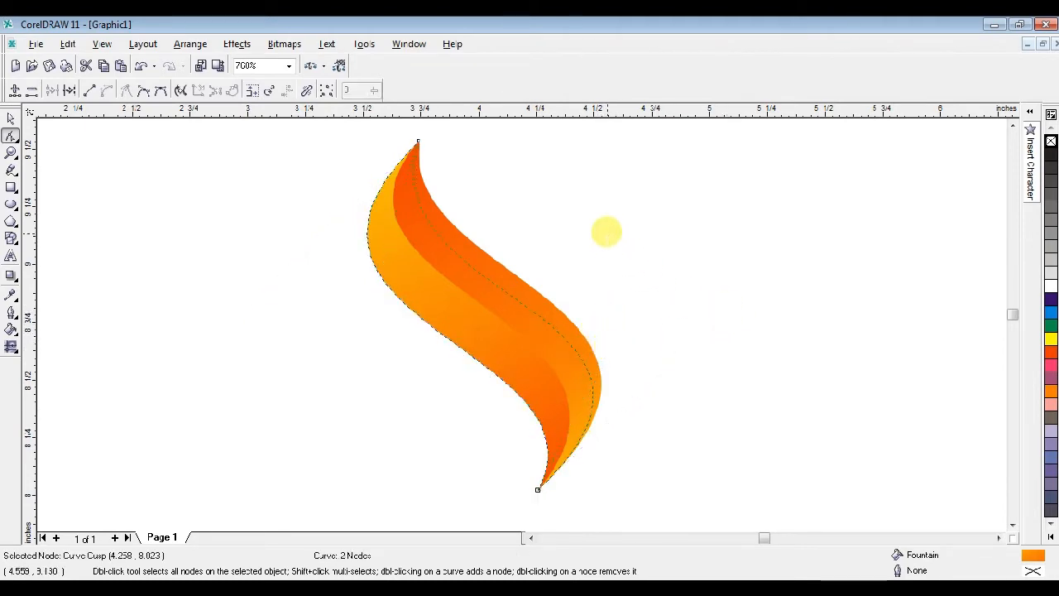
# Group the front and back orange ribbon shapes into one object
pyautogui.click(11, 119)
pyautogui.click(454, 159)
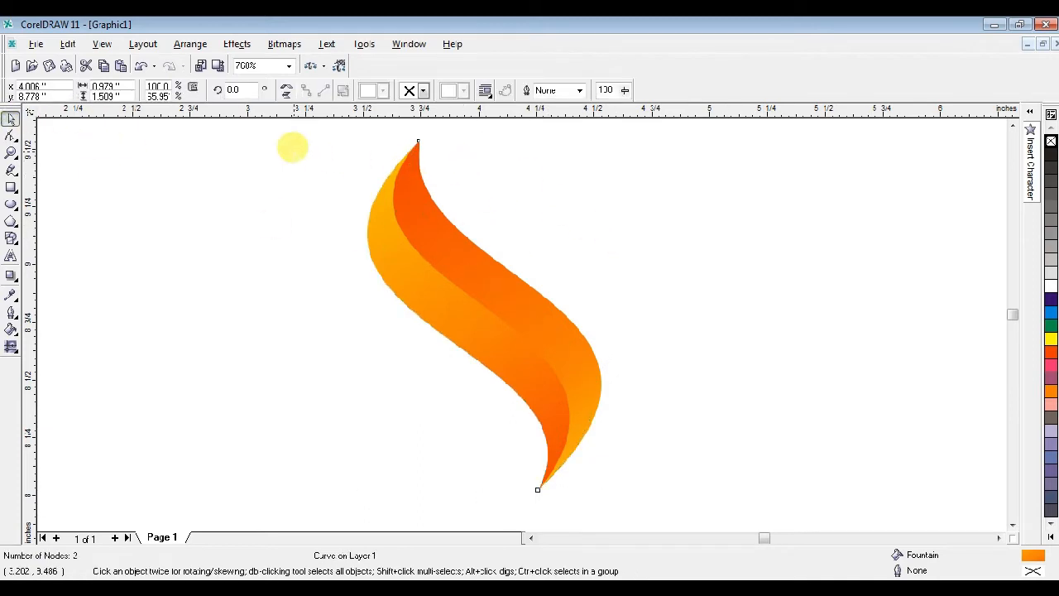
pyautogui.hotkey('ctrl', 'a')
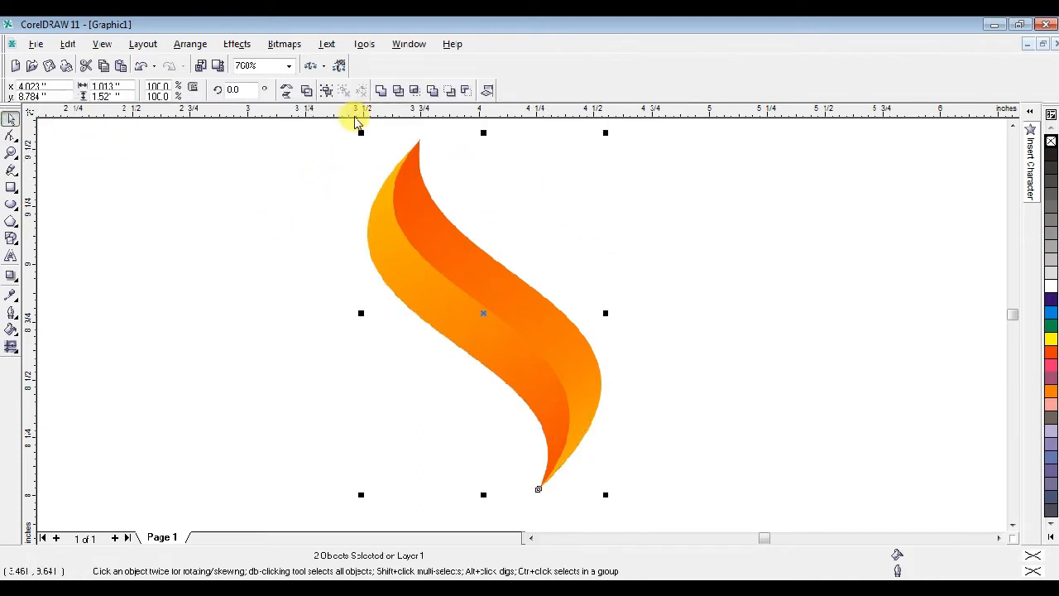
pyautogui.click(327, 96)
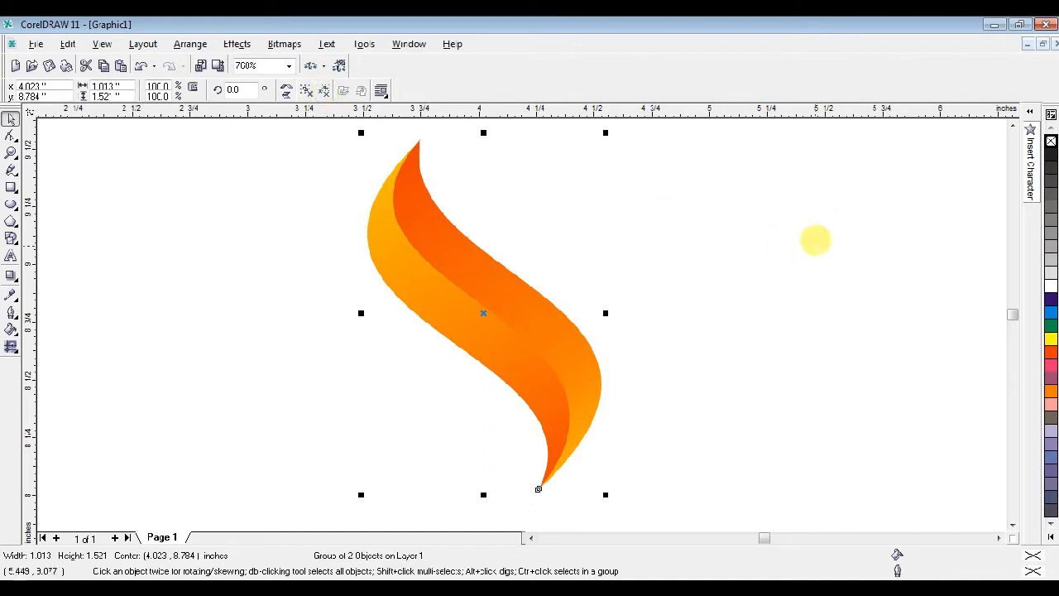
pyautogui.click(823, 231)
# Create a rotated, smaller copy of the ribbon group, about 0.46 by 0.69 inches, below the large ribbon
pyautogui.click(12, 154)
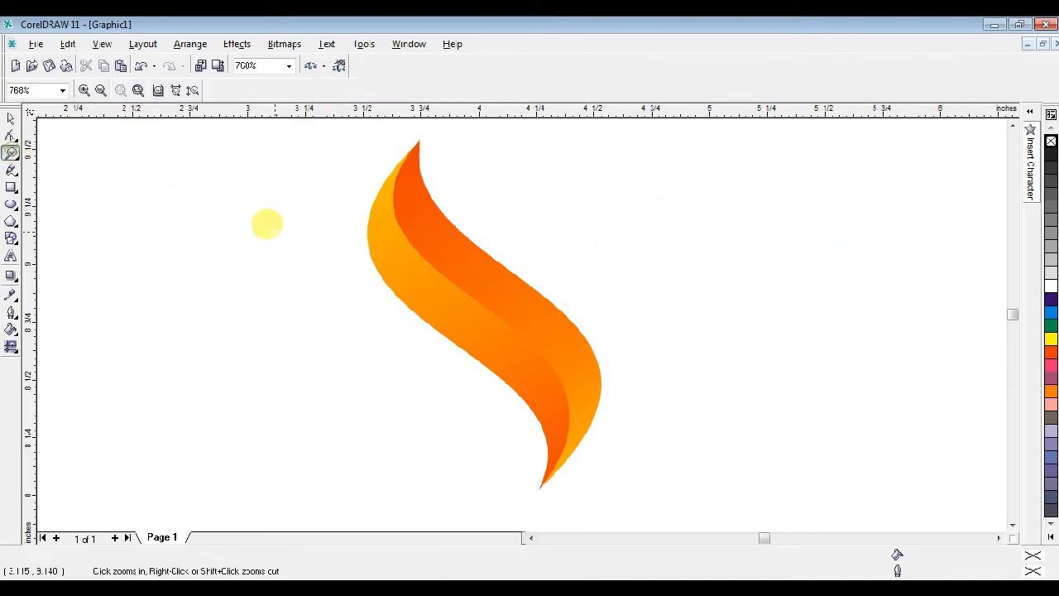
pyautogui.rightClick(489, 244)
pyautogui.click(499, 322)
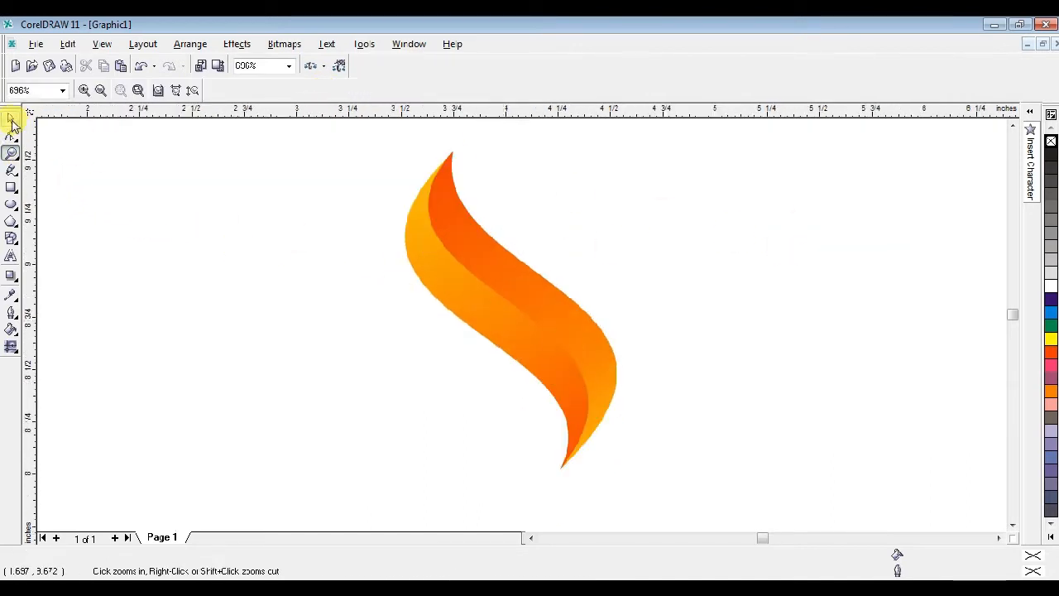
pyautogui.click(485, 274)
pyautogui.rightClick(485, 257)
pyautogui.press('space')
pyautogui.moveTo(494, 292); pyautogui.dragTo(385, 319)
pyautogui.moveTo(531, 196); pyautogui.dragTo(413, 370)
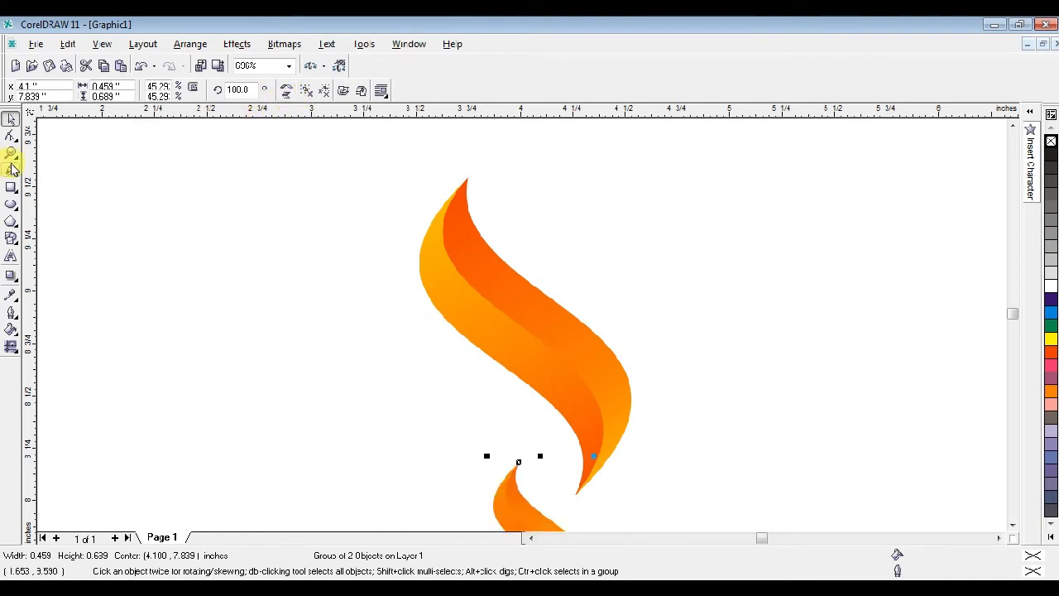
# Rotate the small ribbon to an angle of about 172.9 degrees and shift it slightly left, below the large ribbon's lower tip
pyautogui.click(12, 152)
pyautogui.rightClick(501, 305)
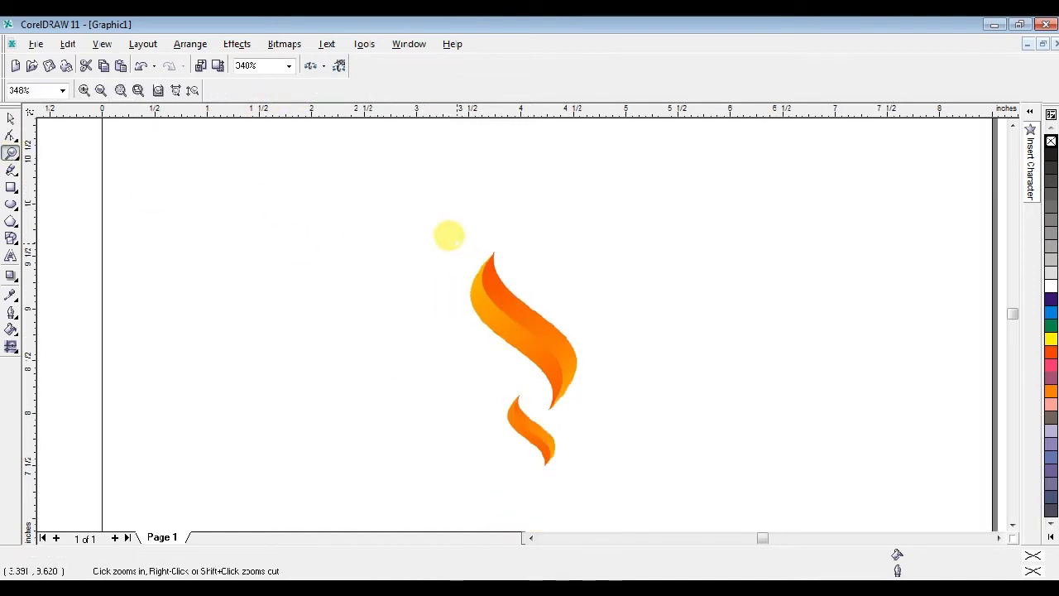
pyautogui.moveTo(453, 238); pyautogui.dragTo(605, 473)
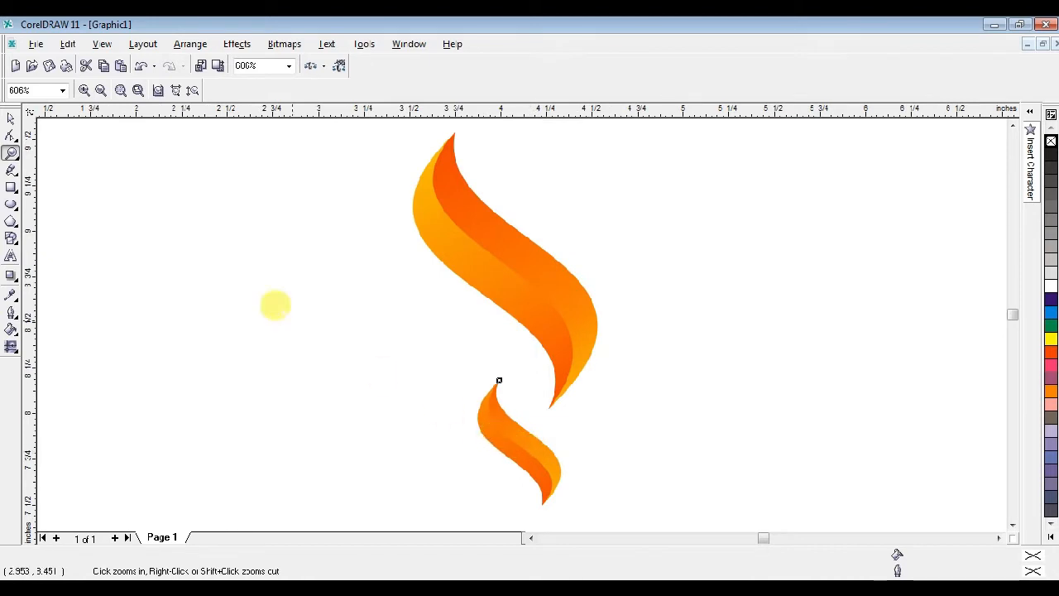
pyautogui.click(11, 119)
pyautogui.moveTo(532, 455); pyautogui.dragTo(517, 453)
pyautogui.click(502, 441)
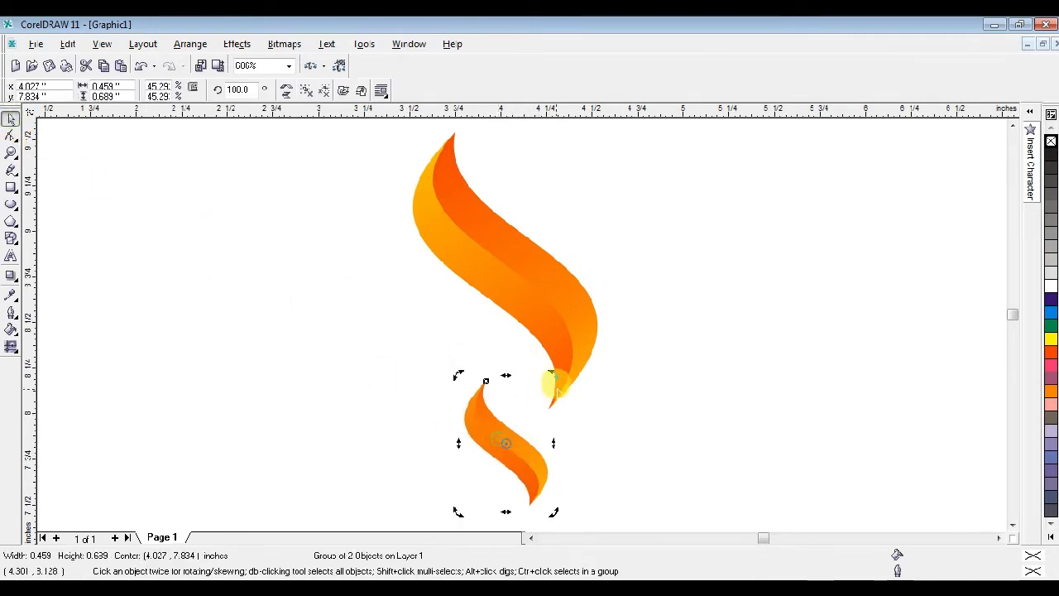
pyautogui.moveTo(557, 372); pyautogui.dragTo(567, 374)
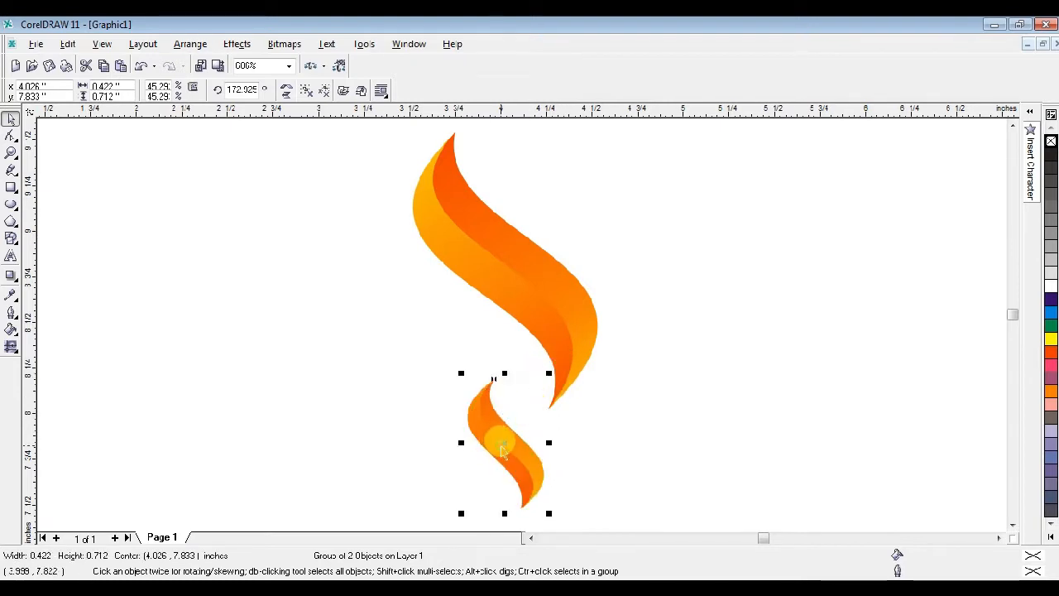
pyautogui.moveTo(502, 450); pyautogui.dragTo(492, 453)
pyautogui.click(683, 376)
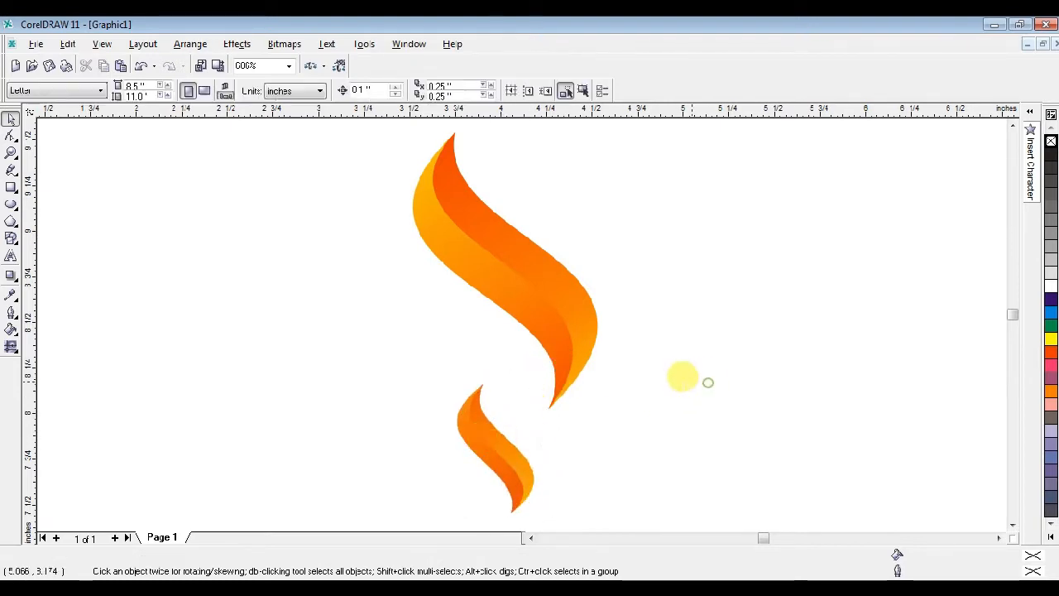
# Draw a circle between the two ribbons and set its width and height to 0.3 inches
pyautogui.click(11, 204)
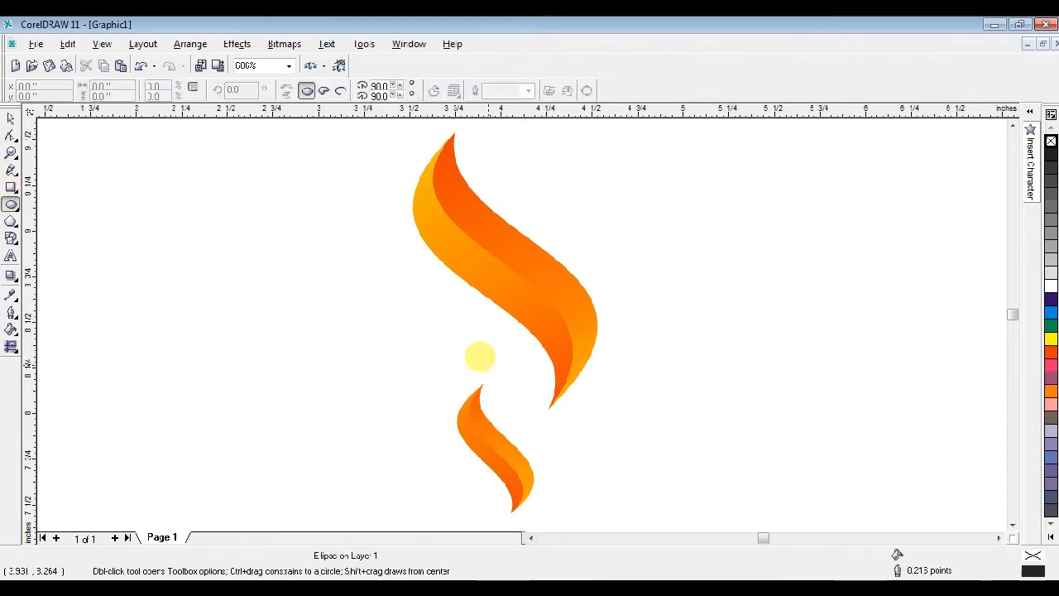
pyautogui.moveTo(481, 360); pyautogui.dragTo(538, 419)
pyautogui.doubleClick(111, 86)
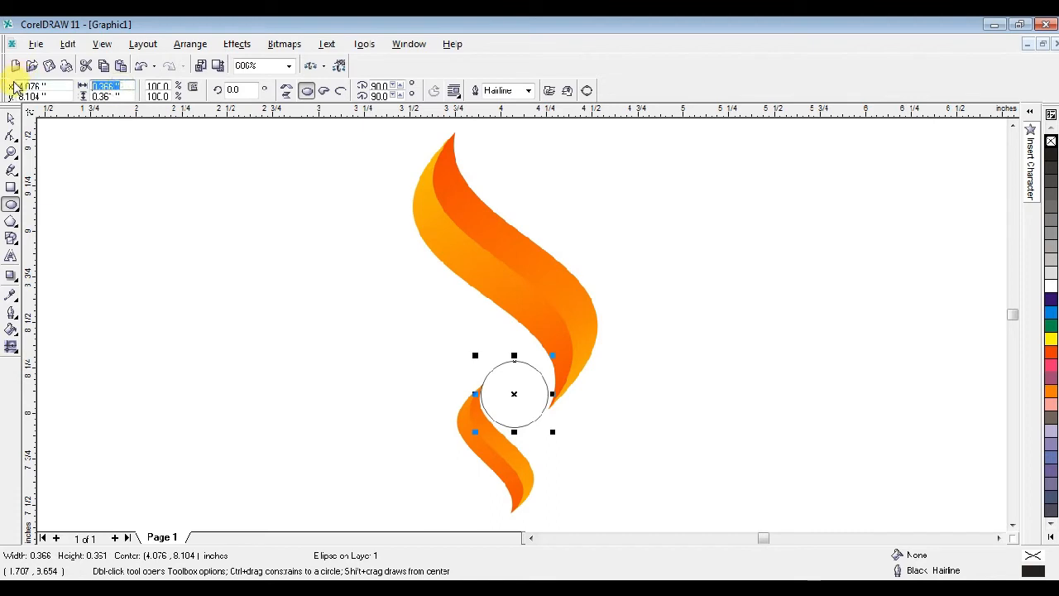
pyautogui.write('0.3')
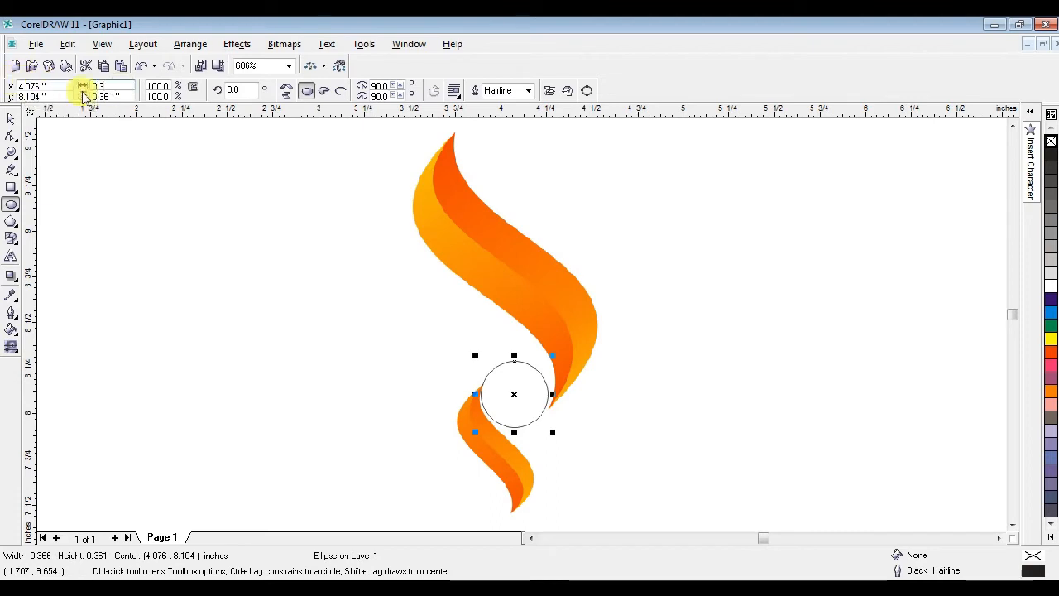
pyautogui.doubleClick(129, 94)
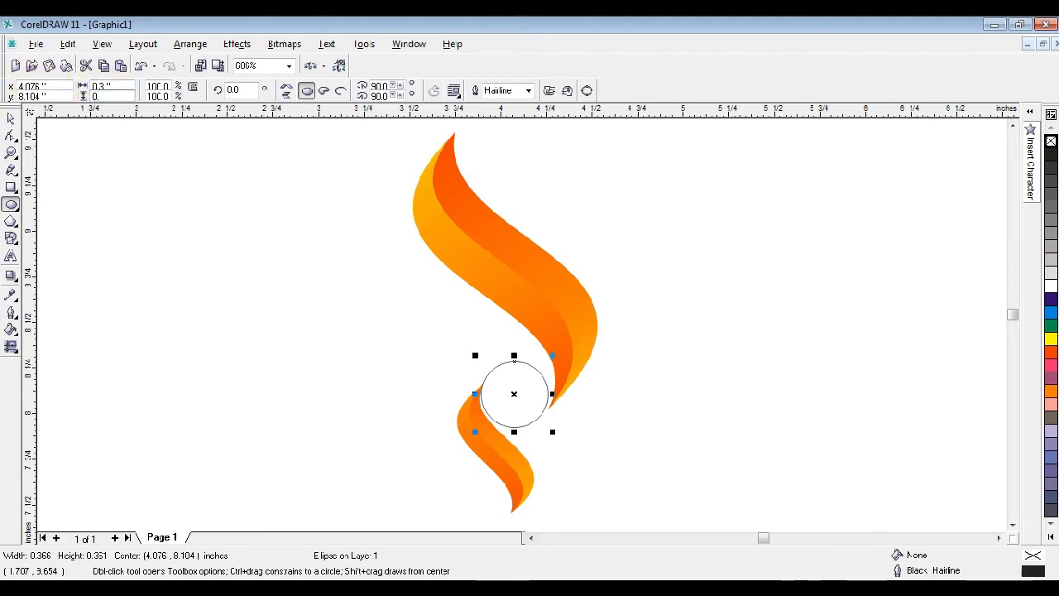
pyautogui.click(10, 118)
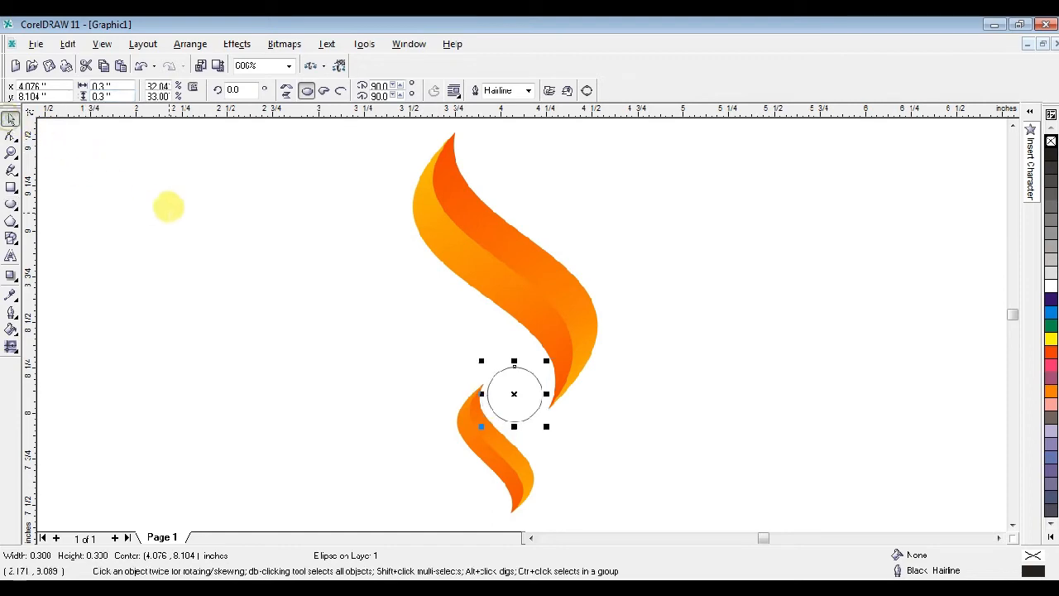
# Enlarge the circle to span the gap between the ribbons, and stretch the small ribbon to about 0.77 inches tall beside it
pyautogui.moveTo(546, 361); pyautogui.dragTo(557, 350)
pyautogui.moveTo(482, 350); pyautogui.dragTo(476, 342)
pyautogui.moveTo(479, 437)
pyautogui.mouseDown()
pyautogui.moveTo(482, 425)
pyautogui.moveTo(491, 436)
pyautogui.mouseUp()
pyautogui.moveTo(496, 367); pyautogui.dragTo(497, 357)
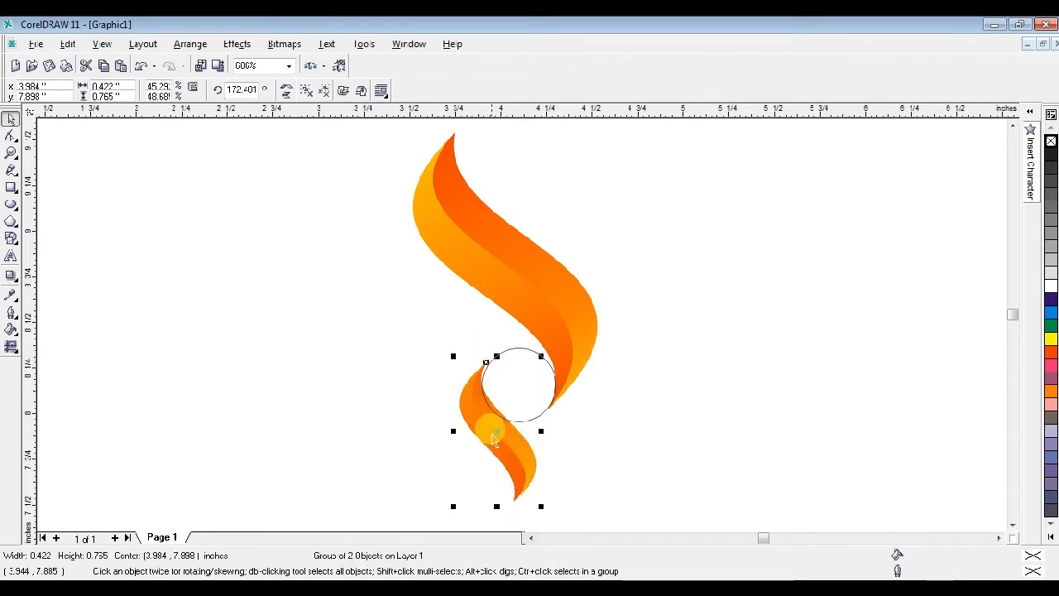
pyautogui.moveTo(497, 432); pyautogui.dragTo(497, 439)
# Fit the small ribbon against the circle's lower-left edge, at about 0.44 by 0.79 inches and a 175-degree rotation
pyautogui.press('z')
pyautogui.moveTo(433, 351); pyautogui.dragTo(560, 500)
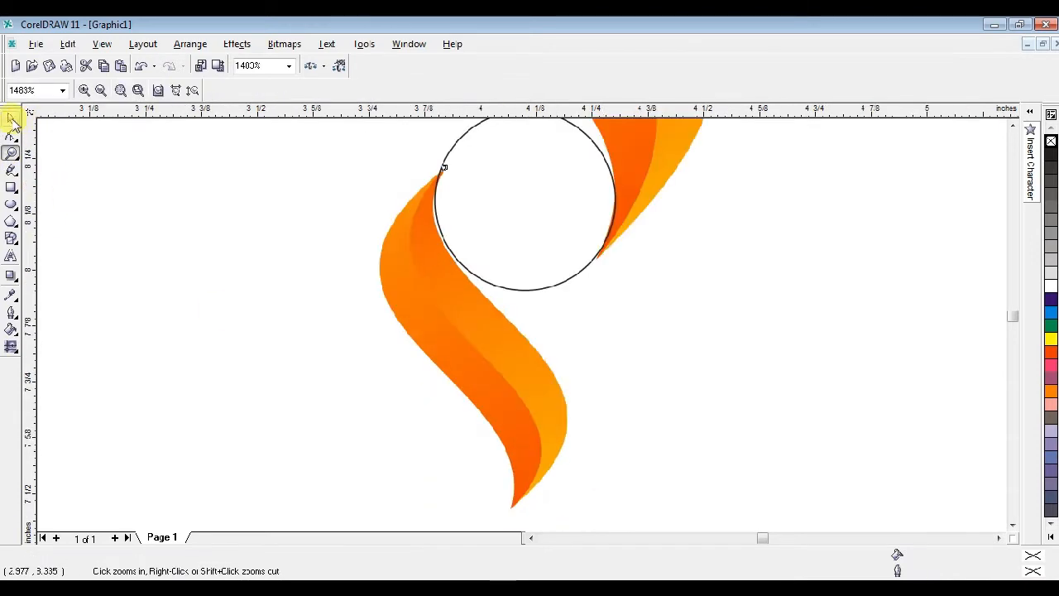
pyautogui.press('space')
pyautogui.moveTo(570, 163); pyautogui.dragTo(558, 142)
pyautogui.click(437, 170)
pyautogui.moveTo(472, 159); pyautogui.dragTo(466, 147)
pyautogui.moveTo(433, 303); pyautogui.dragTo(447, 305)
pyautogui.click(480, 122)
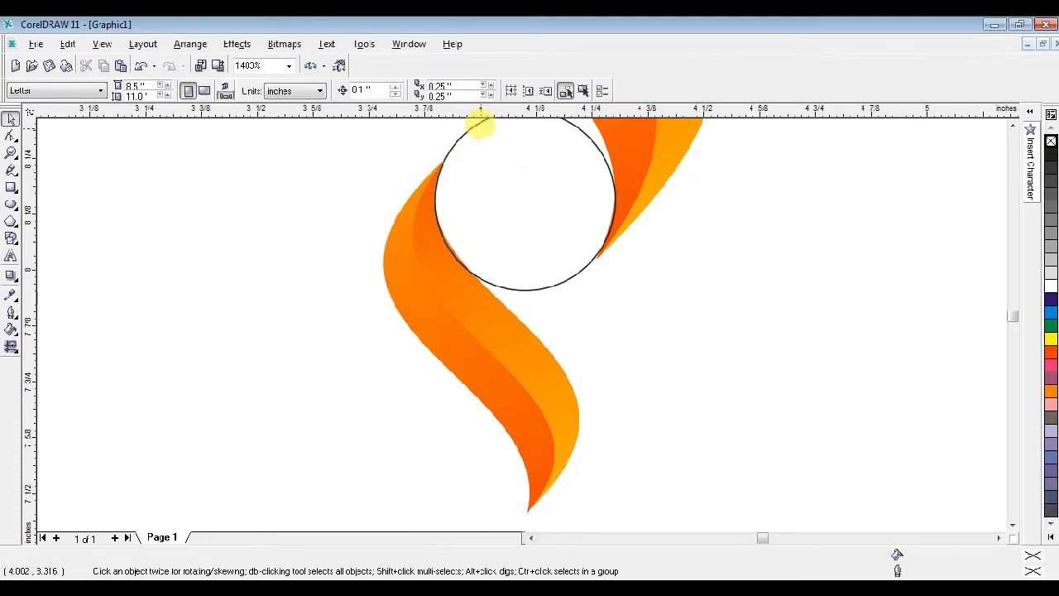
pyautogui.moveTo(524, 194); pyautogui.dragTo(524, 201)
# Ungroup the small ribbon into its separate front and back shapes
pyautogui.moveTo(433, 301); pyautogui.dragTo(630, 527)
pyautogui.click(31, 165)
pyautogui.doubleClick(11, 153)
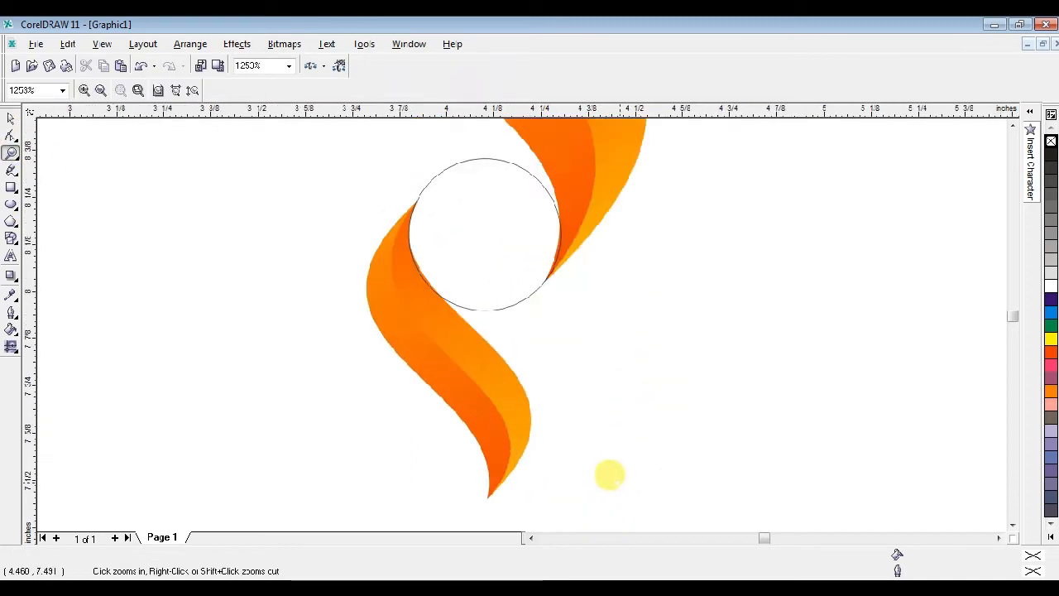
pyautogui.click(11, 119)
pyautogui.click(387, 303)
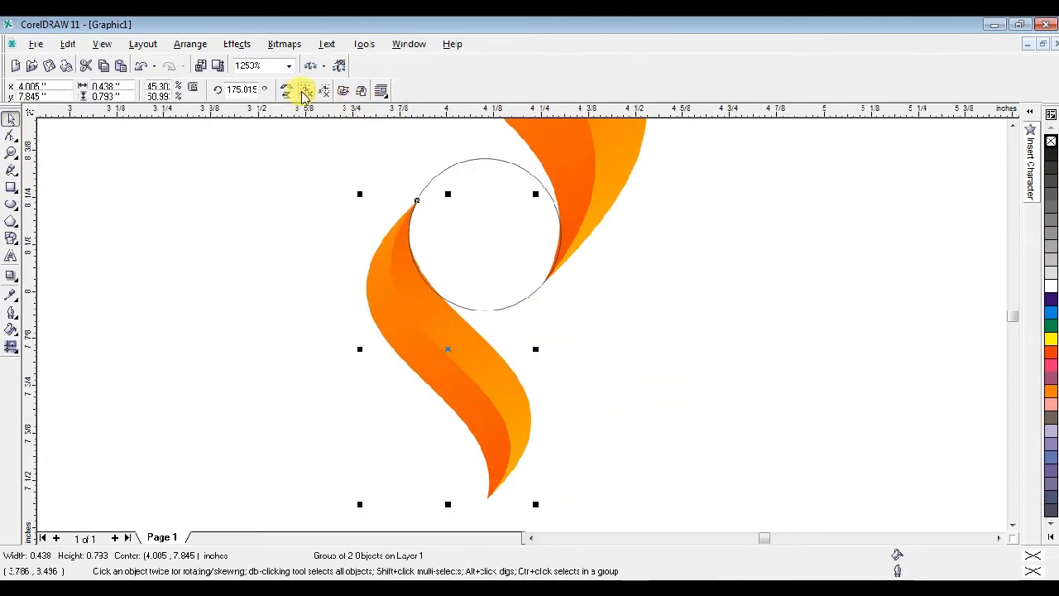
pyautogui.click(306, 90)
pyautogui.click(287, 307)
pyautogui.click(403, 328)
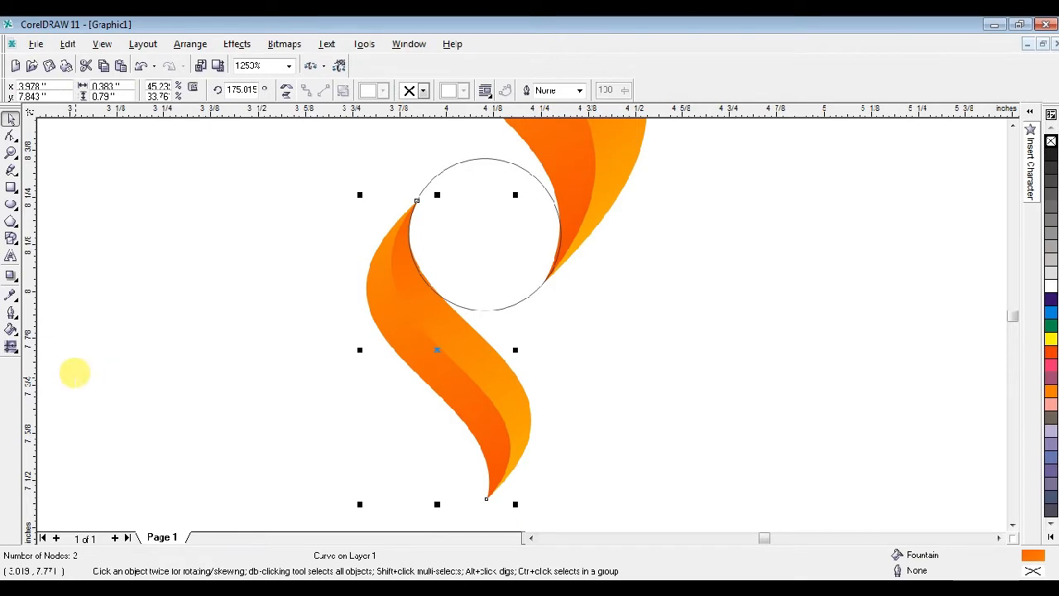
pyautogui.click(260, 182)
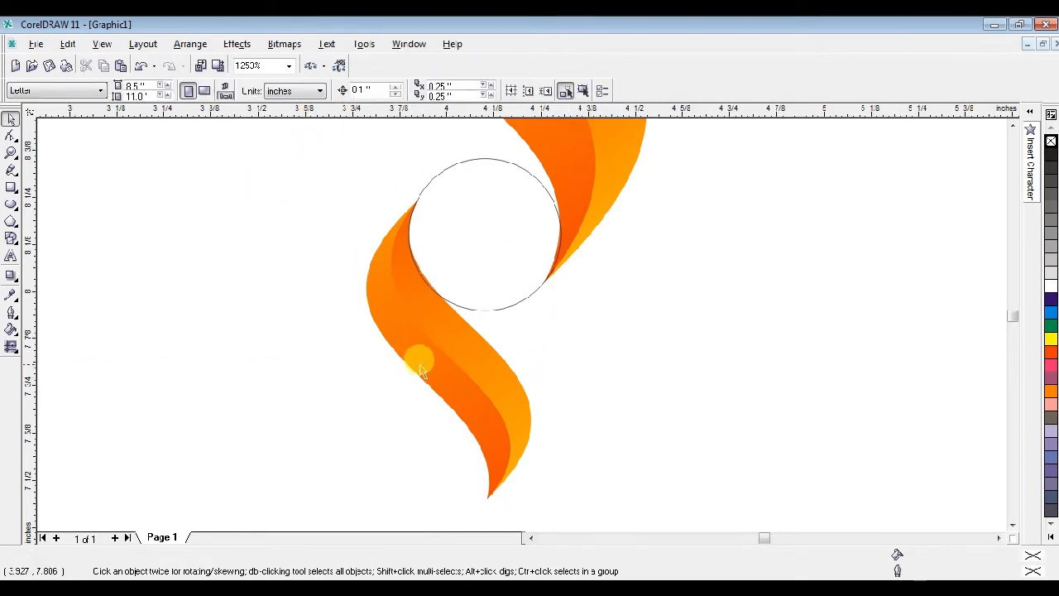
# Recolour the small ribbon's shape bordering the circle with a green-to-yellow linear fountain fill, using a mid-point of 34
pyautogui.click(452, 396)
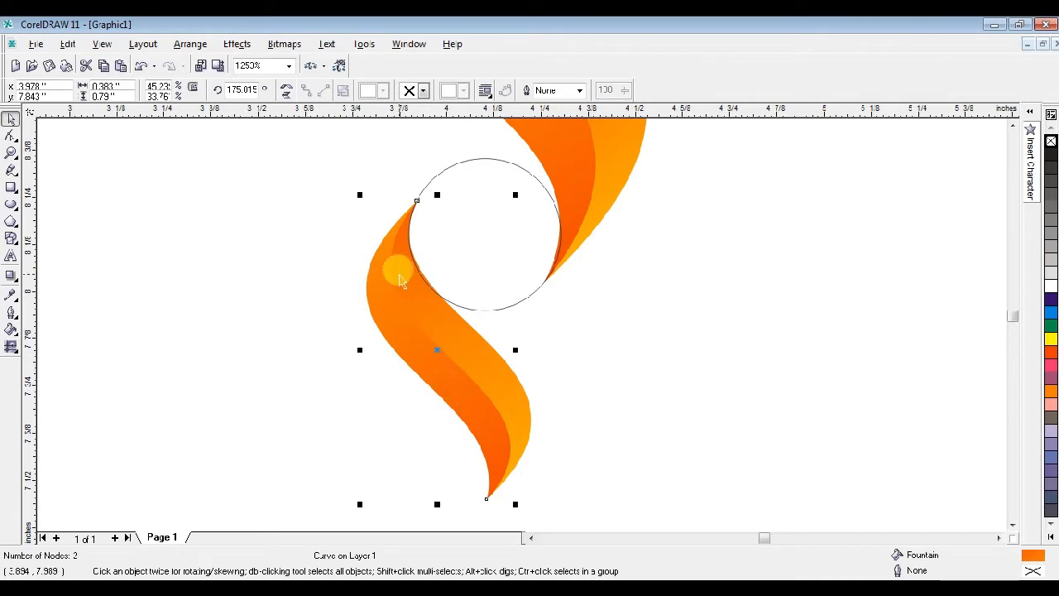
pyautogui.click(268, 186)
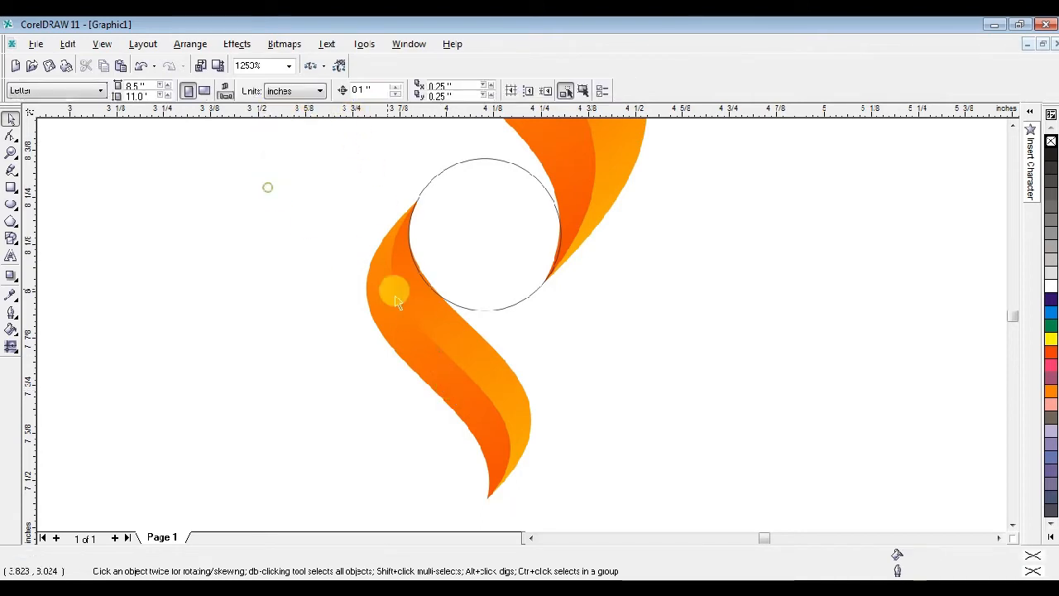
pyautogui.click(455, 354)
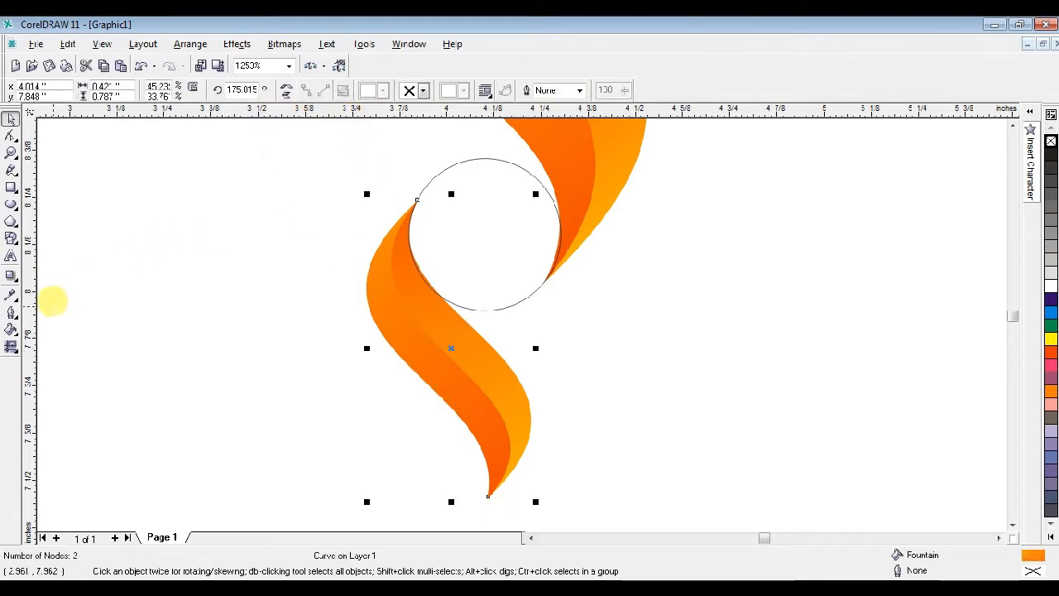
pyautogui.click(10, 331)
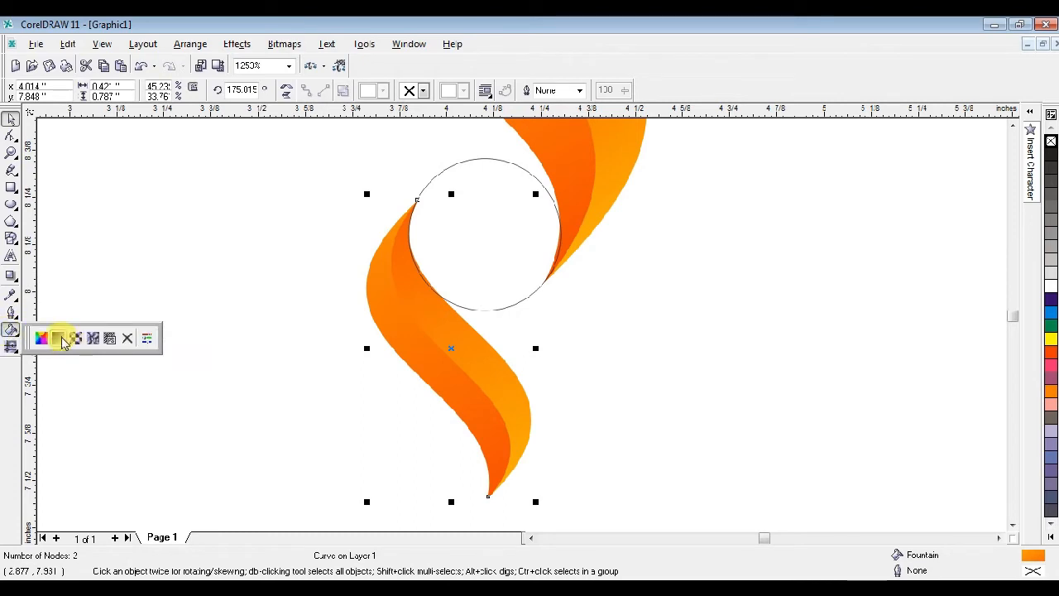
pyautogui.click(60, 338)
pyautogui.moveTo(536, 163); pyautogui.dragTo(778, 170)
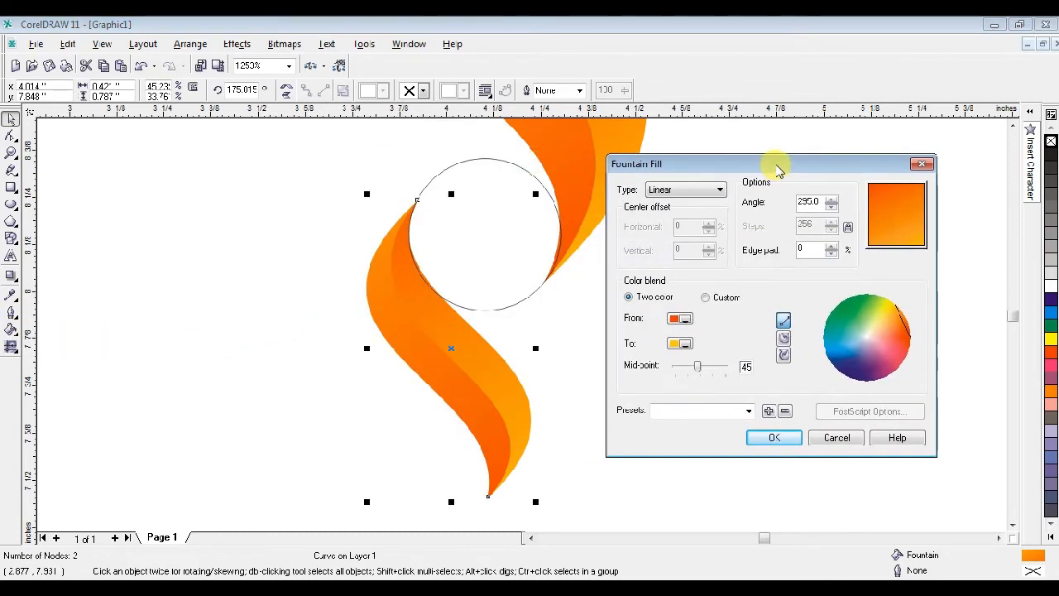
pyautogui.click(680, 318)
pyautogui.click(687, 335)
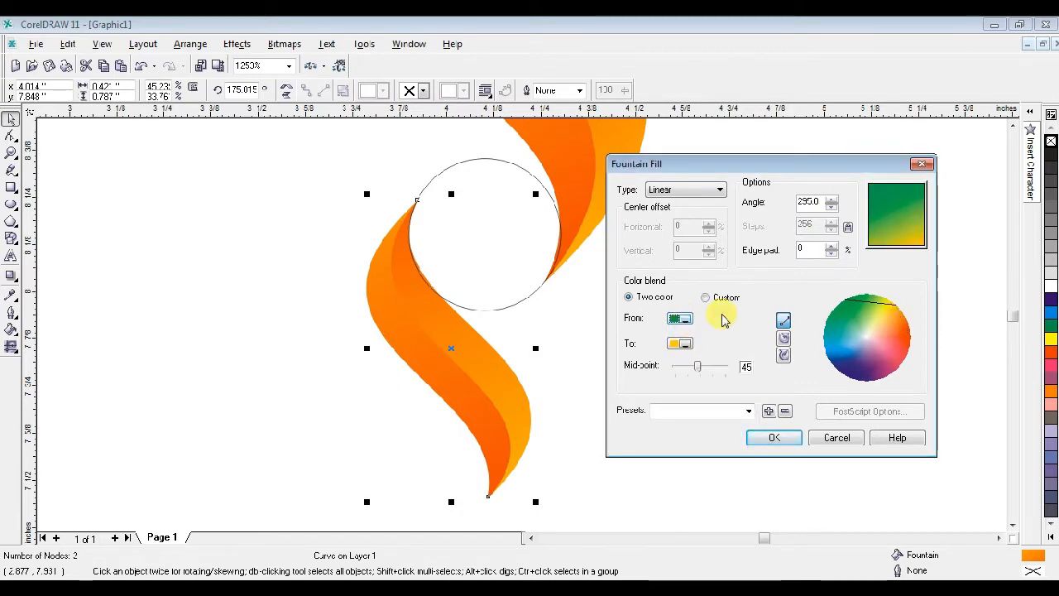
pyautogui.click(682, 344)
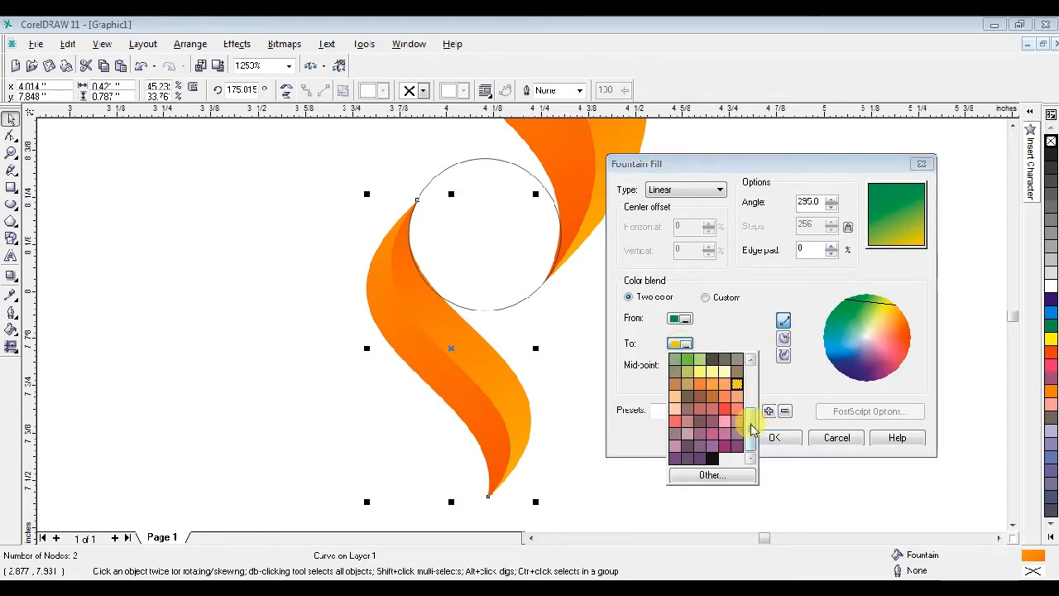
pyautogui.scroll(-3, 753, 429)
pyautogui.click(699, 385)
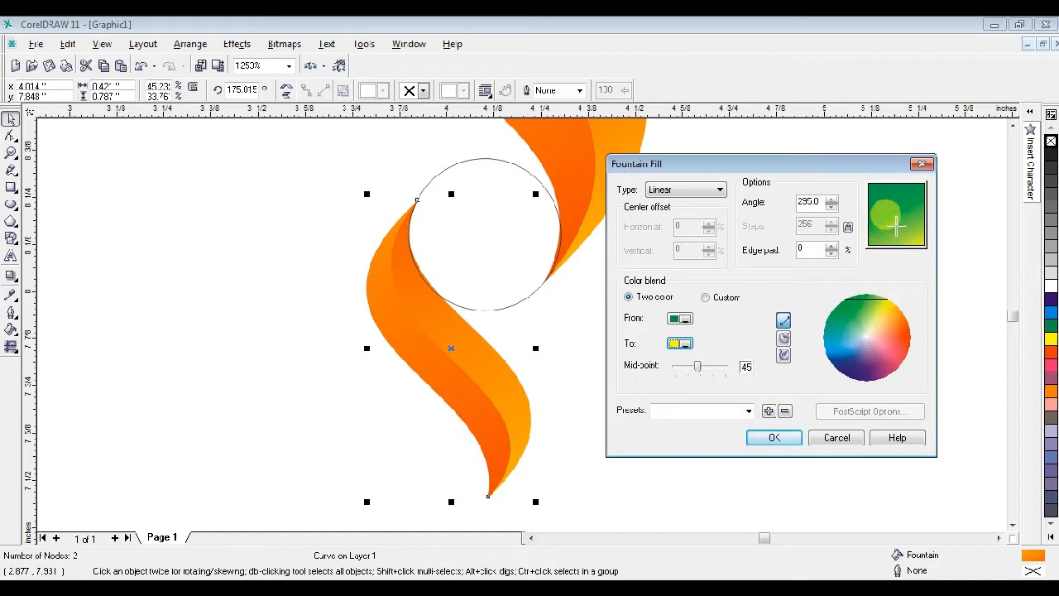
pyautogui.moveTo(698, 370); pyautogui.dragTo(694, 369)
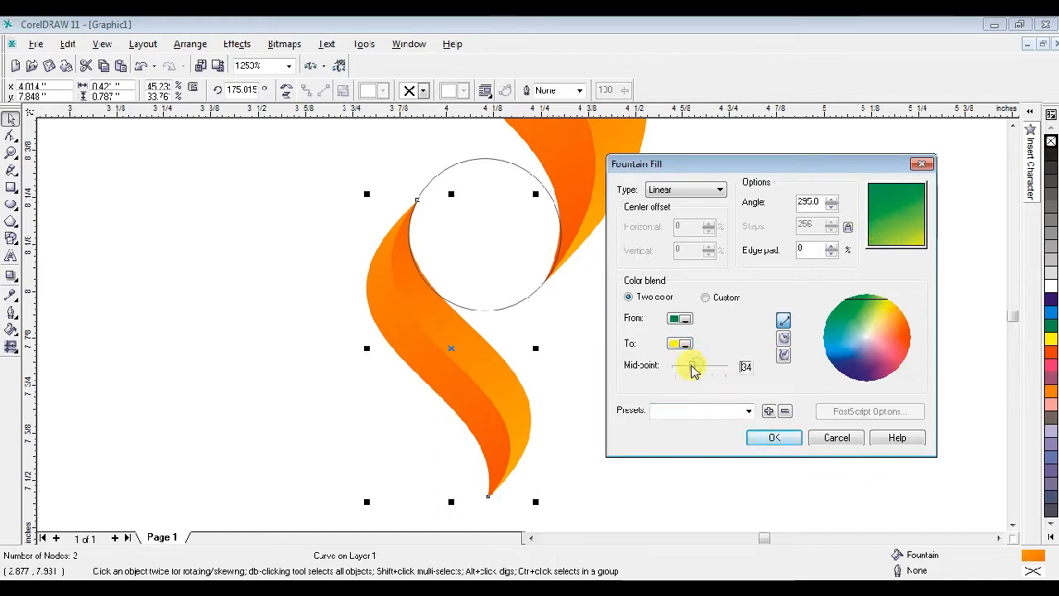
pyautogui.click(791, 436)
pyautogui.click(657, 328)
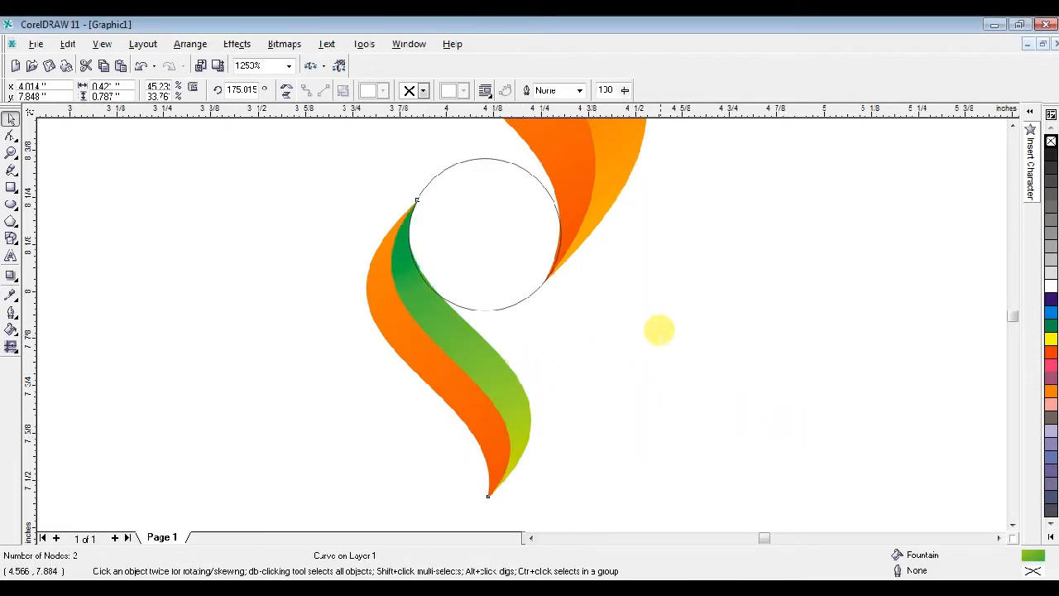
# Fill the small ribbon's remaining orange shape with a green-to-yellow linear gradient at an angle of 129.6 degrees
pyautogui.click(450, 395)
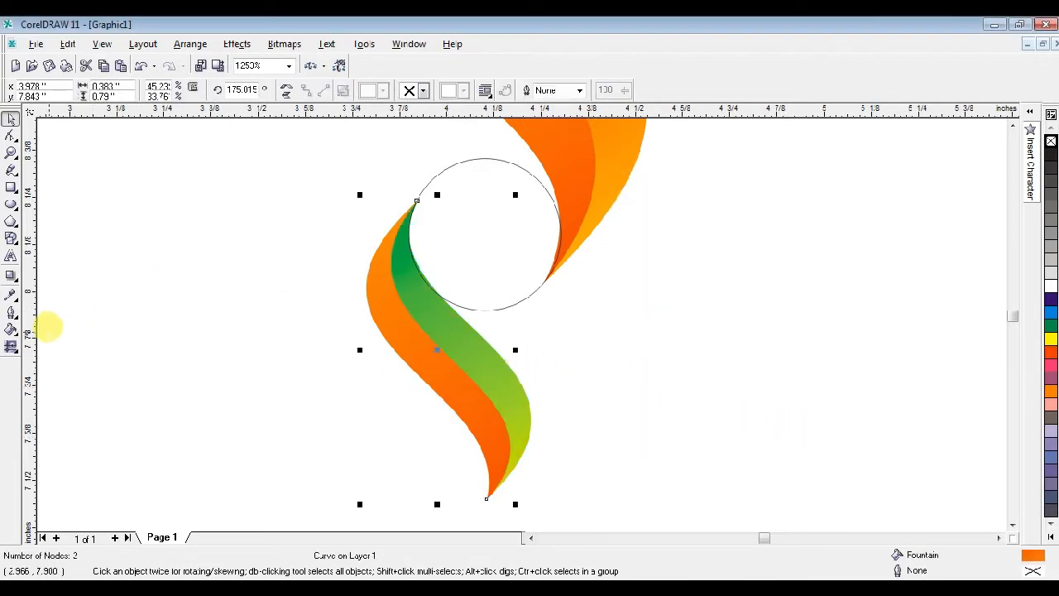
pyautogui.click(11, 329)
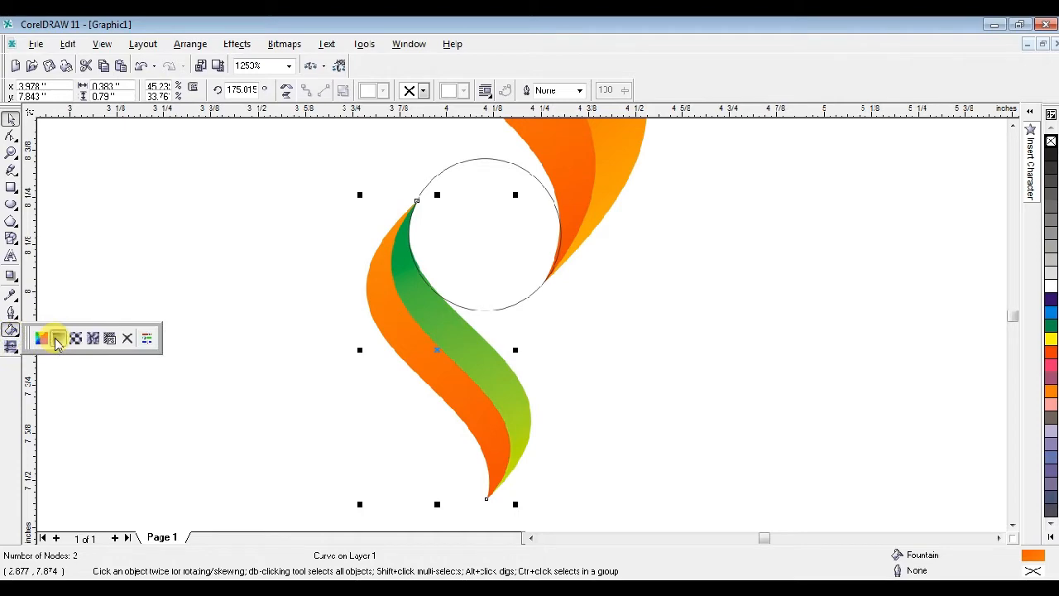
pyautogui.click(58, 338)
pyautogui.moveTo(620, 157); pyautogui.dragTo(877, 142)
pyautogui.click(702, 298)
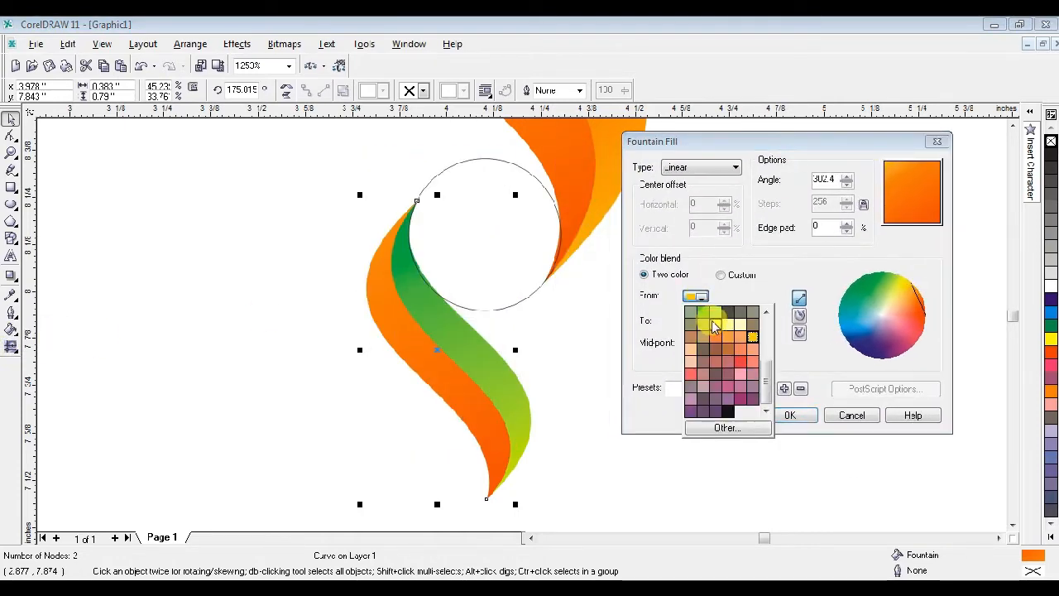
pyautogui.scroll(-2, 765, 352)
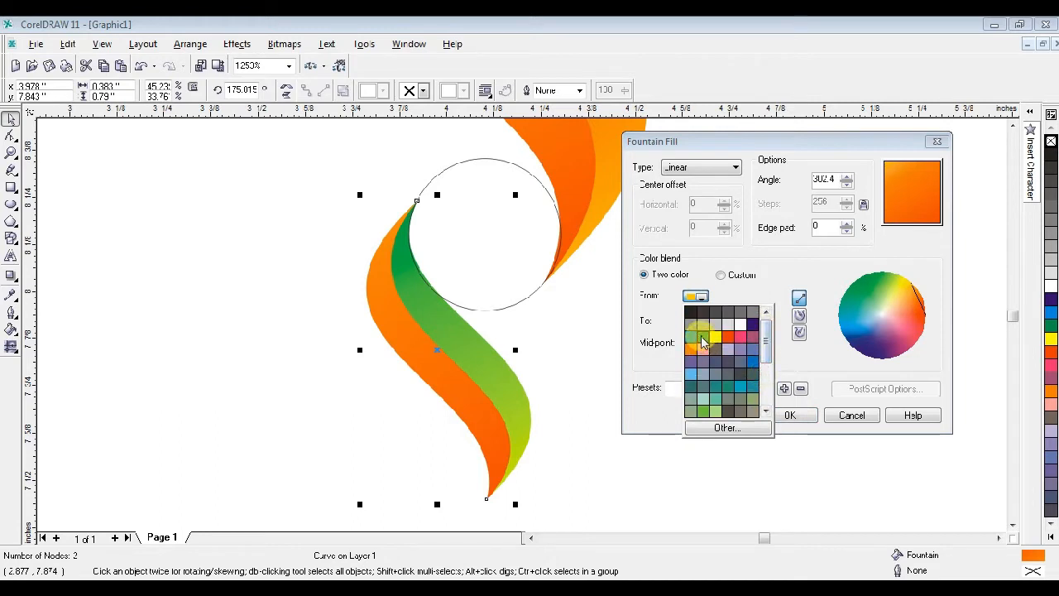
pyautogui.click(702, 339)
pyautogui.click(700, 321)
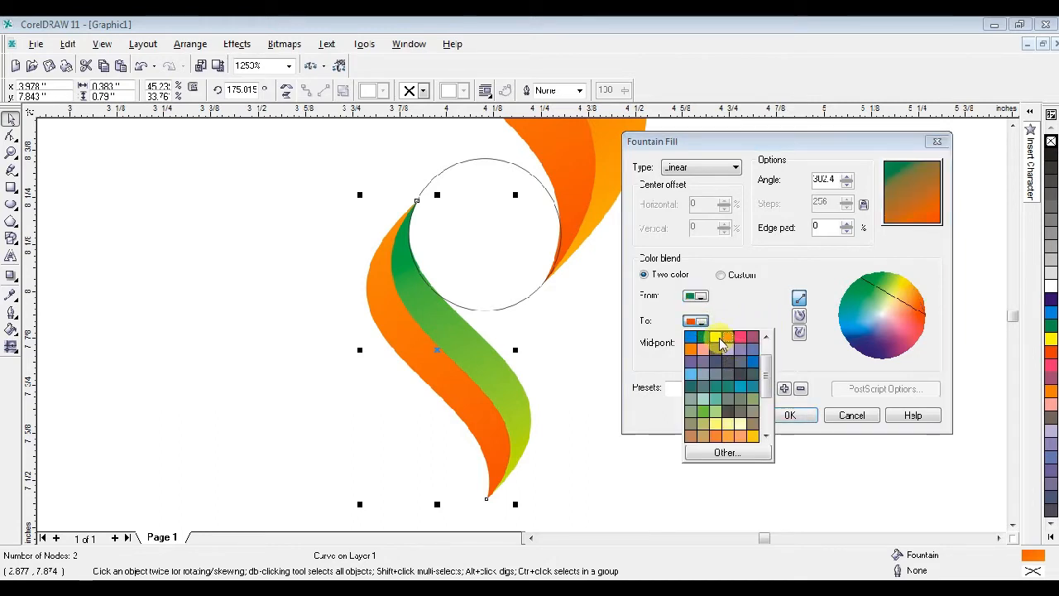
pyautogui.click(719, 346)
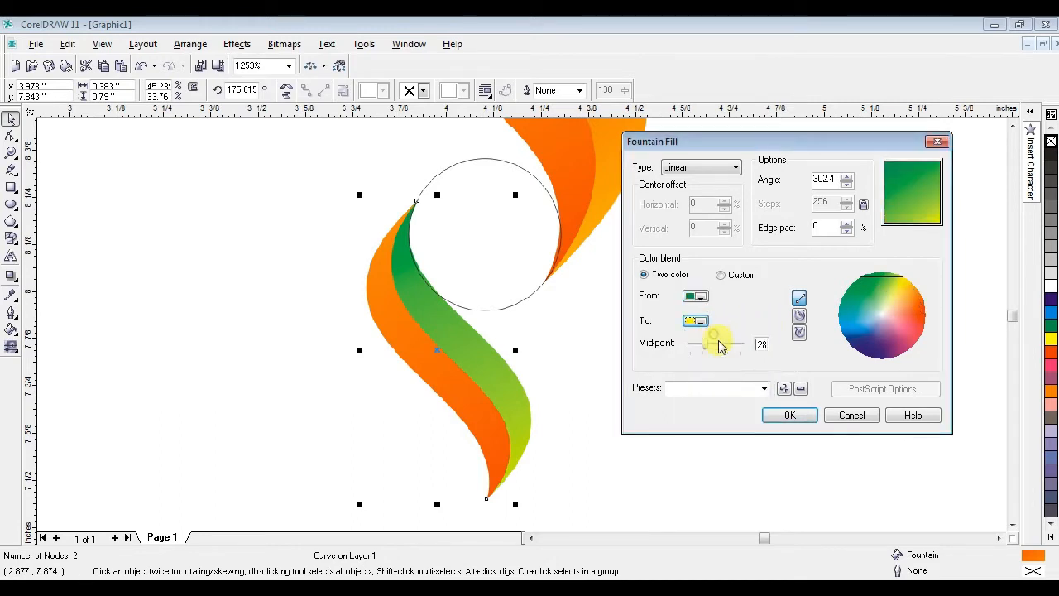
pyautogui.click(891, 166)
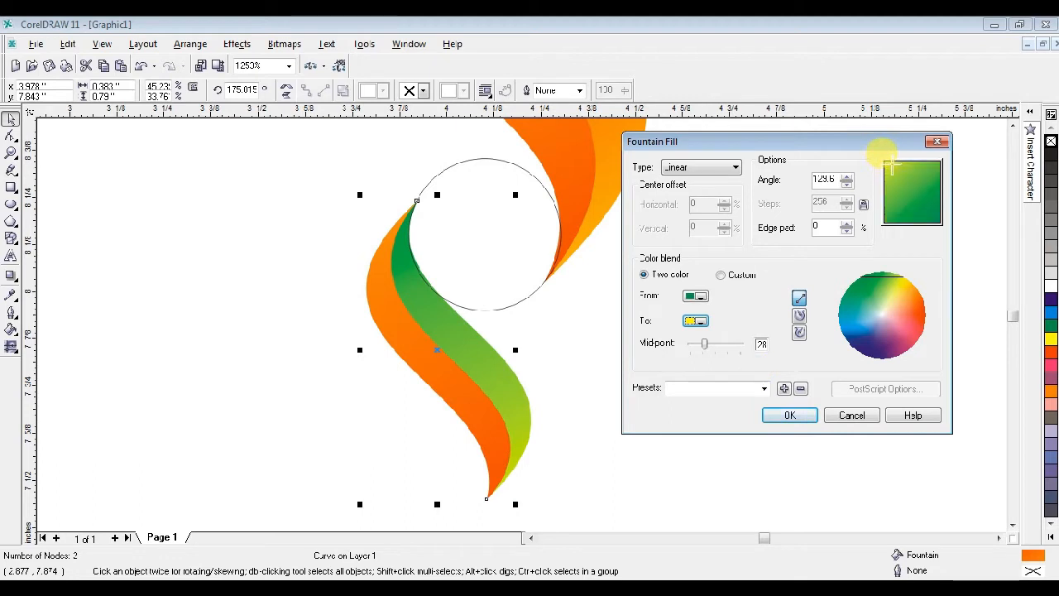
pyautogui.click(786, 415)
pyautogui.click(705, 343)
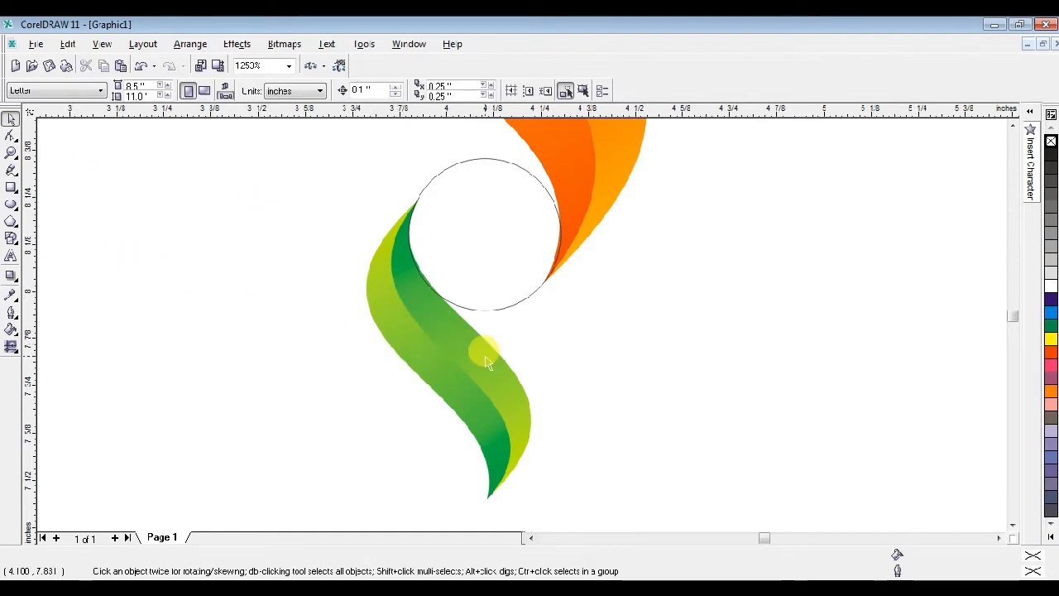
pyautogui.click(461, 374)
pyautogui.keyDown('shift'); pyautogui.click(431, 362); pyautogui.keyUp('shift')
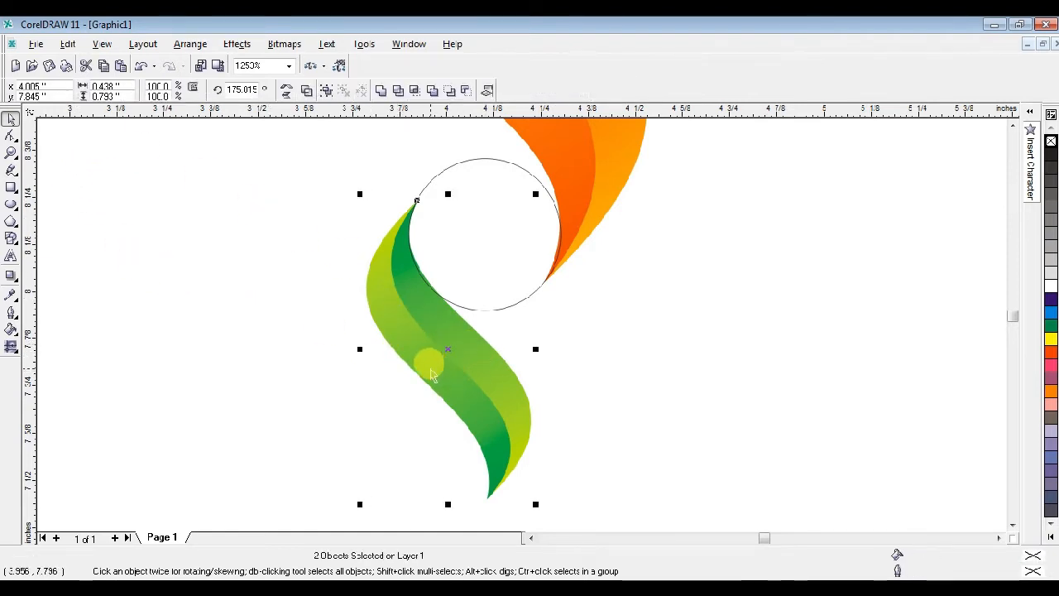
pyautogui.click(276, 193)
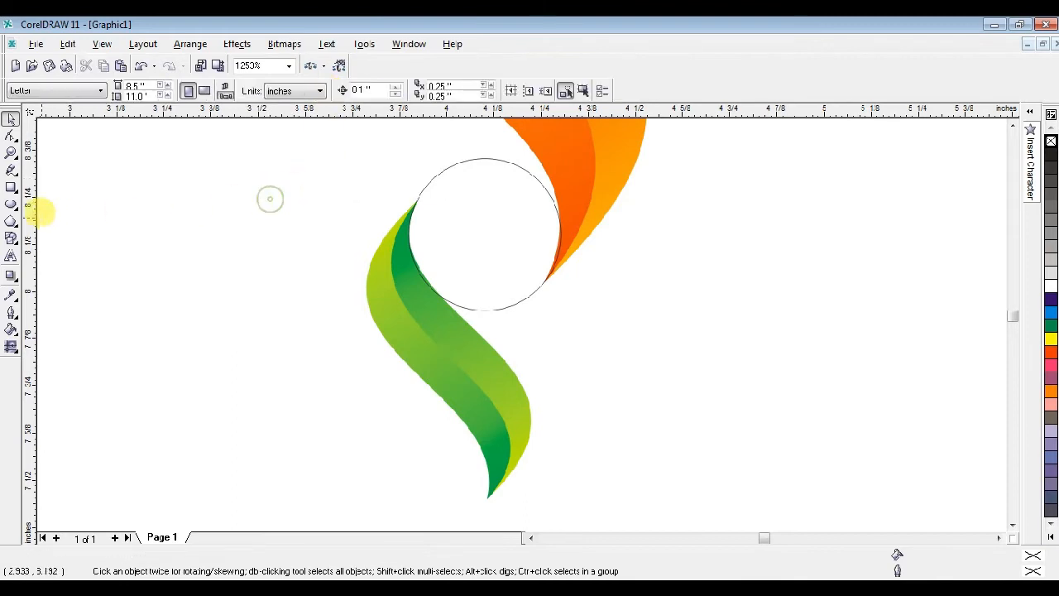
# Set up a two-color fountain fill for the circle between the ribbons, blending from light grey to white
pyautogui.click(11, 154)
pyautogui.rightClick(351, 200)
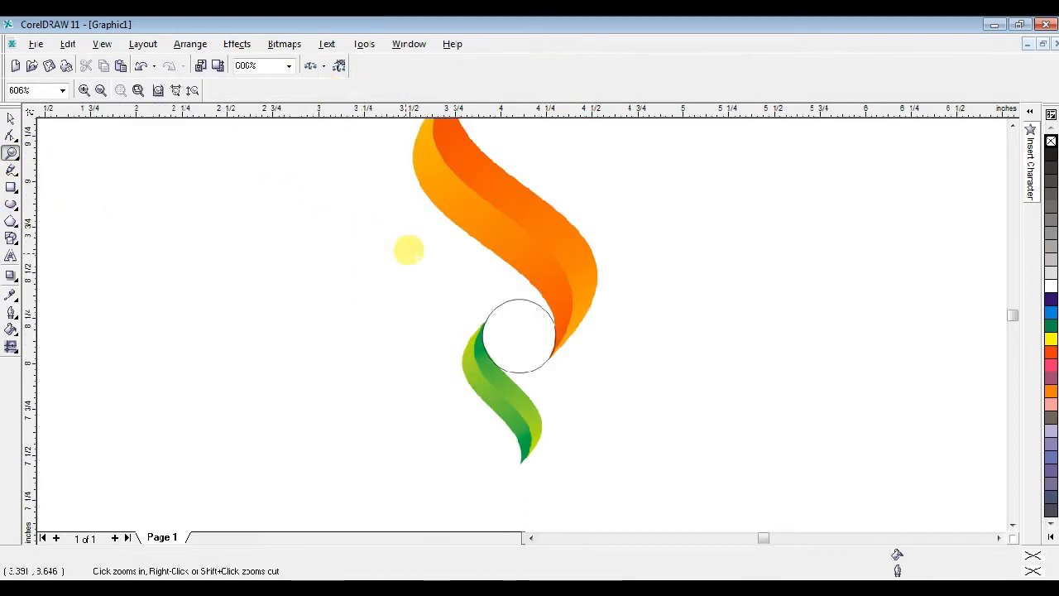
pyautogui.moveTo(451, 282); pyautogui.dragTo(607, 428)
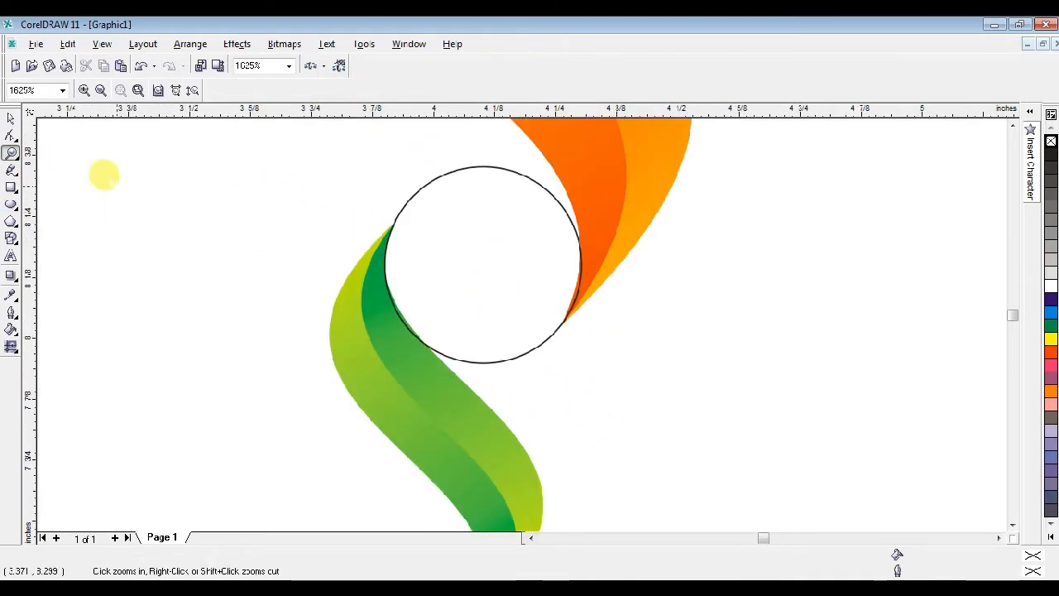
pyautogui.click(11, 122)
pyautogui.click(427, 177)
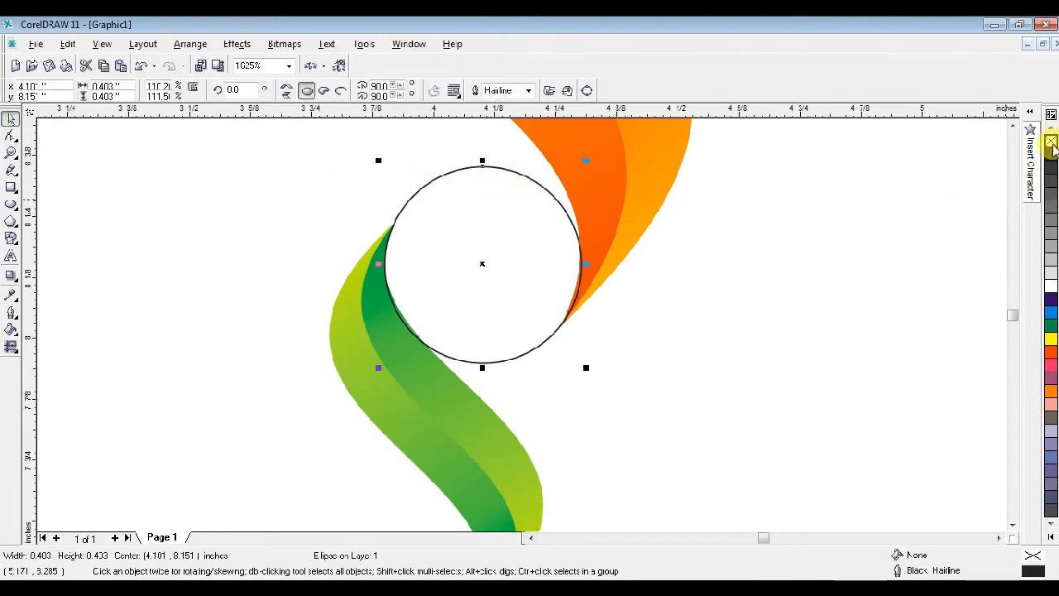
pyautogui.click(10, 329)
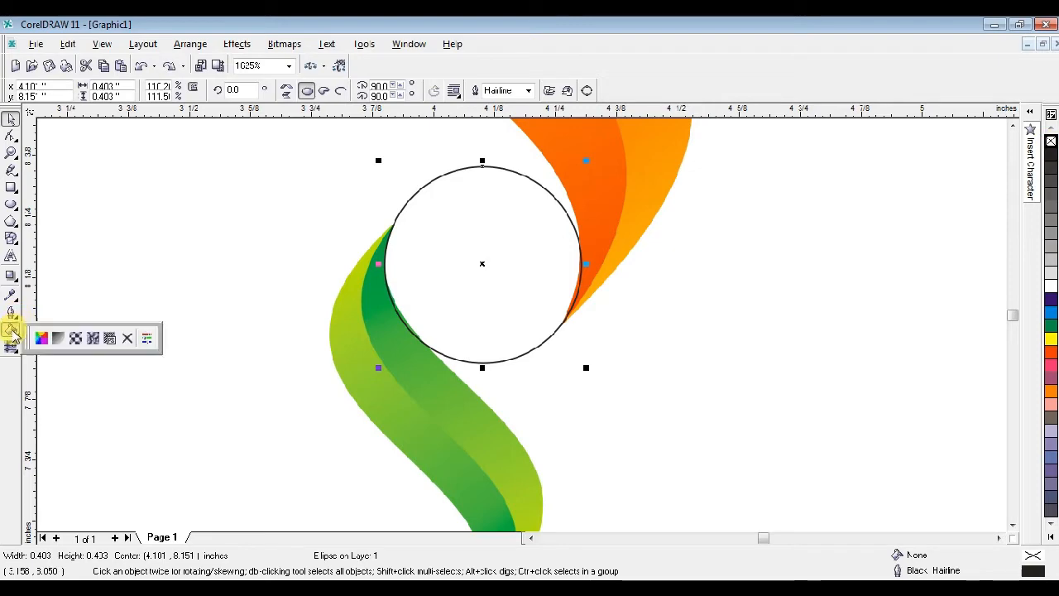
pyautogui.click(58, 341)
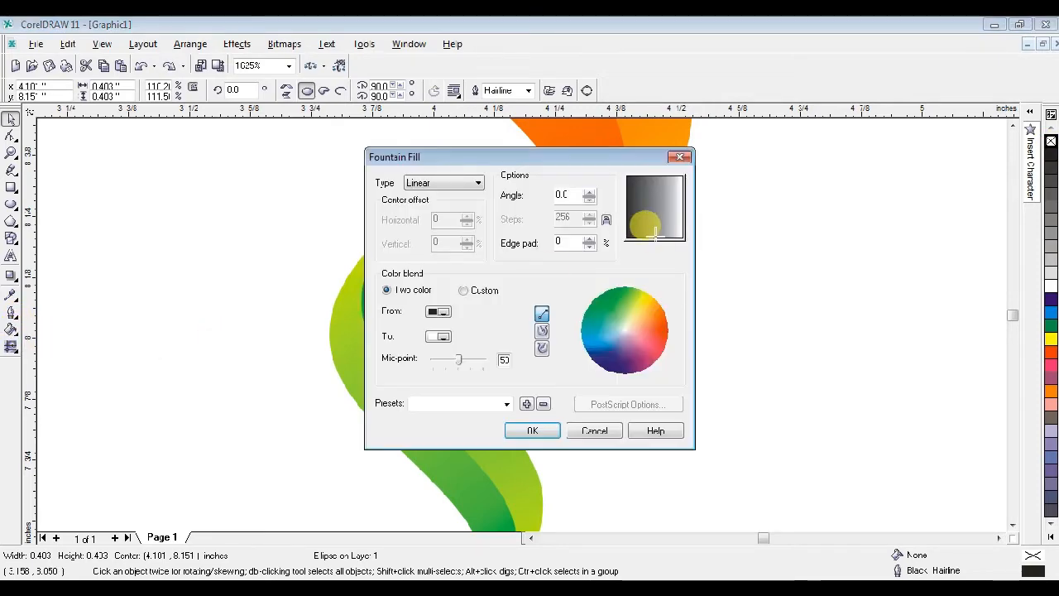
pyautogui.moveTo(622, 157); pyautogui.dragTo(883, 155)
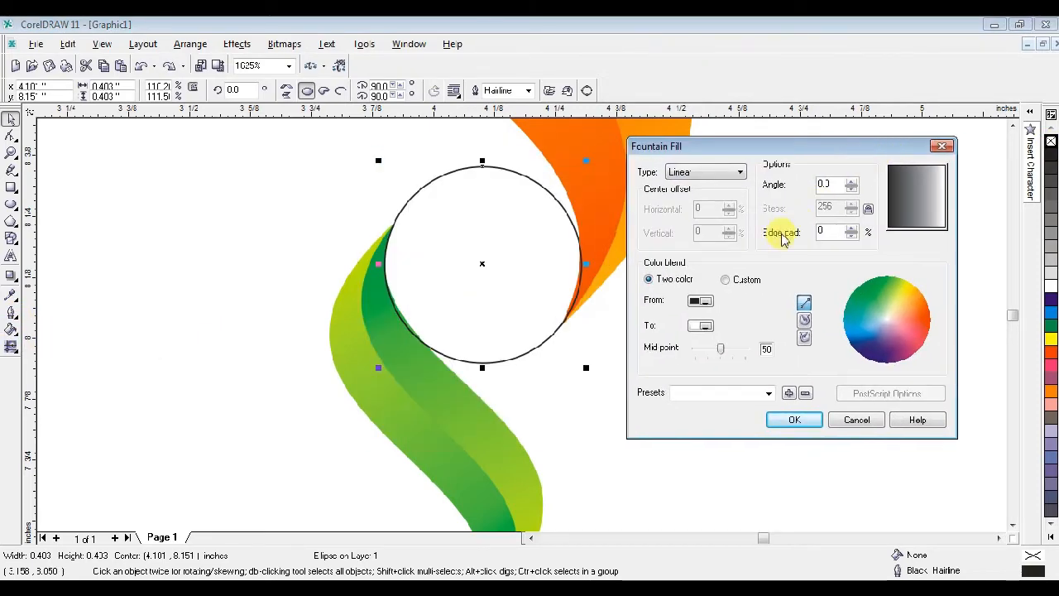
pyautogui.click(706, 327)
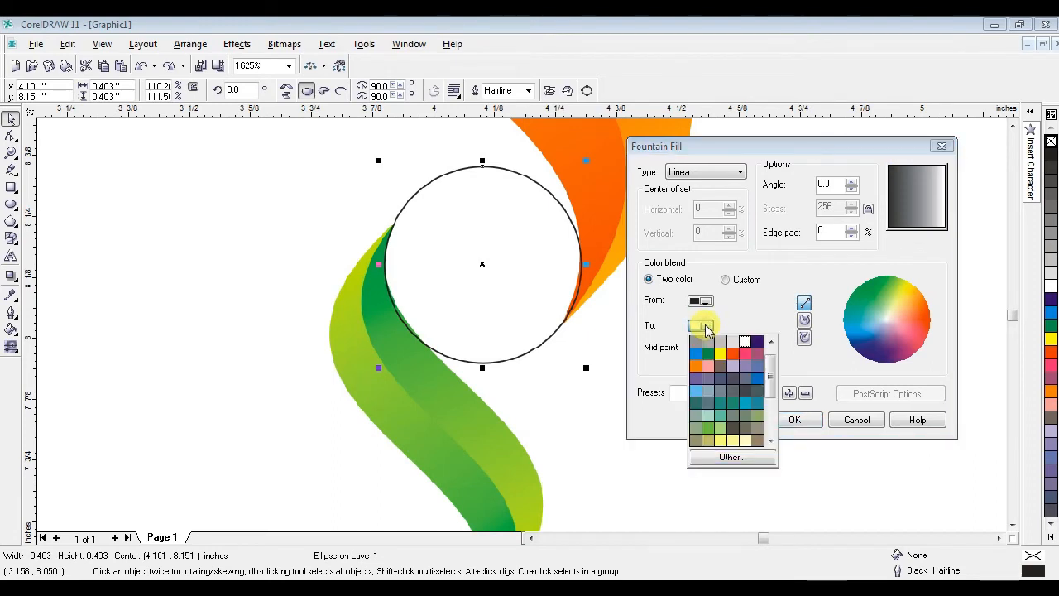
pyautogui.click(706, 327)
pyautogui.click(709, 303)
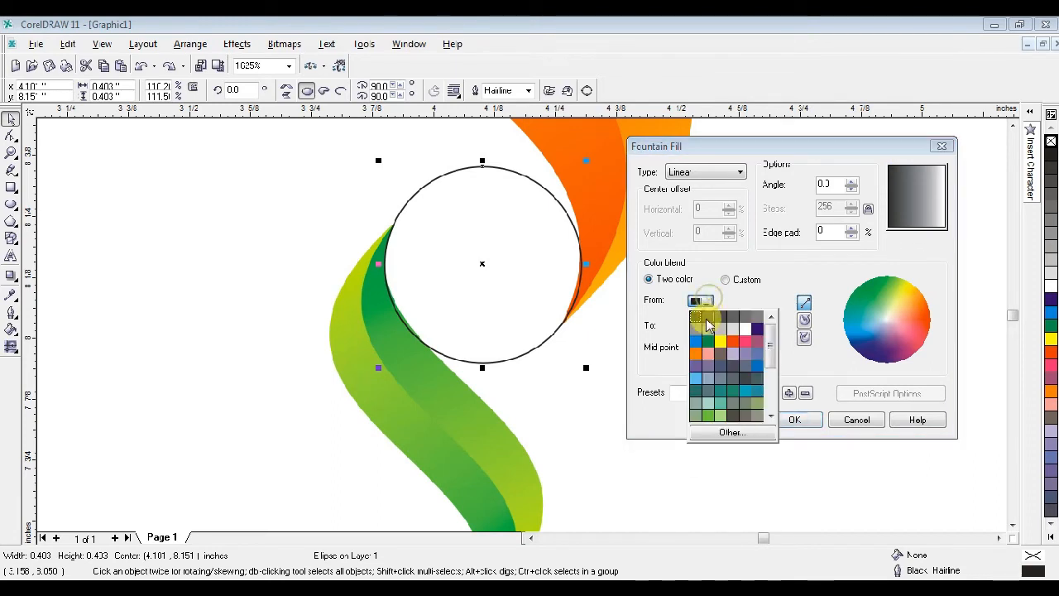
pyautogui.click(731, 333)
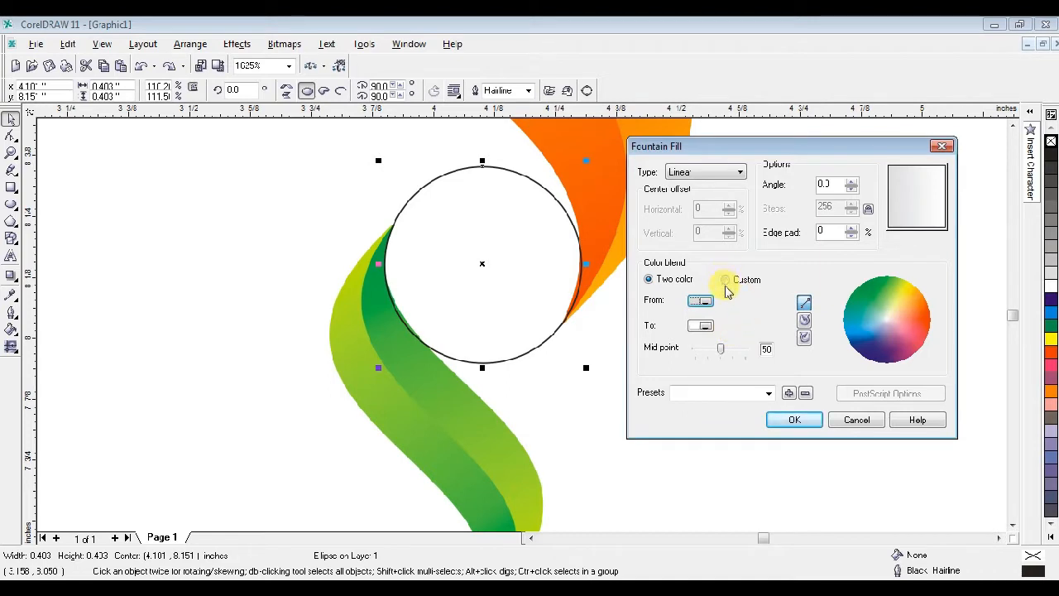
# Apply the circle's gradient as a radial fill with a mid-point of 48, and remove the circle's outline
pyautogui.click(739, 174)
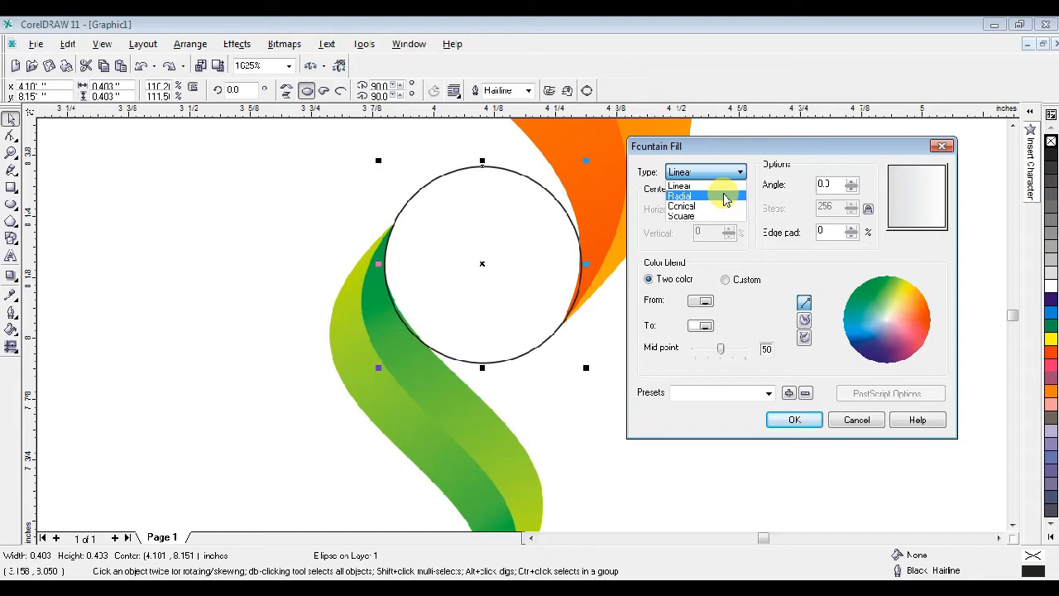
pyautogui.click(725, 196)
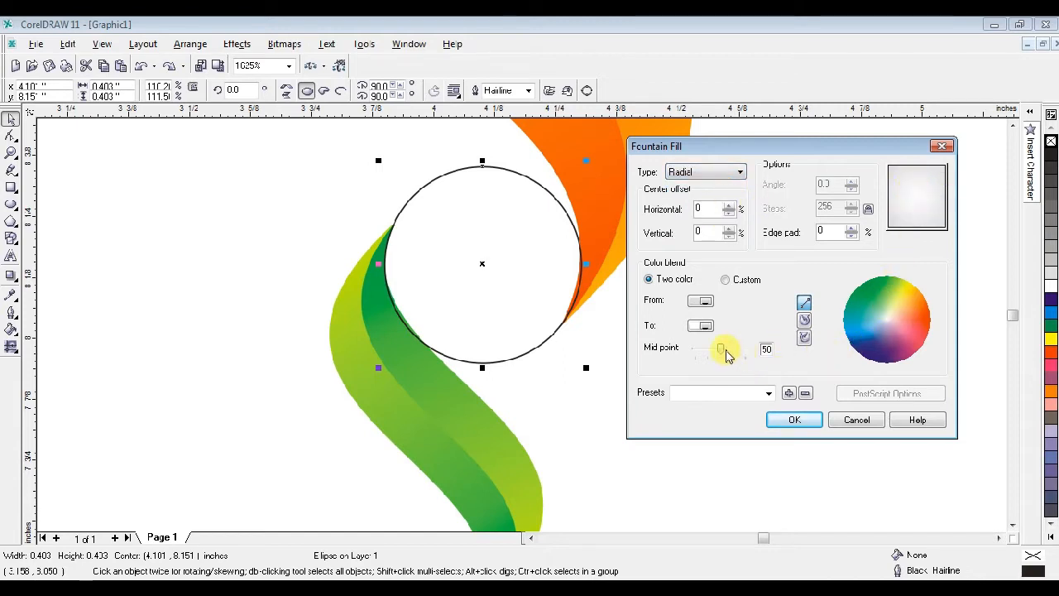
pyautogui.moveTo(722, 353); pyautogui.dragTo(724, 355)
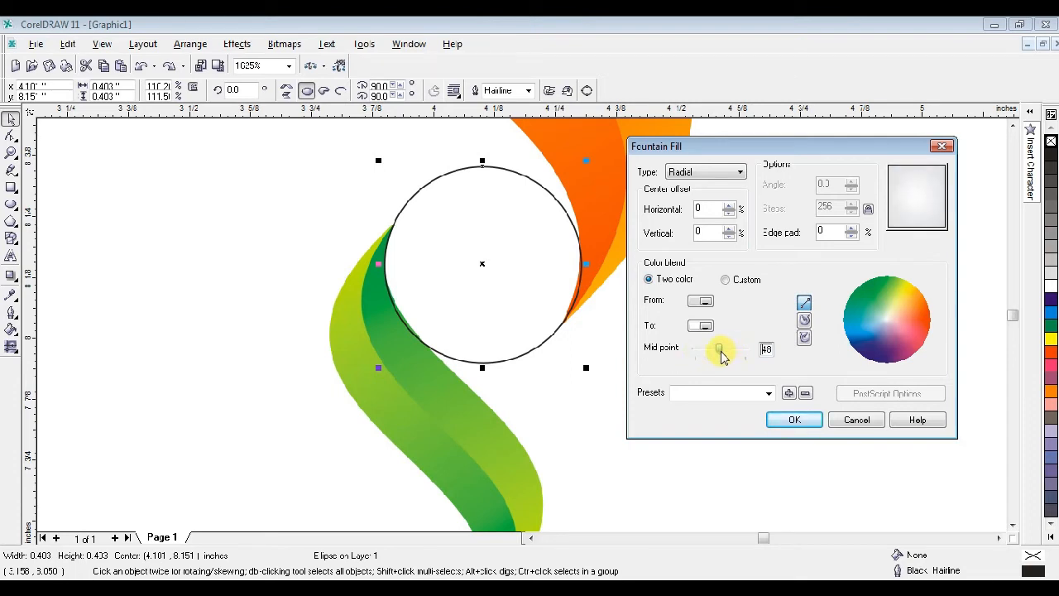
pyautogui.click(795, 421)
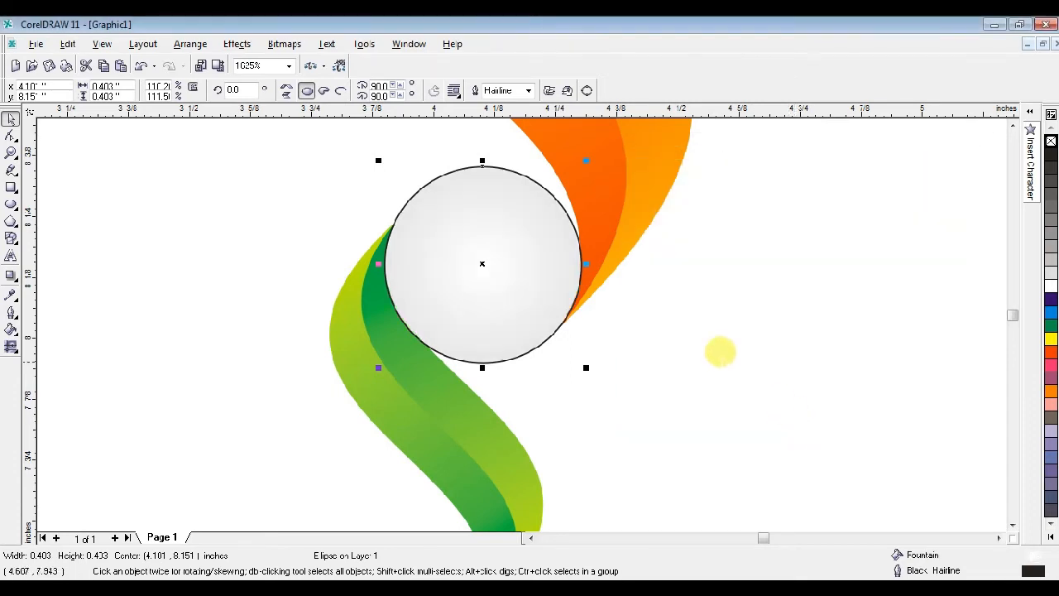
pyautogui.rightClick(1051, 143)
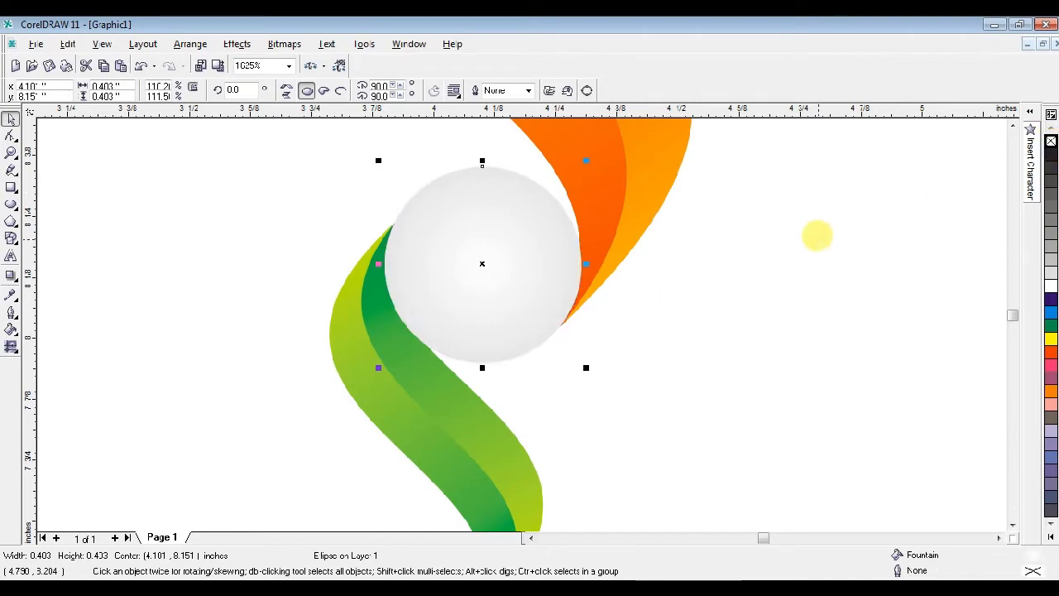
pyautogui.click(812, 261)
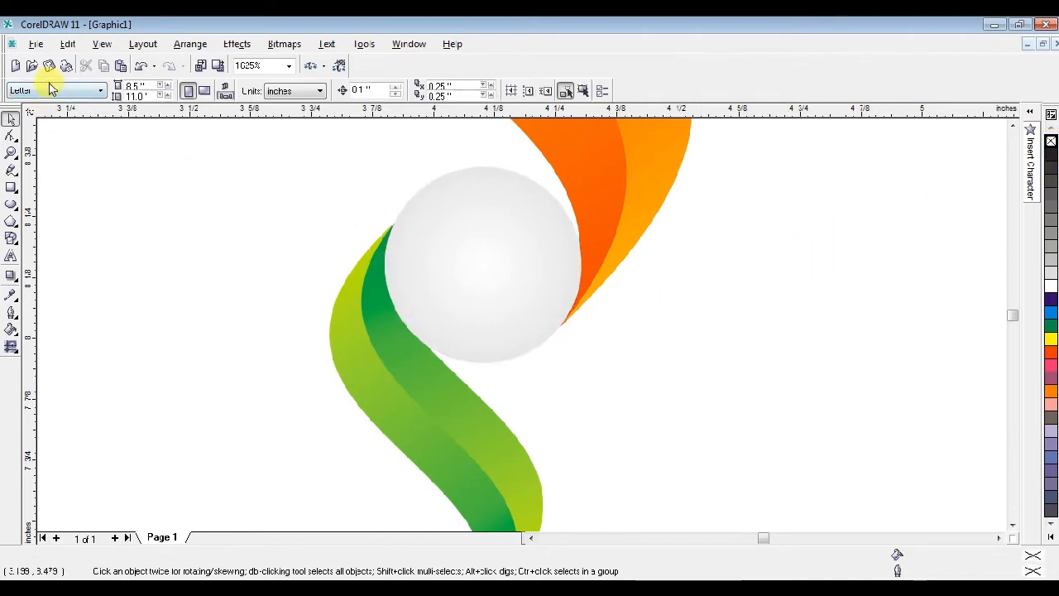
# Draw an ellipse about 0.21 by 0.22 inches inside the light grey circle between the ribbons
pyautogui.click(11, 152)
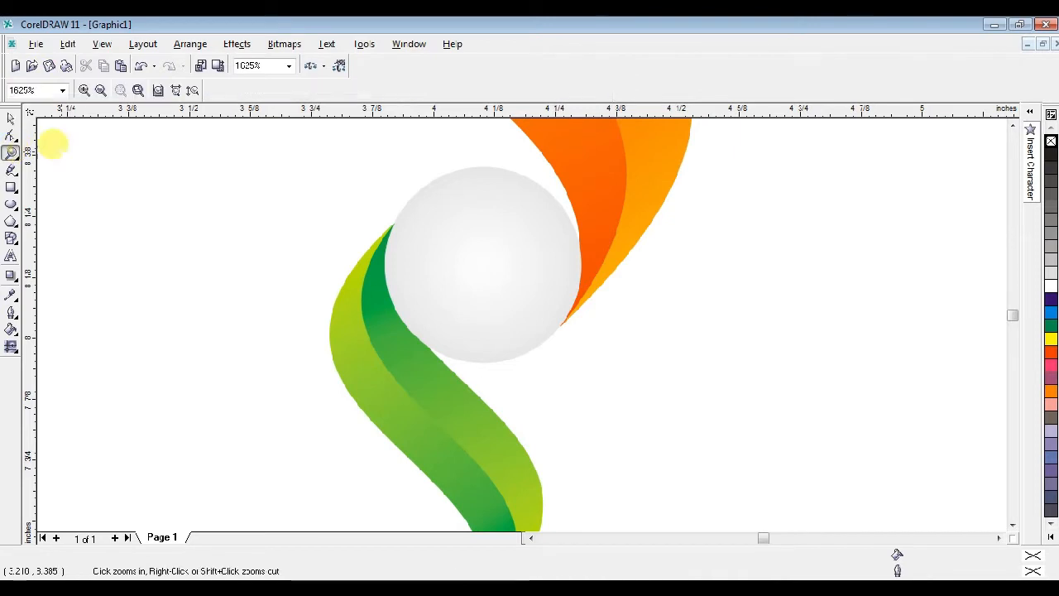
pyautogui.rightClick(307, 196)
pyautogui.rightClick(507, 231)
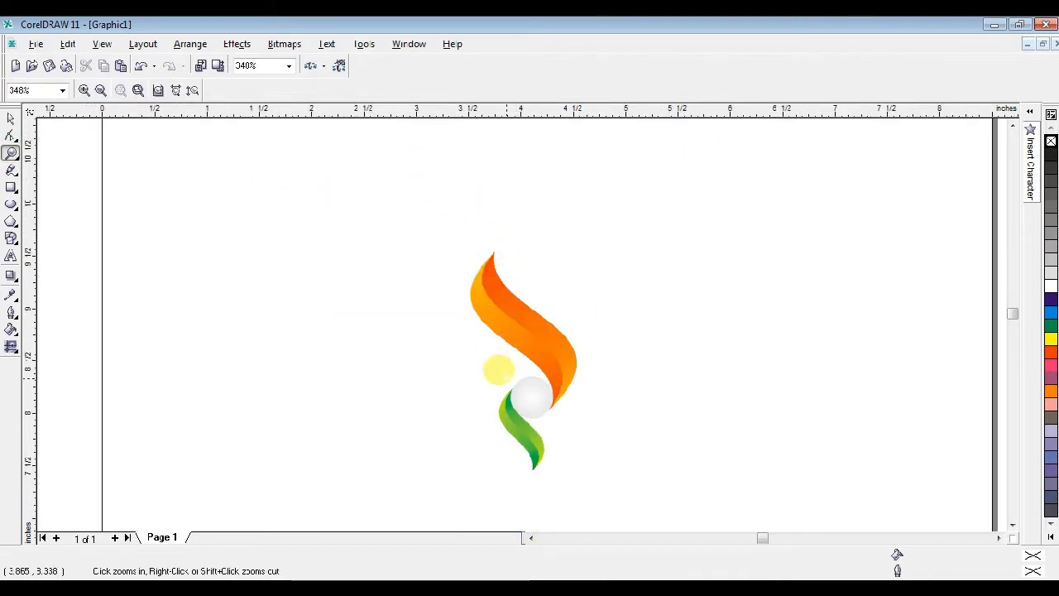
pyautogui.moveTo(499, 371); pyautogui.dragTo(580, 428)
pyautogui.moveTo(251, 129); pyautogui.dragTo(669, 451)
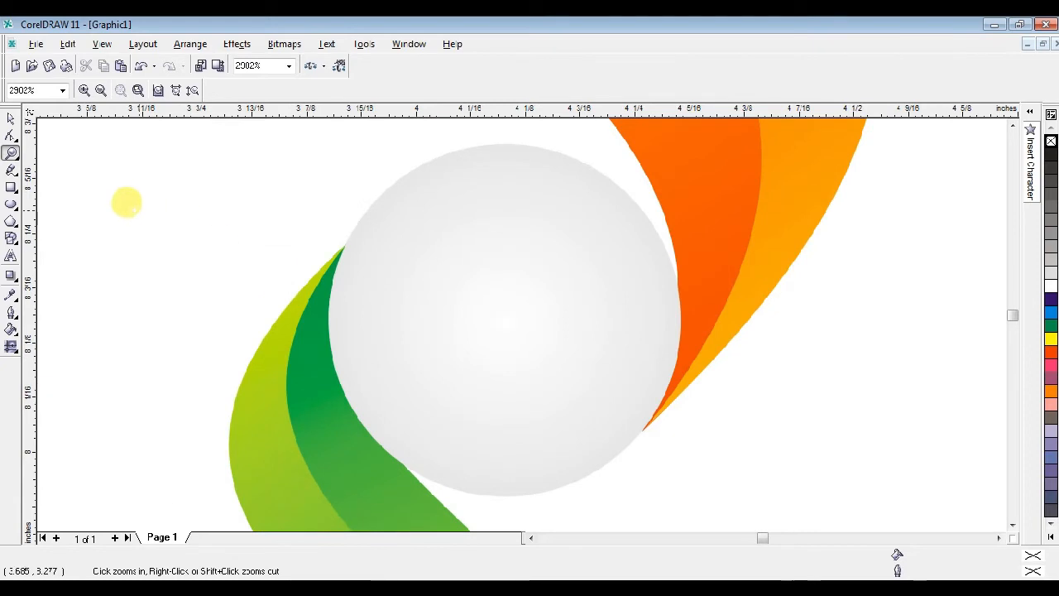
pyautogui.click(10, 122)
pyautogui.click(497, 199)
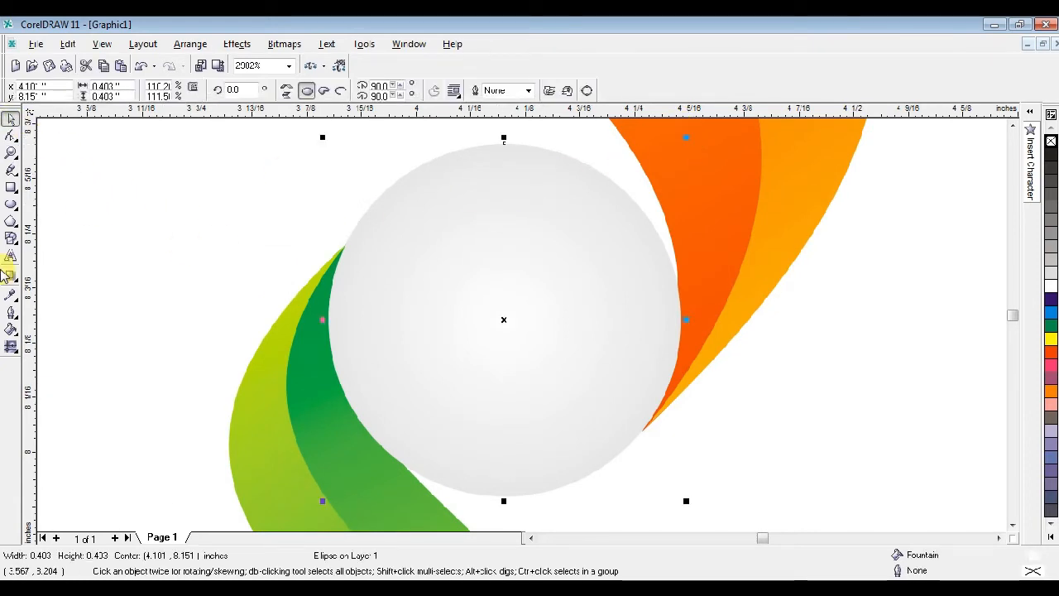
pyautogui.click(11, 203)
pyautogui.moveTo(394, 212); pyautogui.dragTo(584, 410)
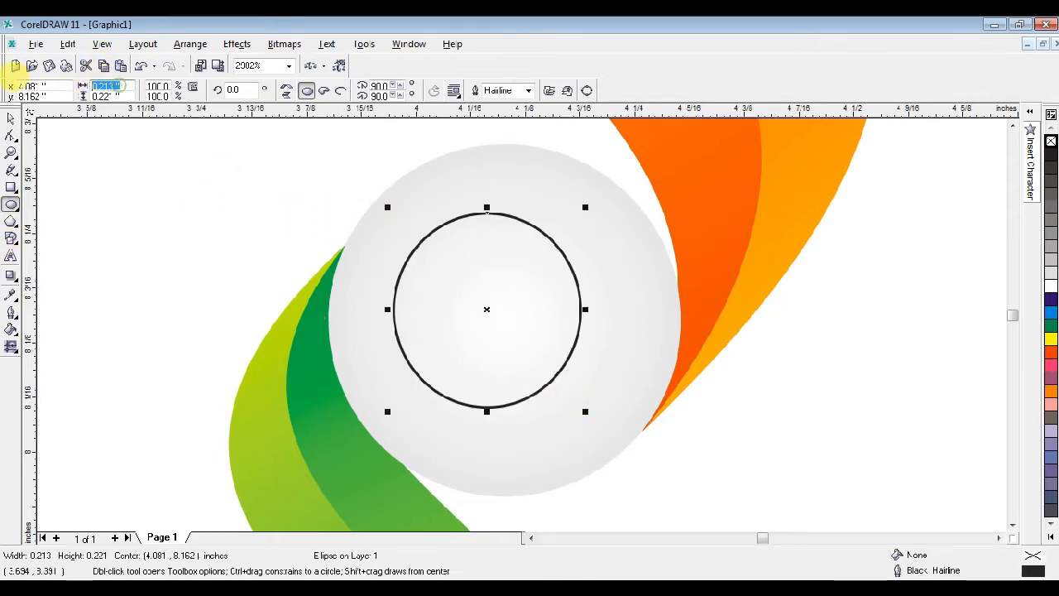
# Set the new ellipse's width and height to 0.3 inches
pyautogui.doubleClick(105, 86)
pyautogui.write('0')
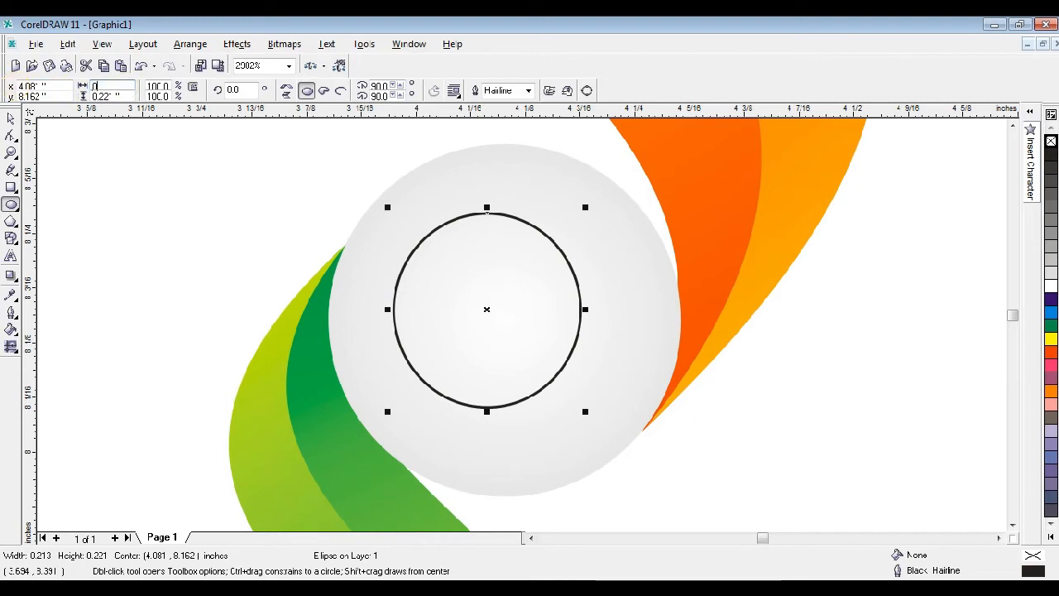
pyautogui.write('.3')
pyautogui.press('Tab')
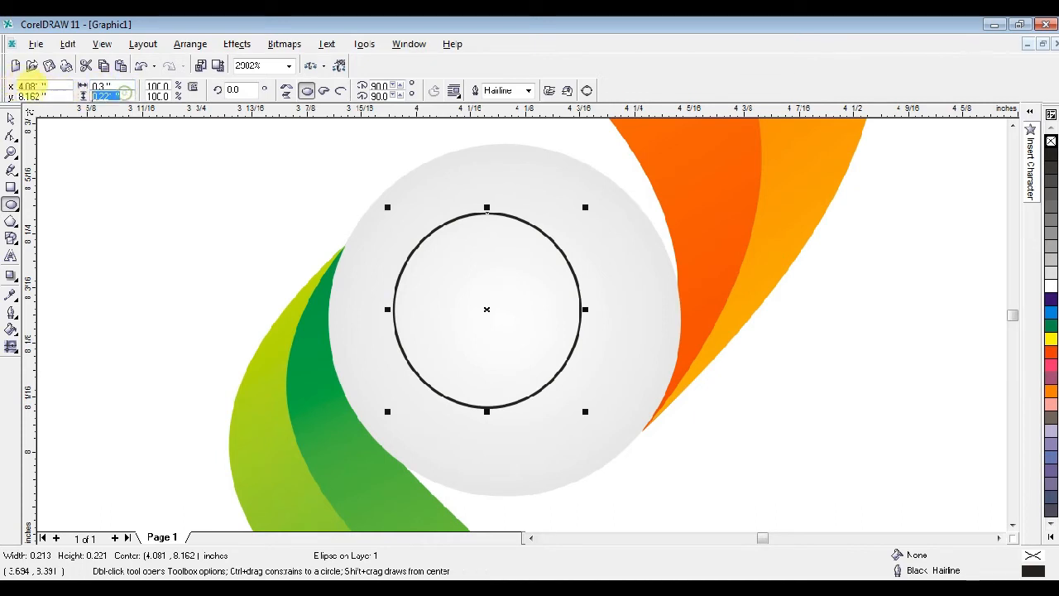
pyautogui.write('0.3')
pyautogui.press('Return')
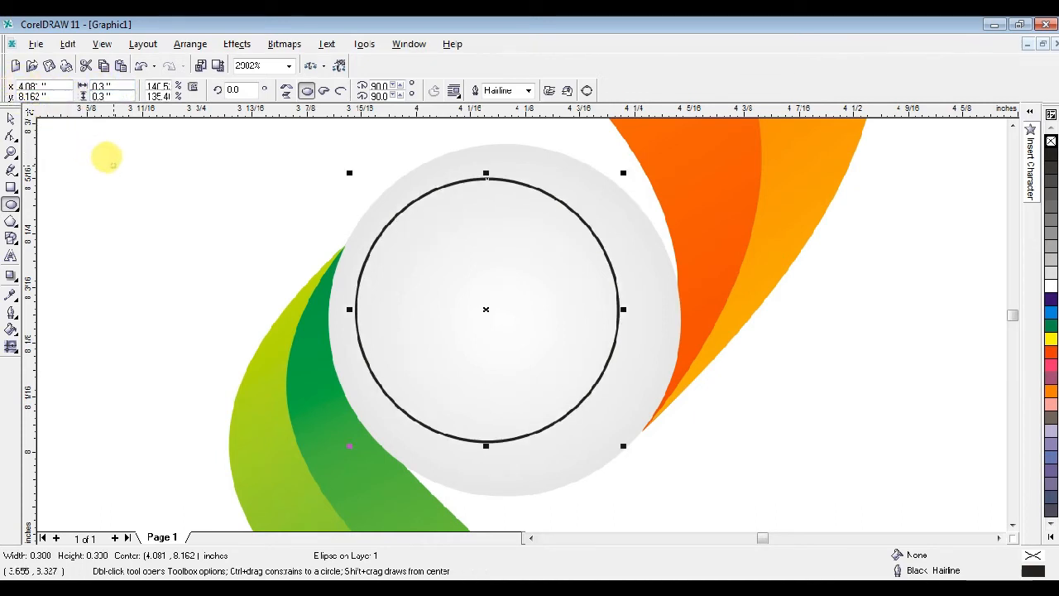
# Resize the outlined circle to match the grey circle's edge, and shrink it about its centre to about 0.369 inches
pyautogui.click(11, 118)
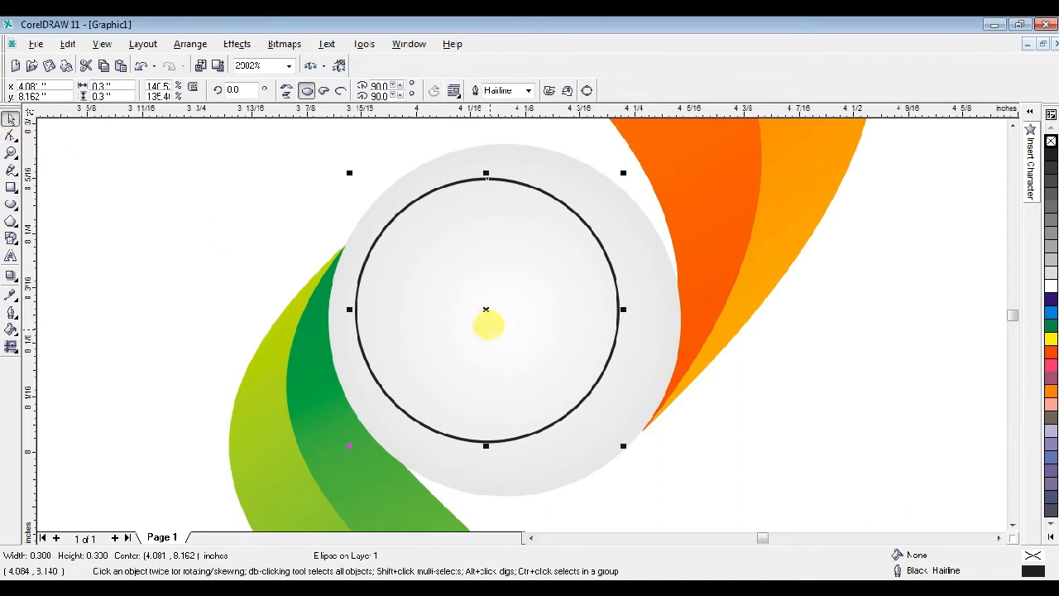
pyautogui.moveTo(623, 445); pyautogui.dragTo(672, 486)
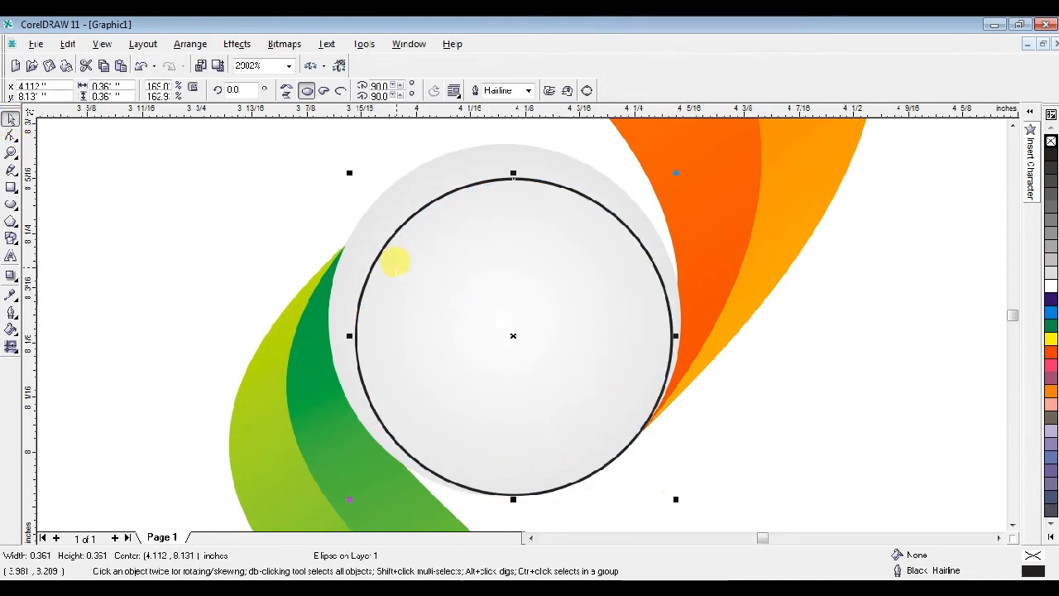
pyautogui.moveTo(340, 160); pyautogui.dragTo(313, 130)
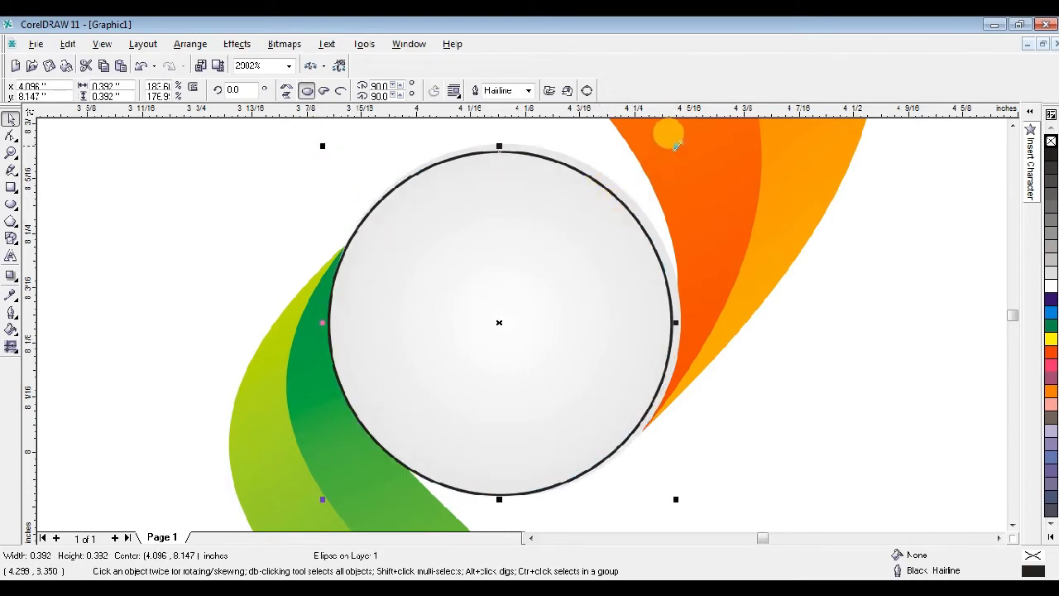
pyautogui.moveTo(675, 146); pyautogui.dragTo(683, 137)
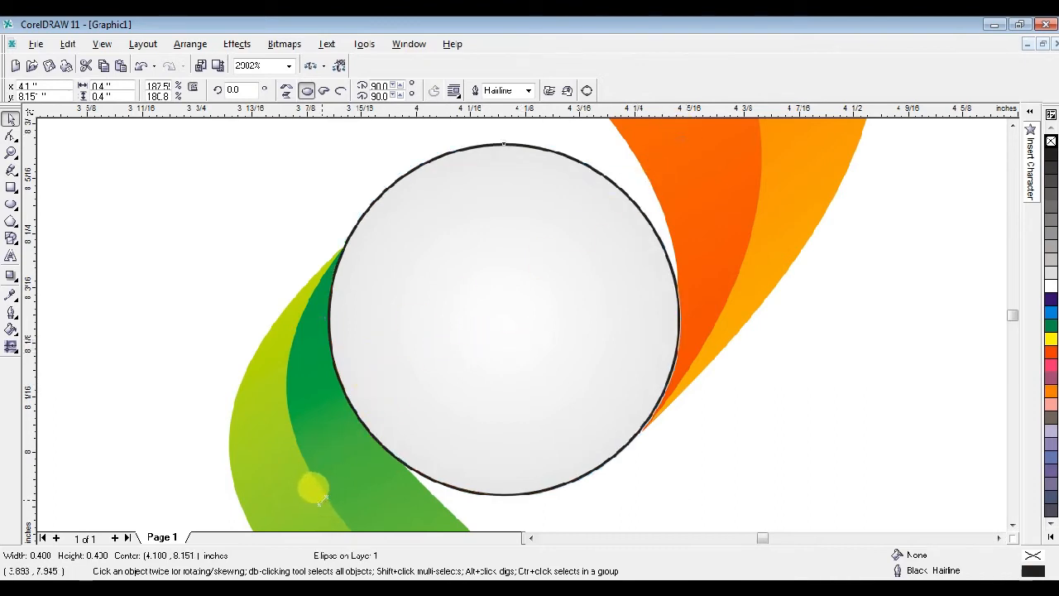
pyautogui.moveTo(319, 498); pyautogui.dragTo(324, 496)
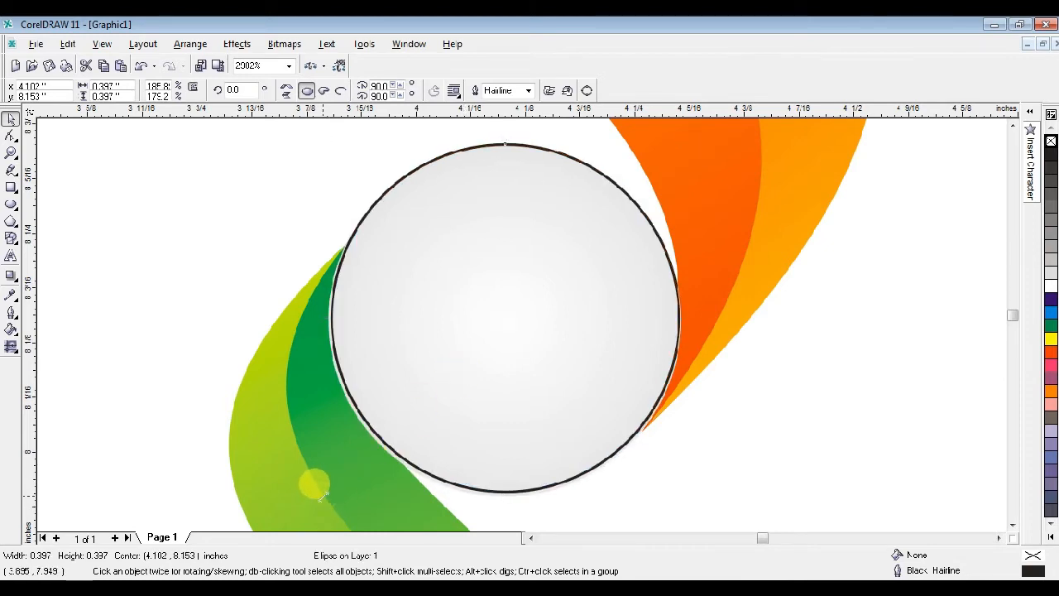
pyautogui.moveTo(322, 496); pyautogui.dragTo(320, 497)
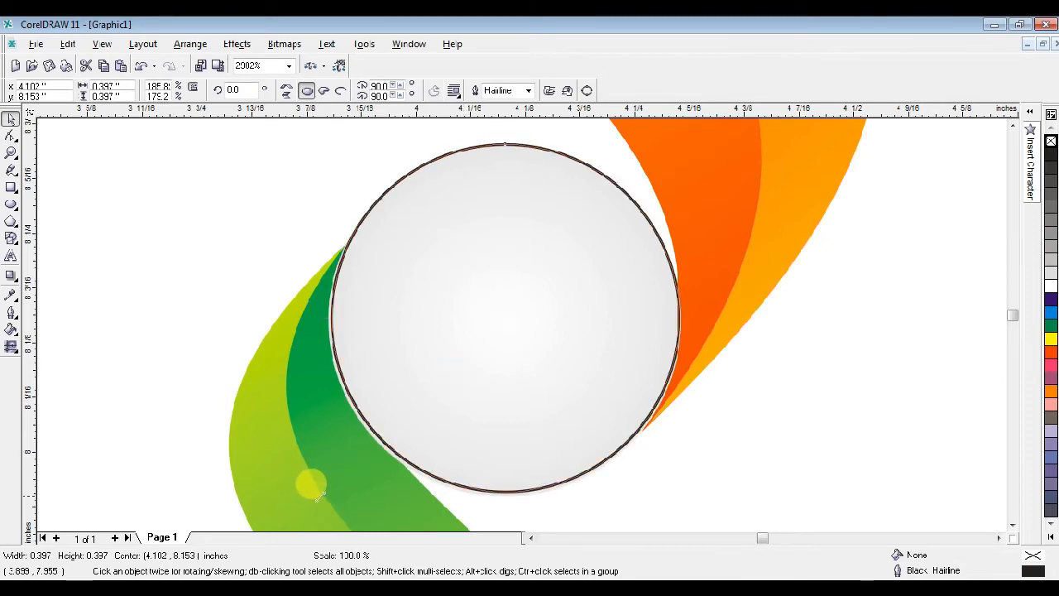
pyautogui.moveTo(317, 496); pyautogui.dragTo(313, 496)
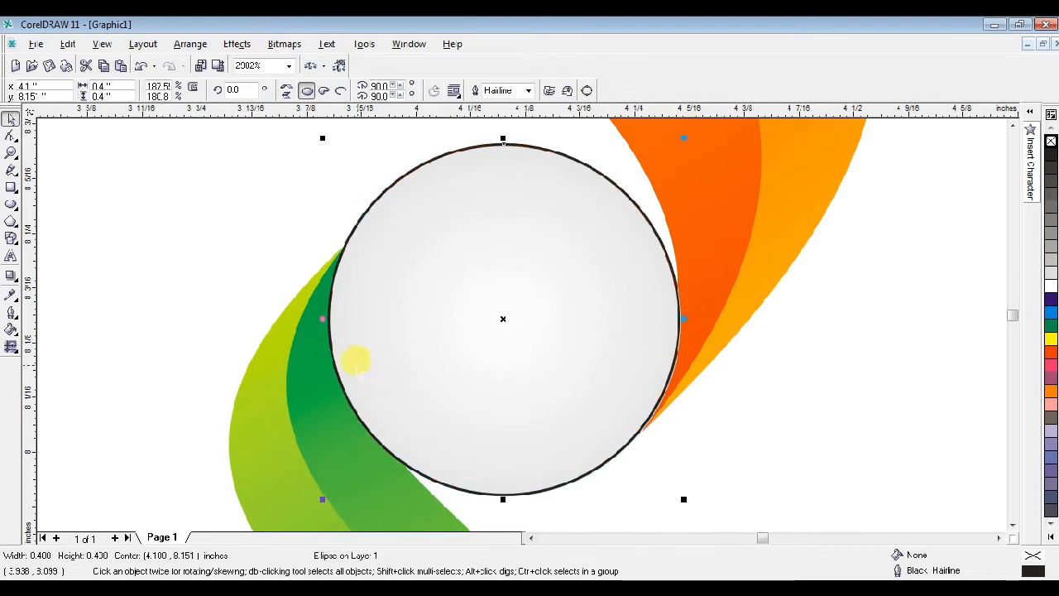
pyautogui.moveTo(323, 138)
pyautogui.mouseDown()
pyautogui.moveTo(317, 127)
pyautogui.moveTo(409, 232)
pyautogui.moveTo(332, 135)
pyautogui.mouseUp()
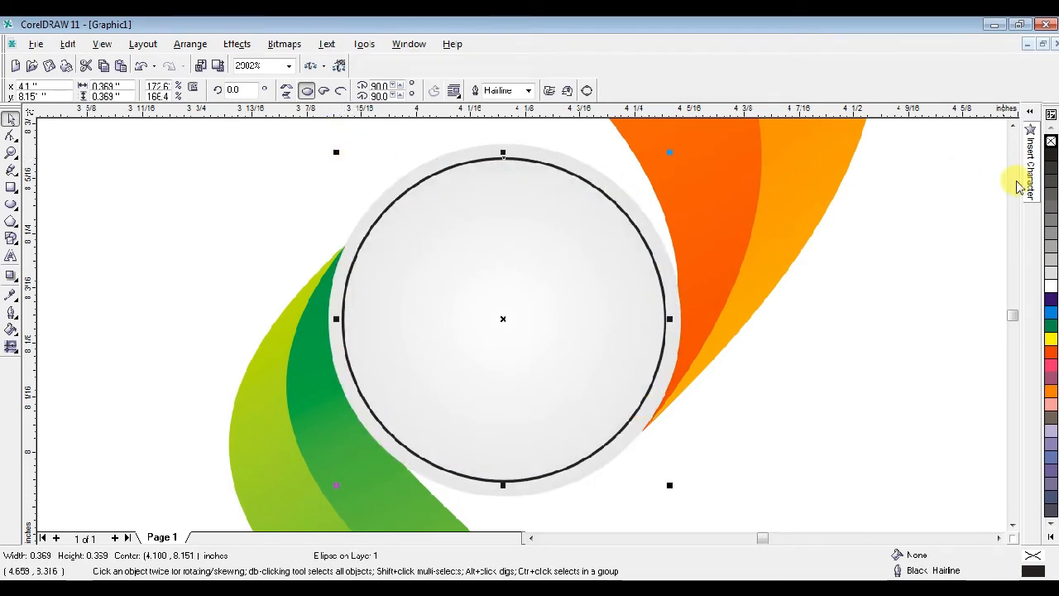
# Colour the inner circle's outline blue and set its width to 2.0 pt
pyautogui.rightClick(1051, 301)
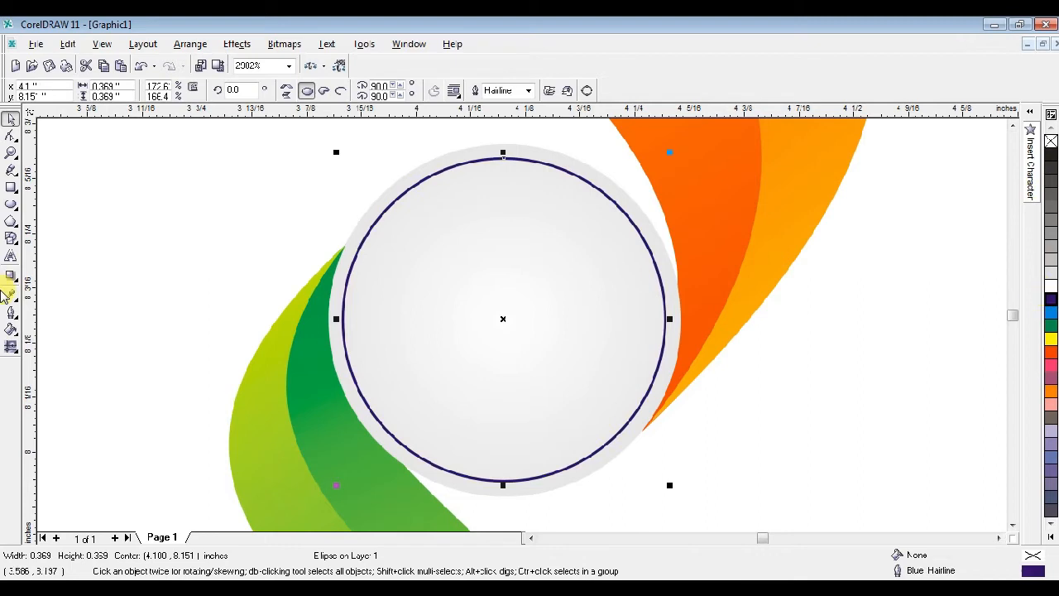
pyautogui.click(13, 315)
pyautogui.click(44, 322)
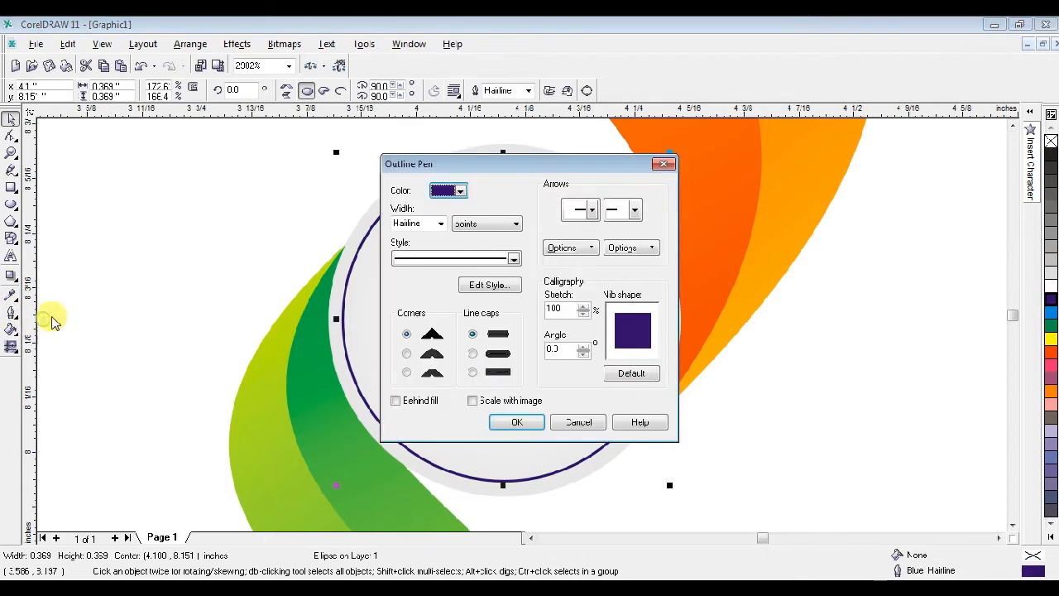
pyautogui.click(441, 223)
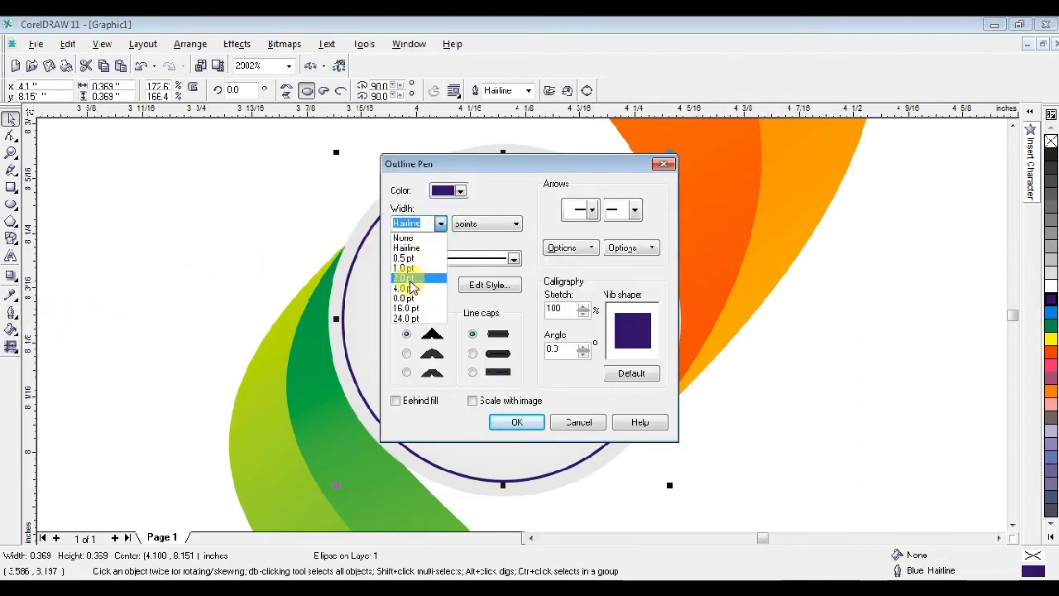
pyautogui.click(404, 278)
pyautogui.click(517, 424)
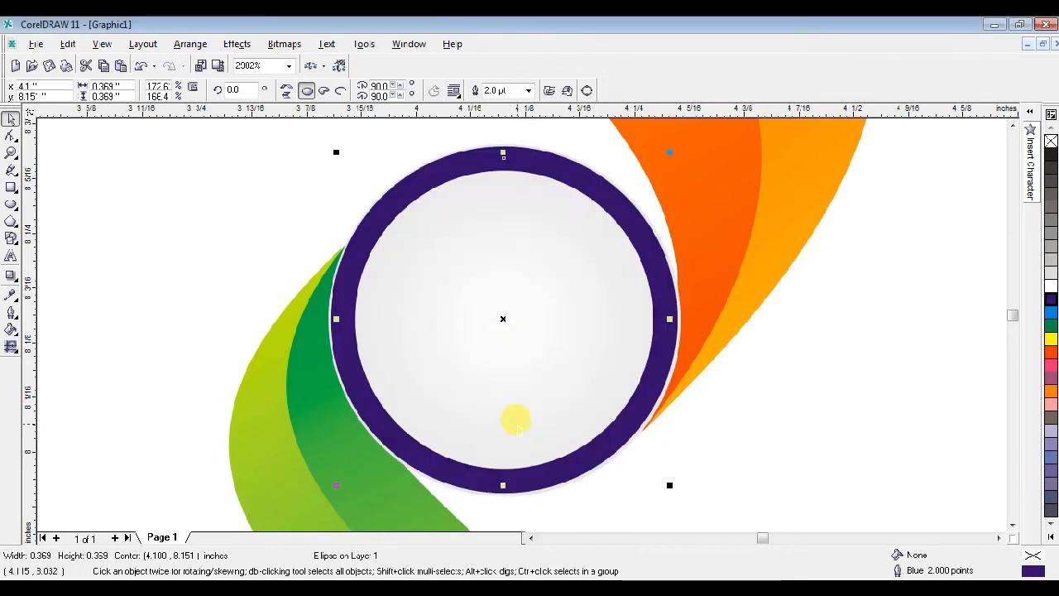
# Reduce the blue circle's outline width to 1.0 pt
pyautogui.click(11, 313)
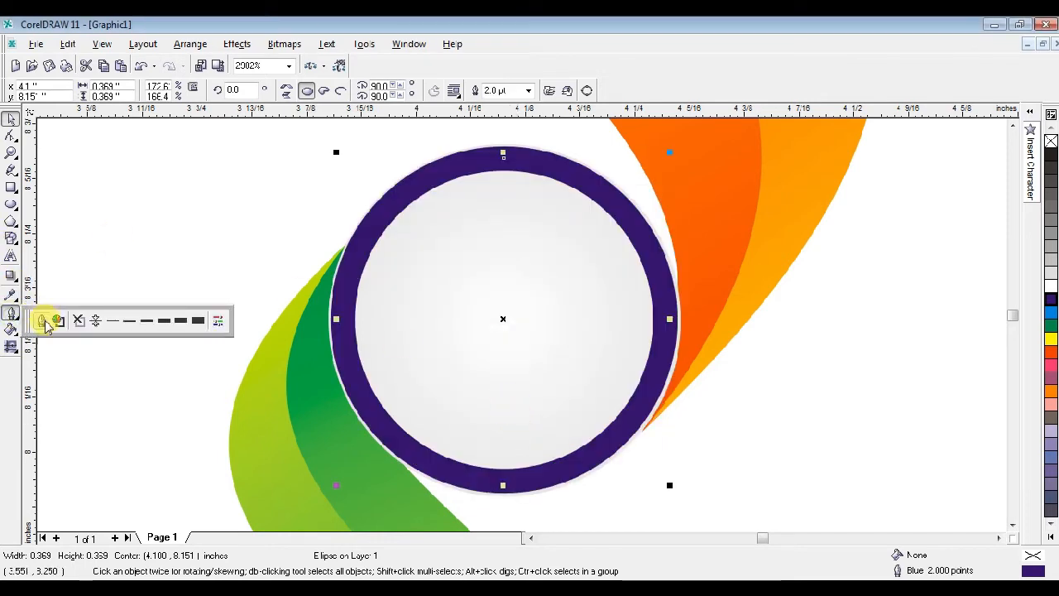
pyautogui.click(44, 321)
pyautogui.click(440, 224)
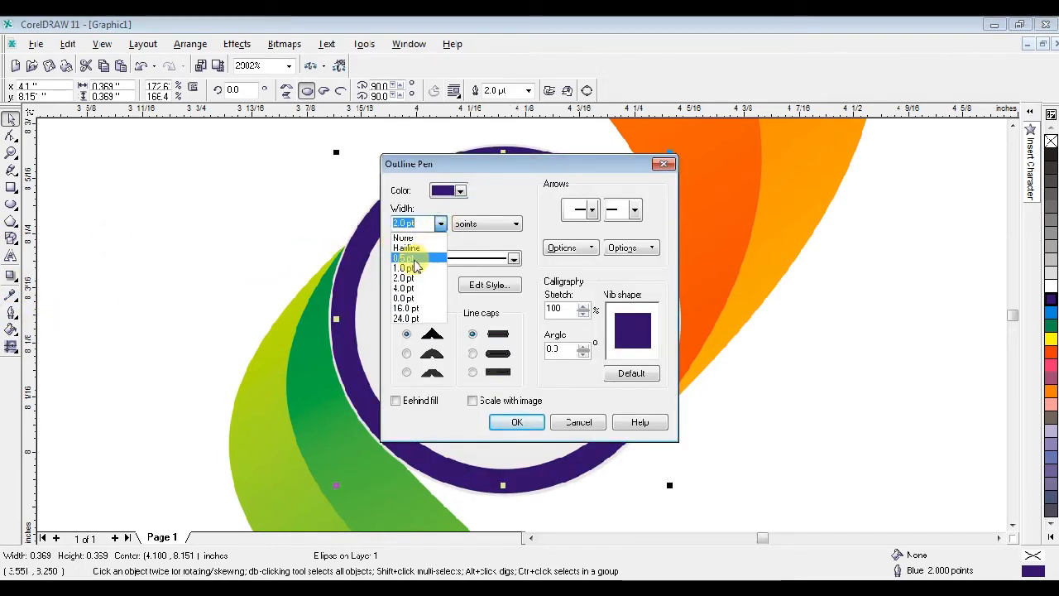
pyautogui.click(412, 268)
pyautogui.click(517, 422)
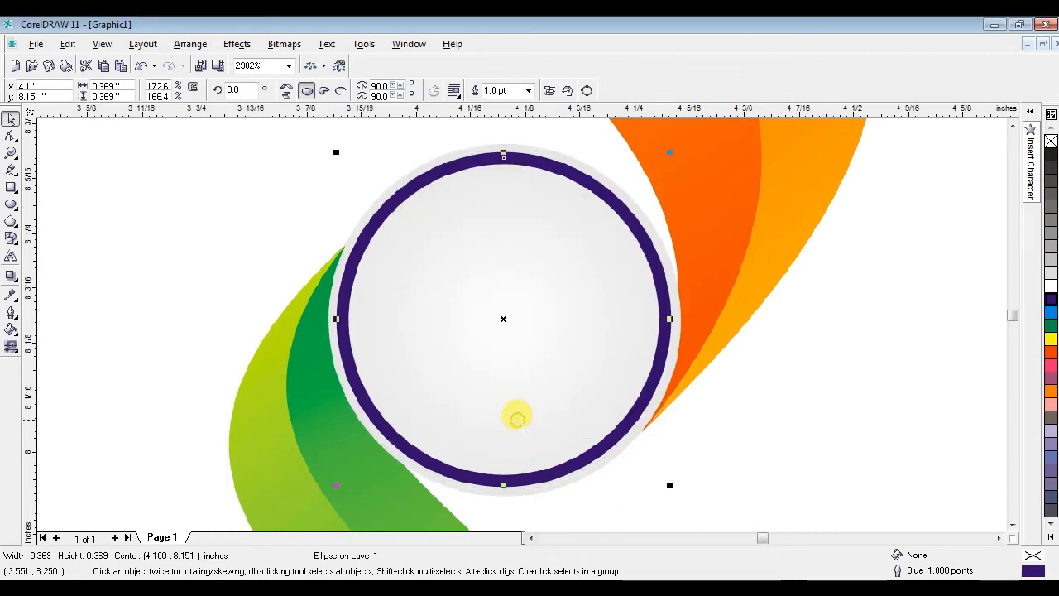
# Set the blue circle's outline width to 0.5 pt and deselect it
pyautogui.click(18, 328)
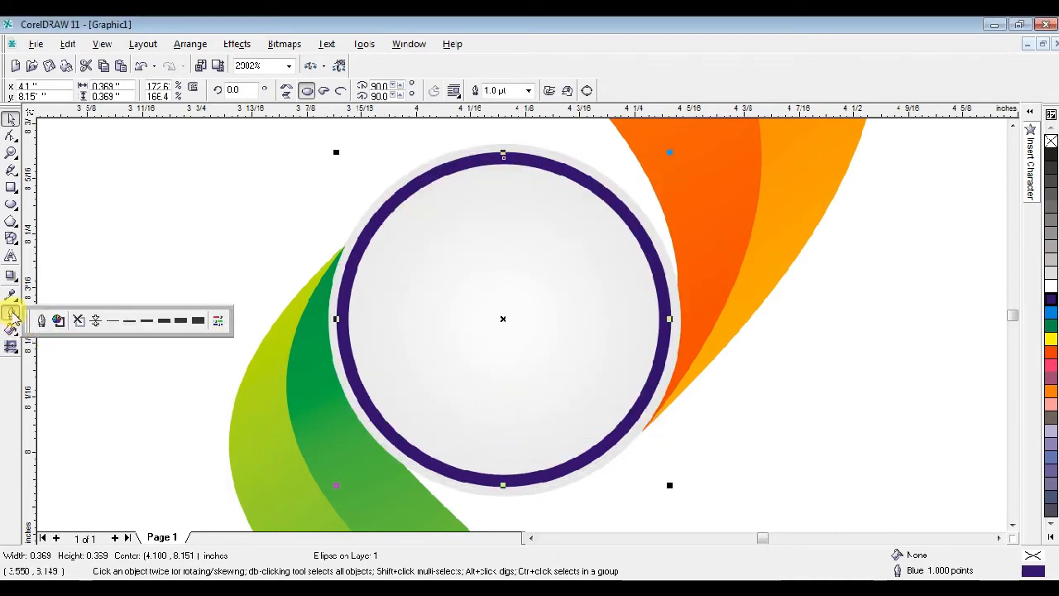
pyautogui.click(44, 320)
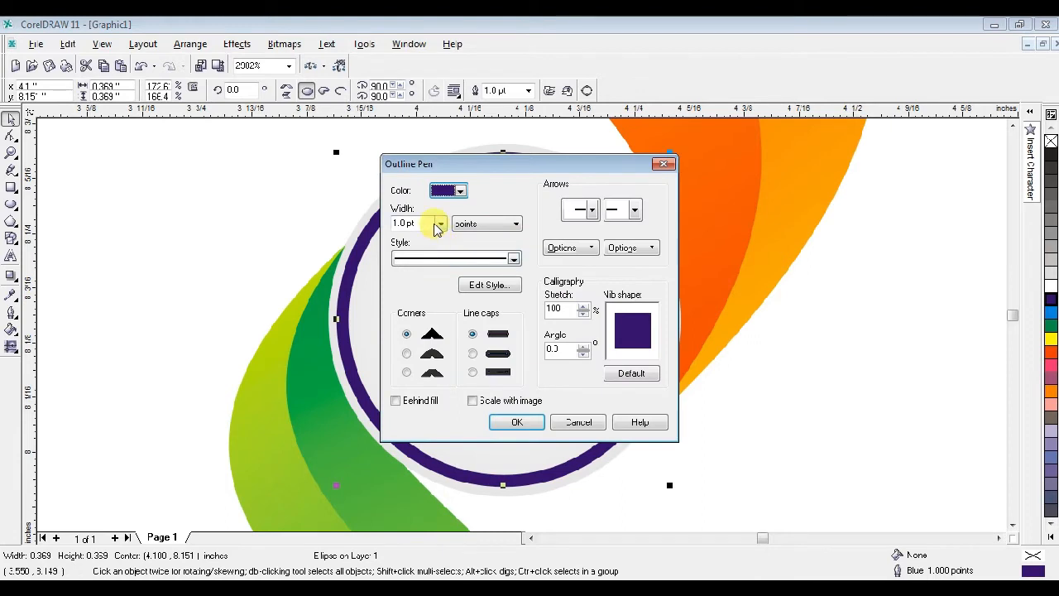
pyautogui.click(414, 222)
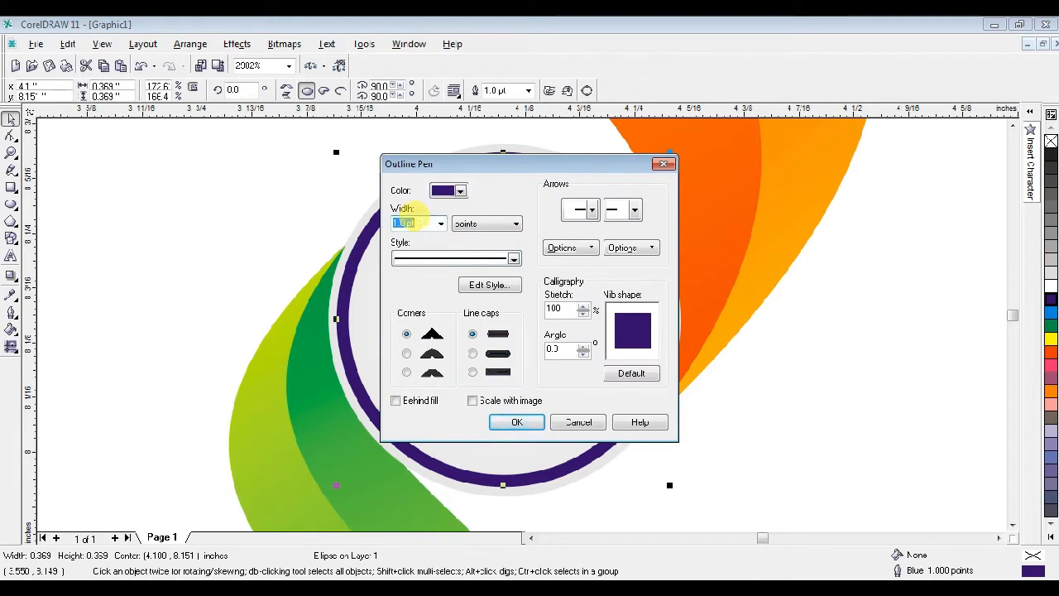
pyautogui.write('0.5')
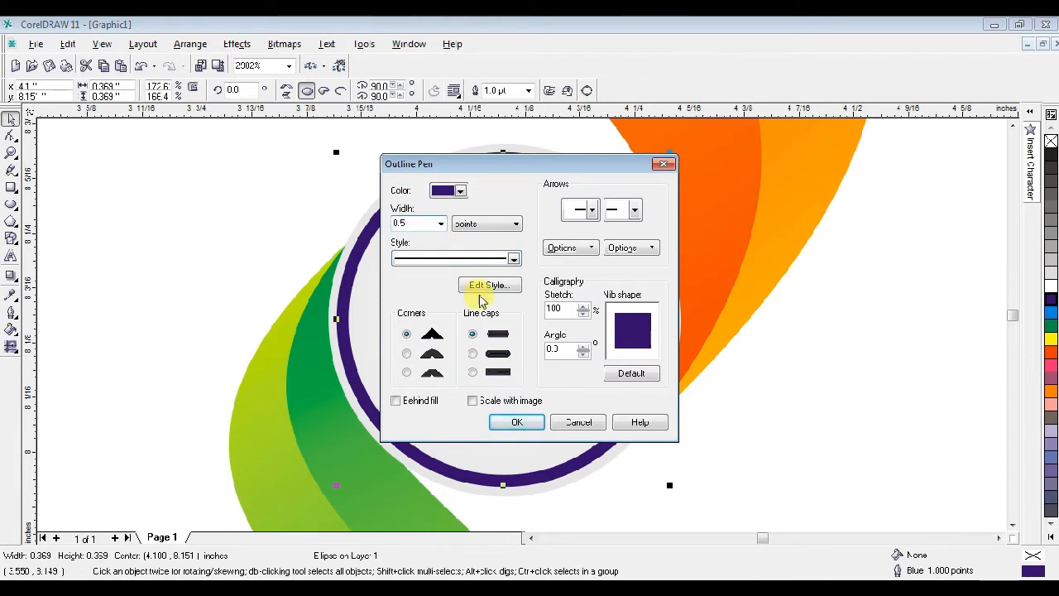
pyautogui.click(524, 423)
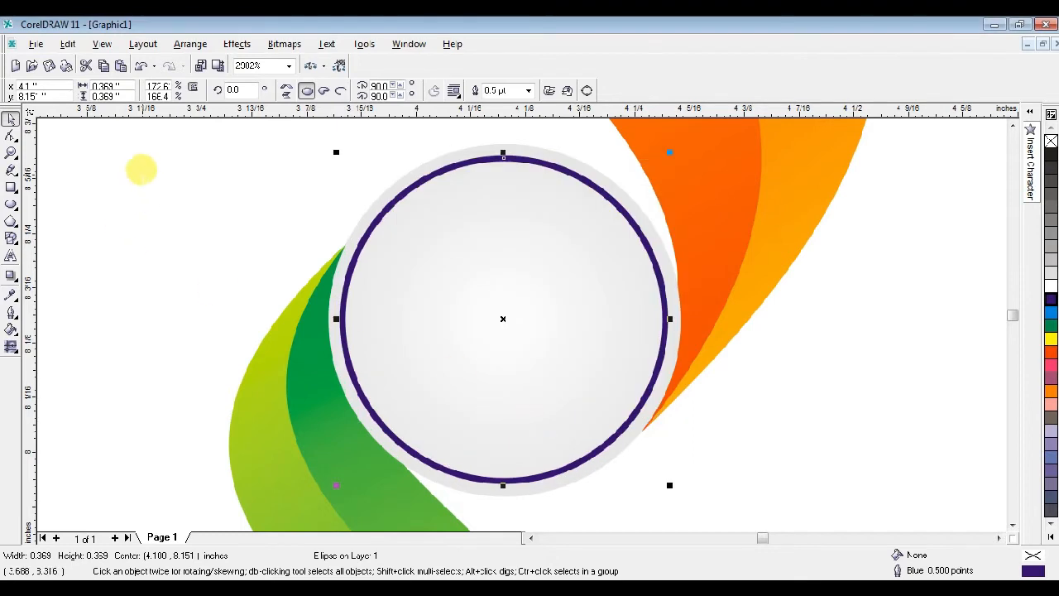
pyautogui.click(141, 169)
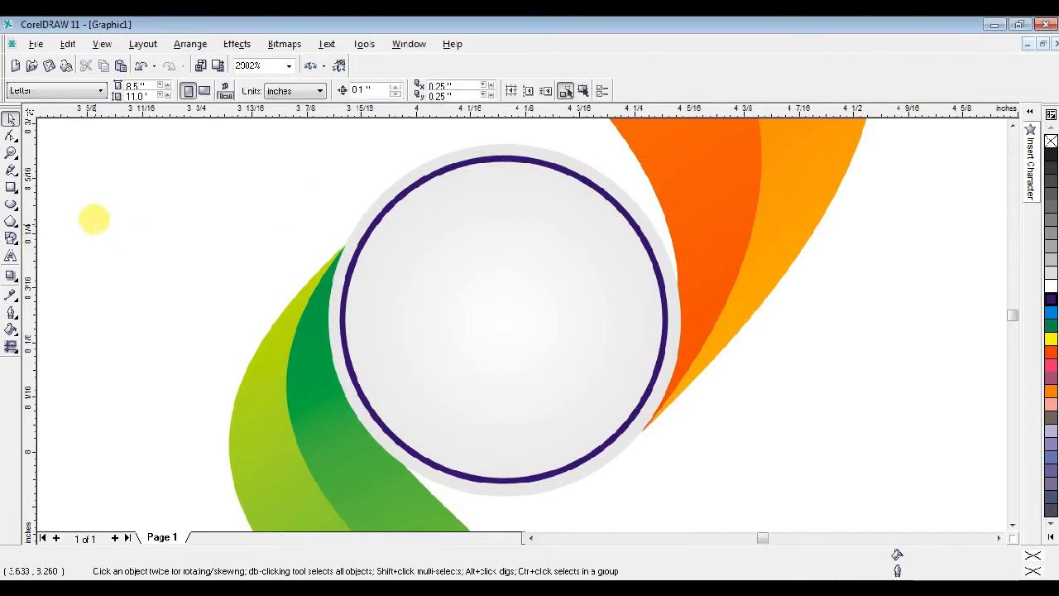
# Place a vertical and a horizontal guideline crossing at the centre of the circles
pyautogui.click(362, 242)
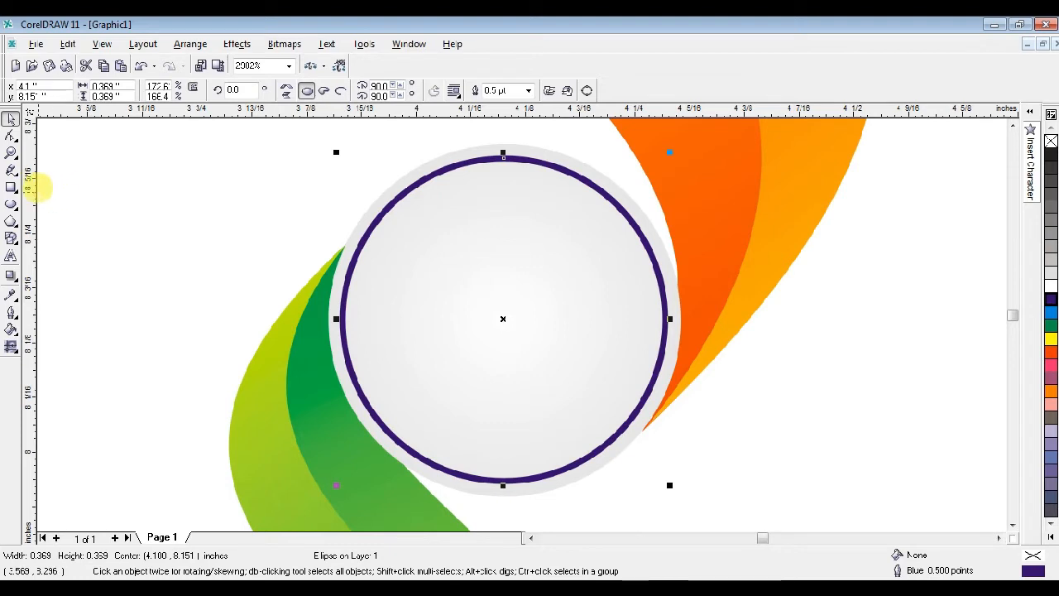
pyautogui.moveTo(35, 186); pyautogui.dragTo(505, 214)
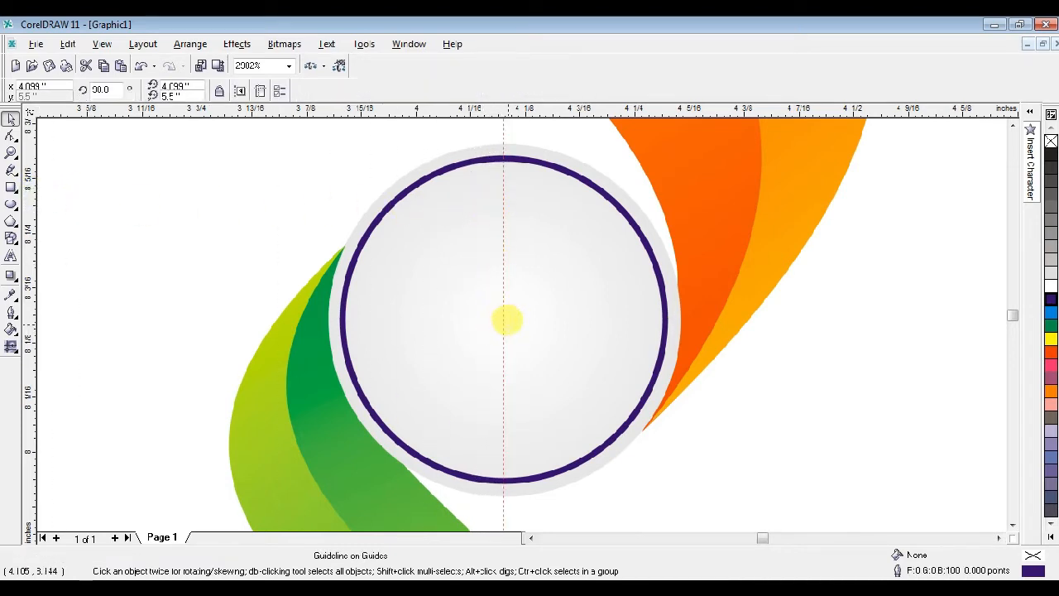
pyautogui.click(521, 309)
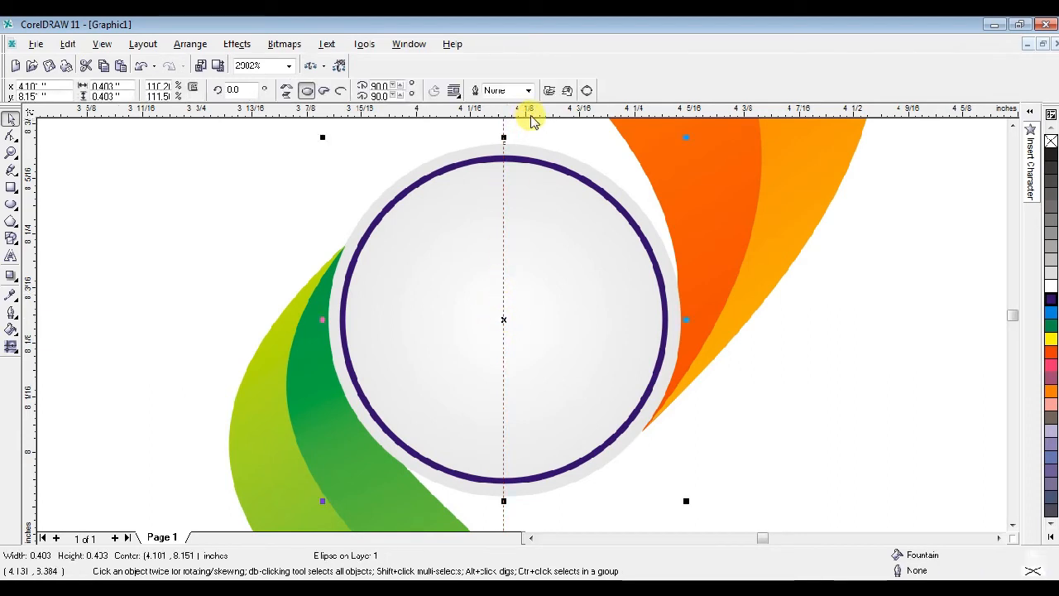
pyautogui.moveTo(531, 115); pyautogui.dragTo(526, 321)
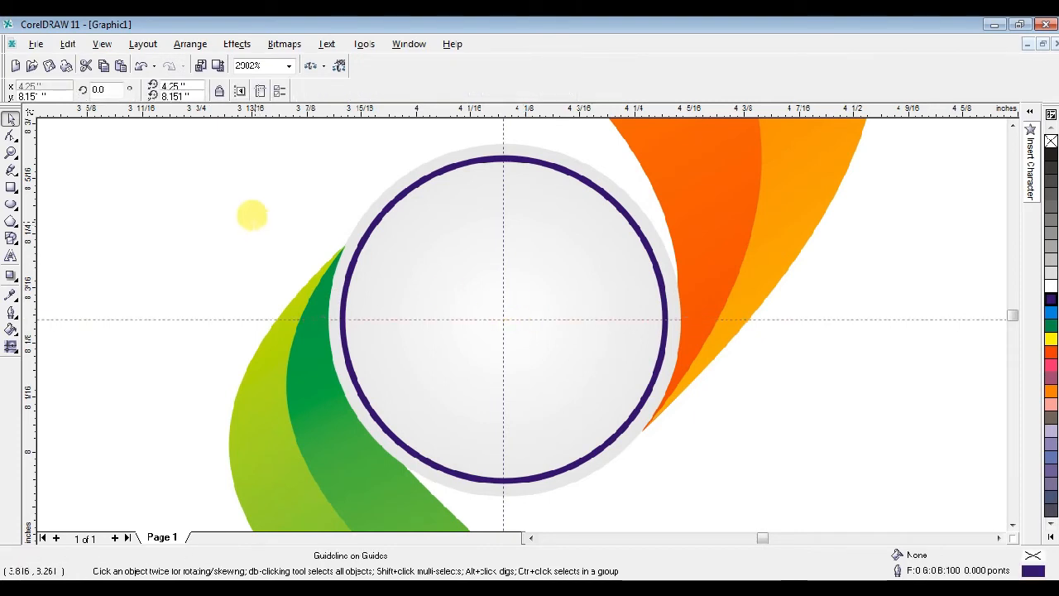
pyautogui.click(234, 196)
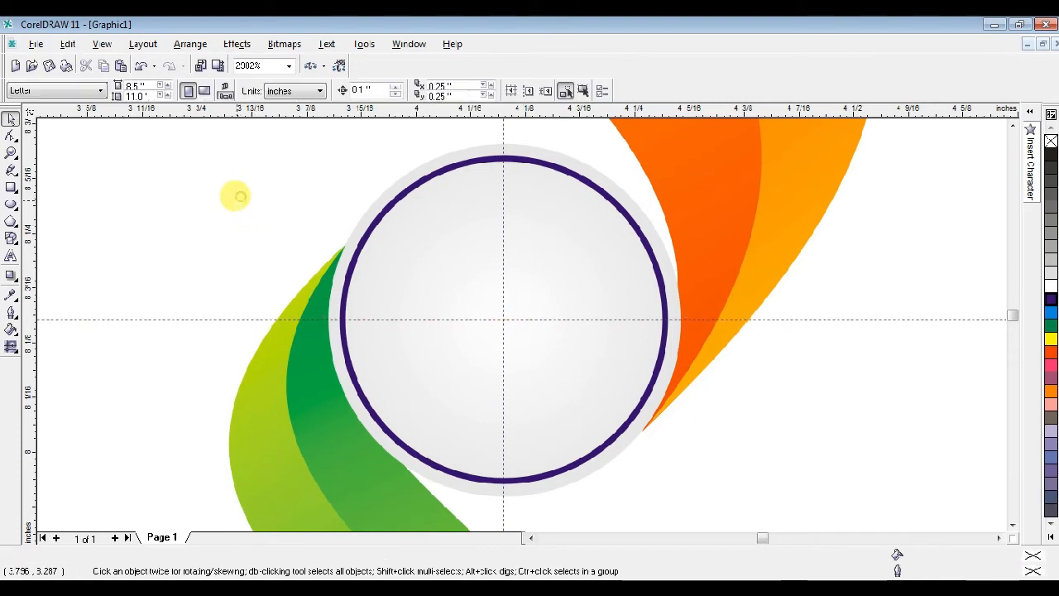
# Draw a closed four-point spoke from the blue ring's uppermost point to the guideline crossing, widening symmetrically near the centre
pyautogui.click(9, 205)
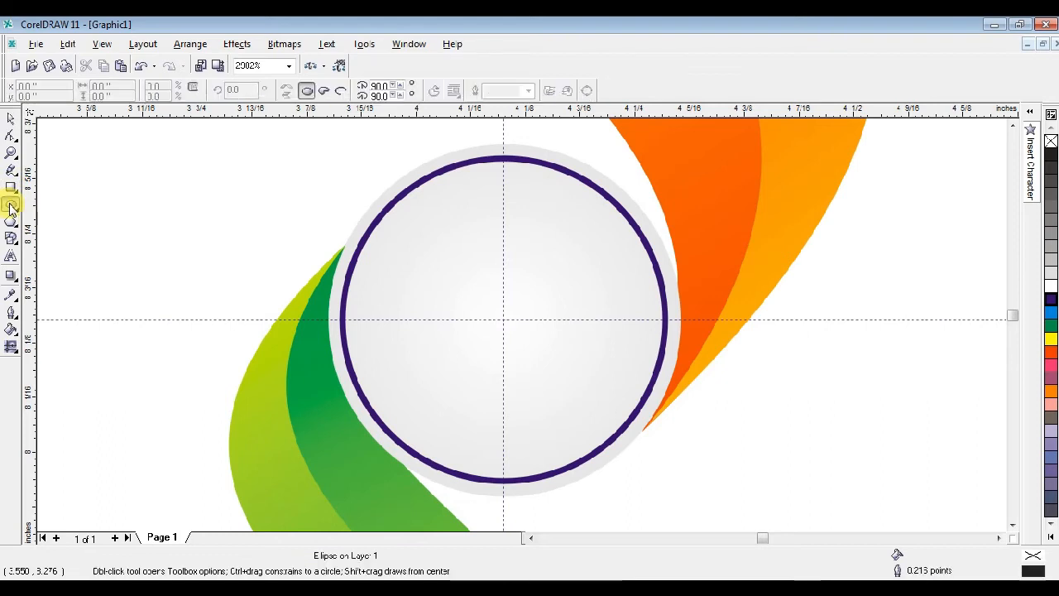
pyautogui.click(11, 170)
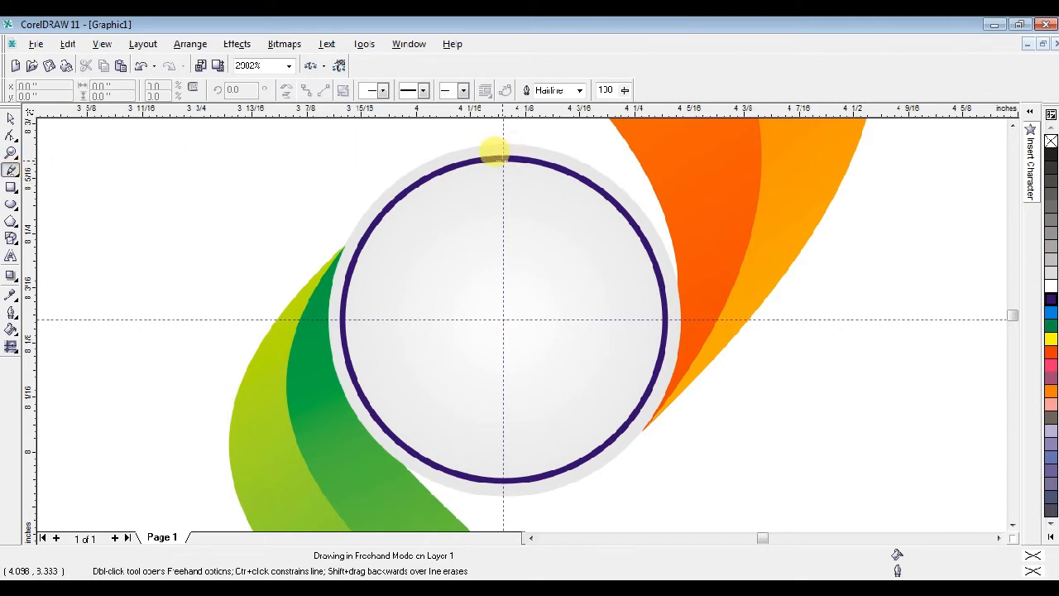
pyautogui.click(503, 159)
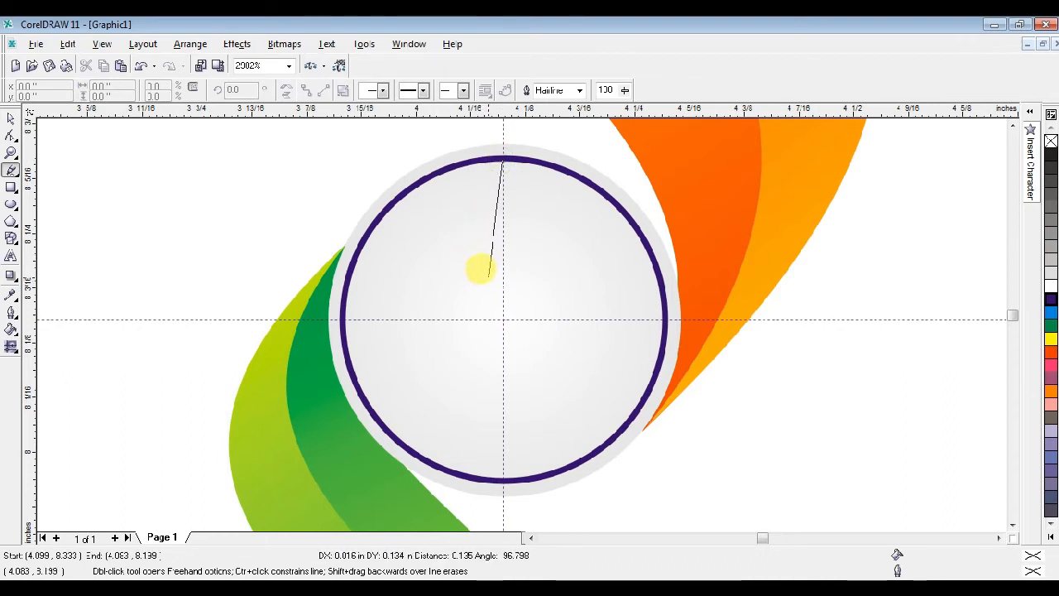
pyautogui.click(490, 275)
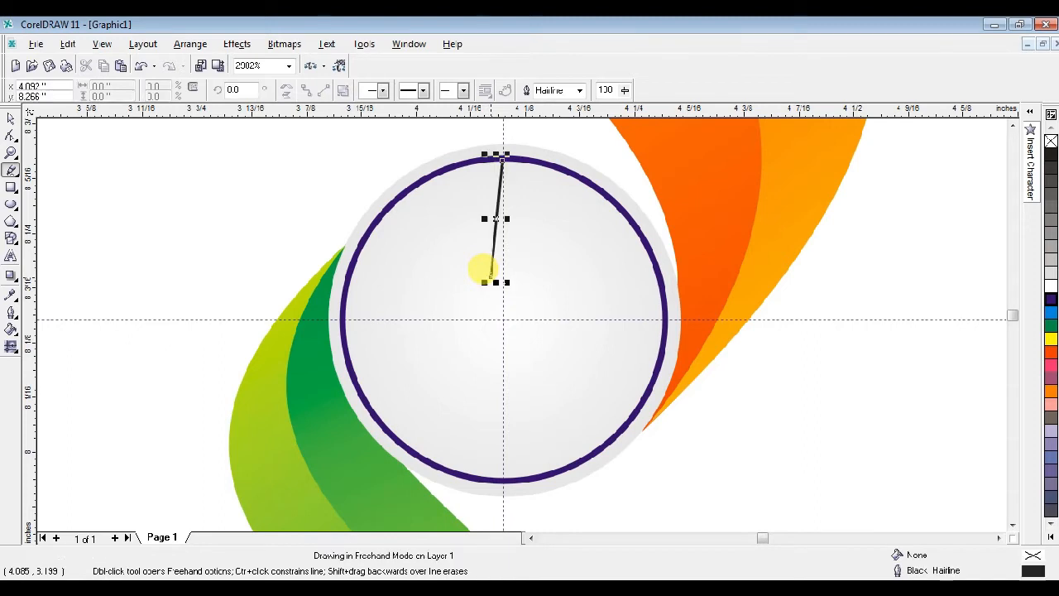
pyautogui.click(490, 276)
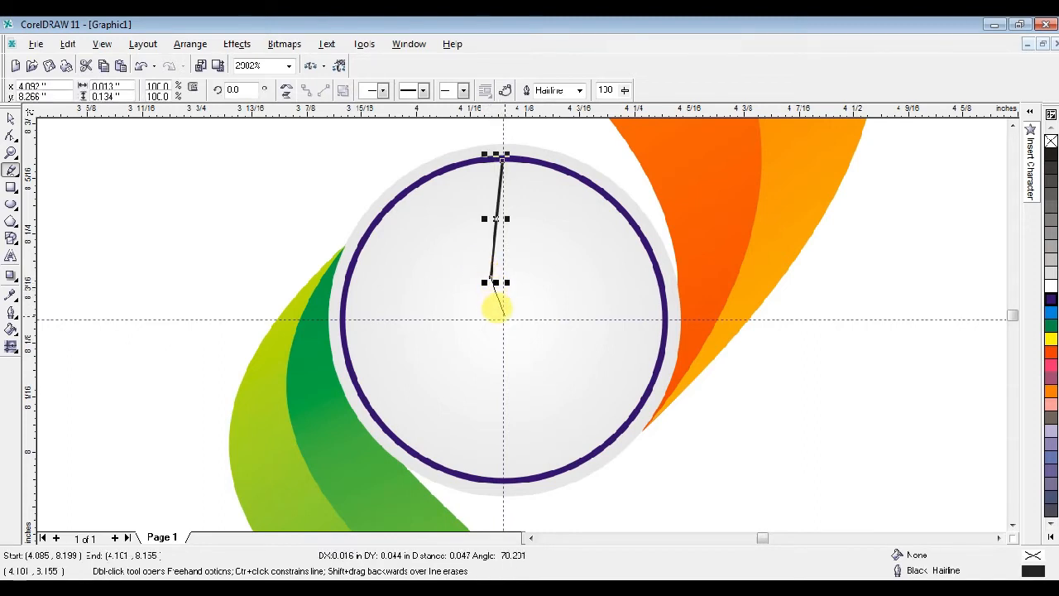
pyautogui.click(502, 318)
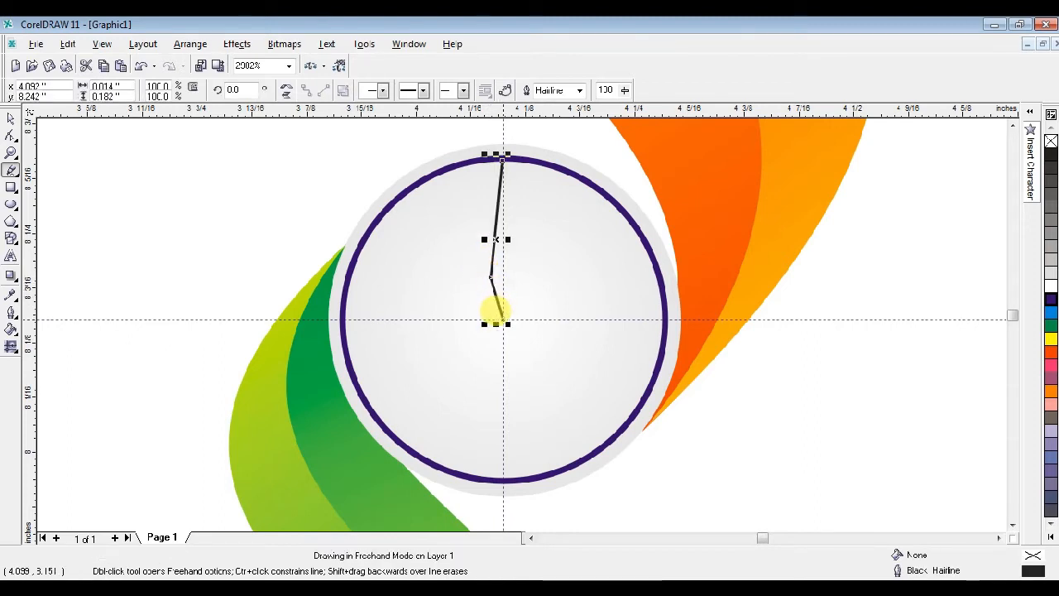
pyautogui.click(502, 318)
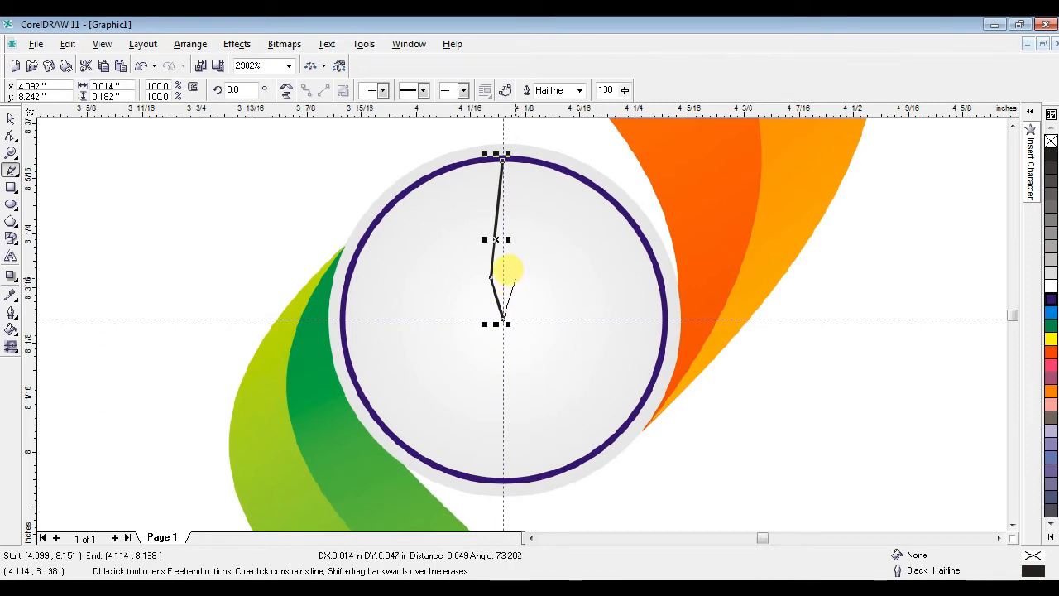
pyautogui.click(515, 278)
pyautogui.click(515, 279)
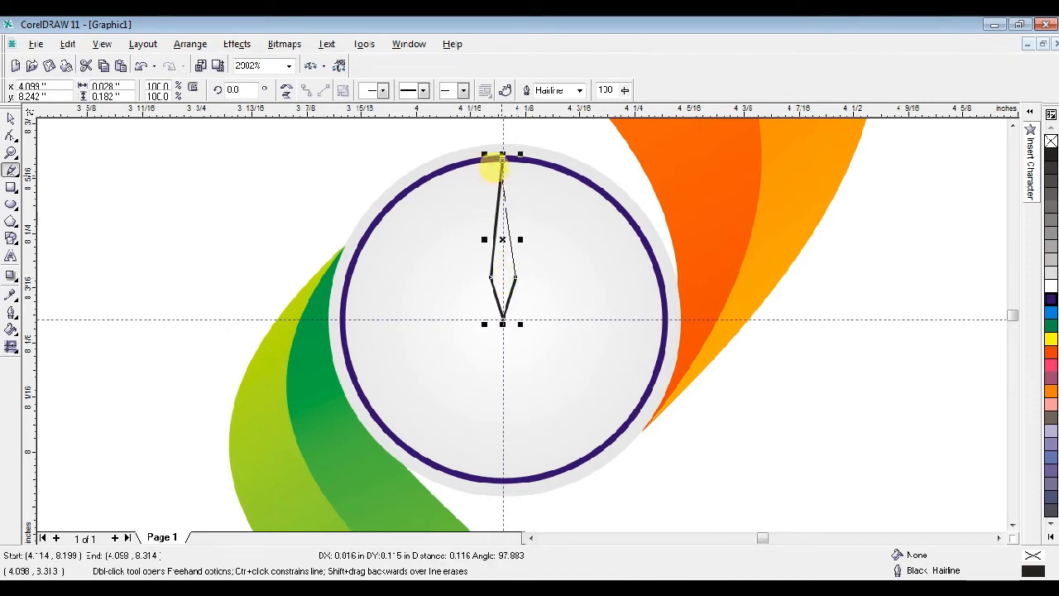
pyautogui.click(501, 154)
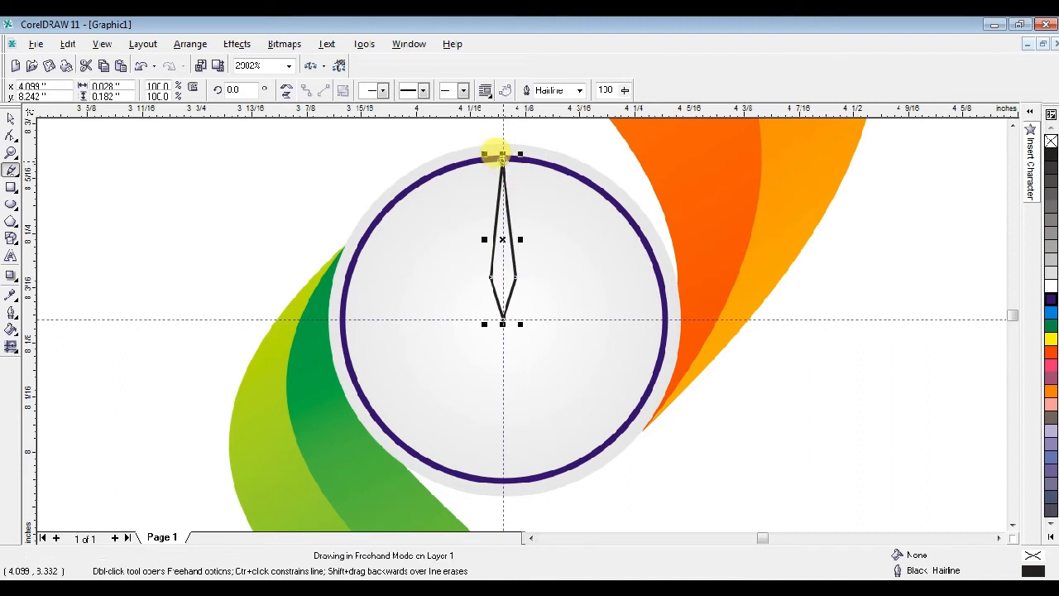
# Give the spoke a blue fill and blue outline, and narrow it to about 0.019 inches, centred on the vertical guideline
pyautogui.click(1050, 300)
pyautogui.rightClick(1051, 300)
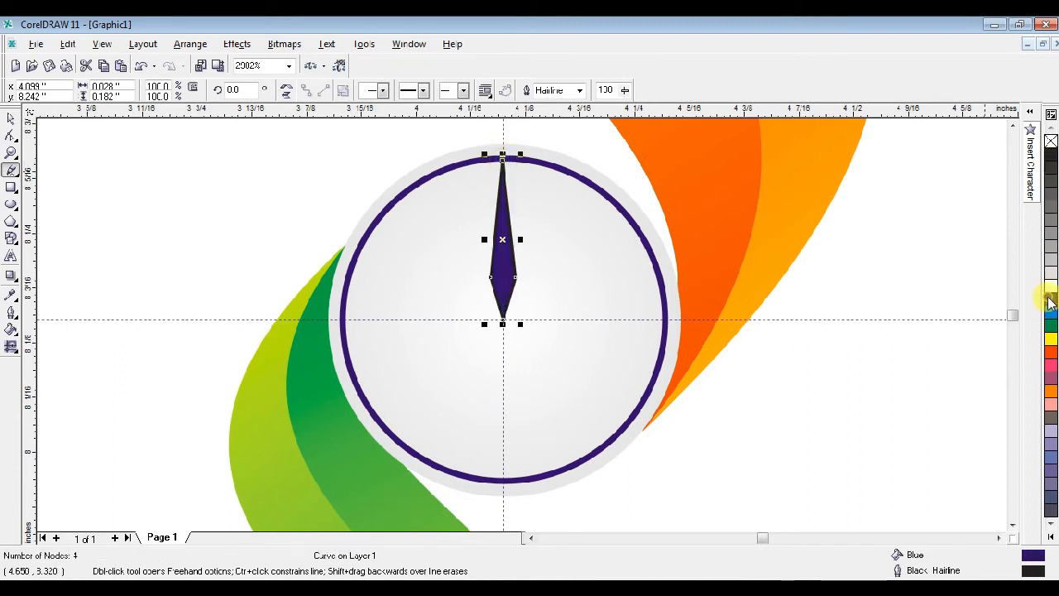
pyautogui.click(11, 120)
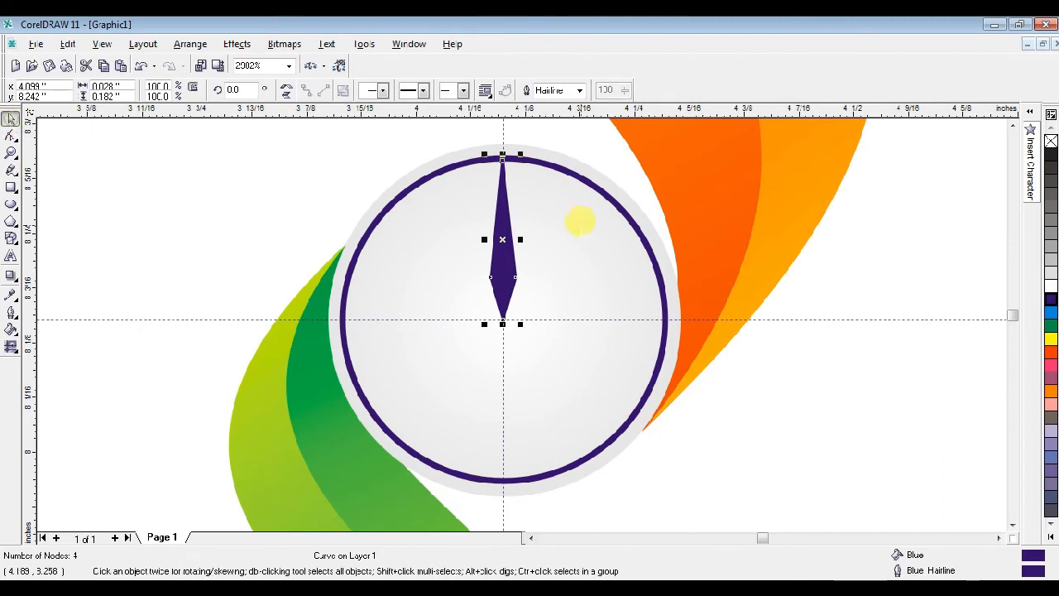
pyautogui.moveTo(507, 225); pyautogui.dragTo(478, 229)
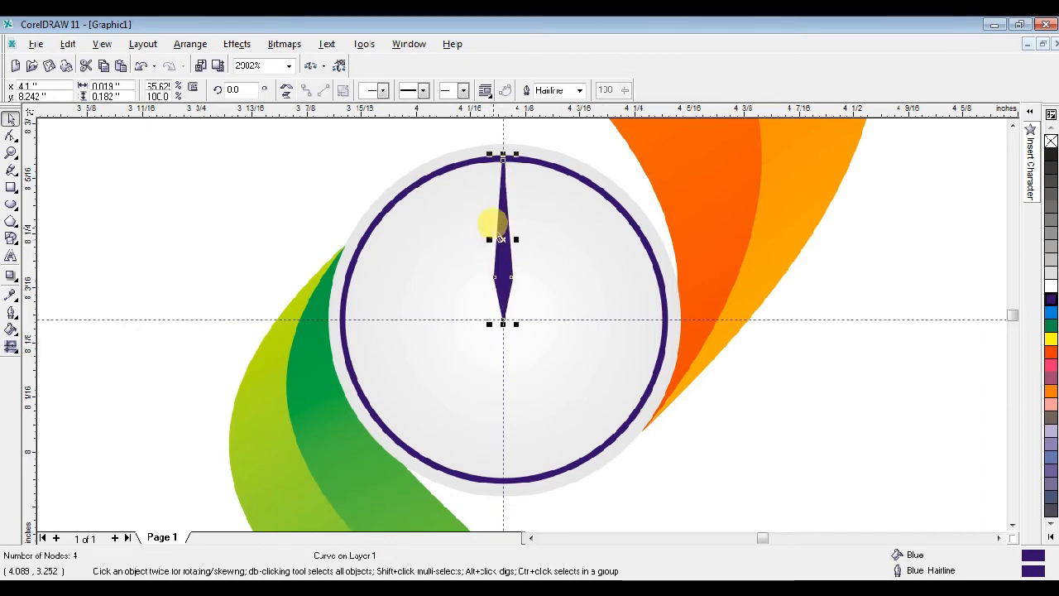
# Move the spoke's rotation centre to the guideline crossing and make rotated copies pointing down, right and left
pyautogui.click(504, 240)
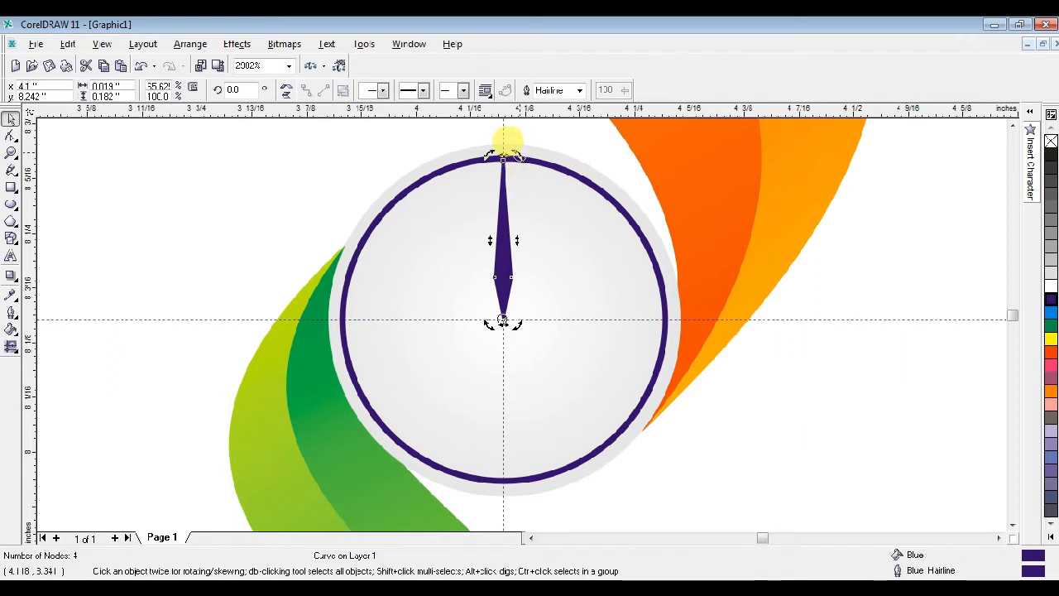
pyautogui.moveTo(507, 141); pyautogui.dragTo(484, 389)
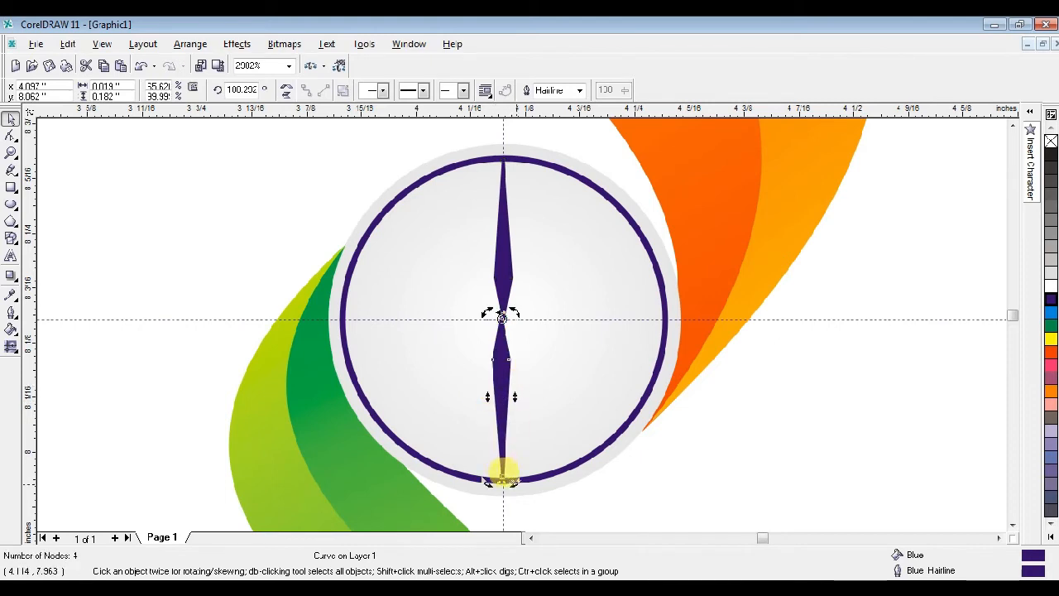
pyautogui.moveTo(503, 474); pyautogui.dragTo(377, 320)
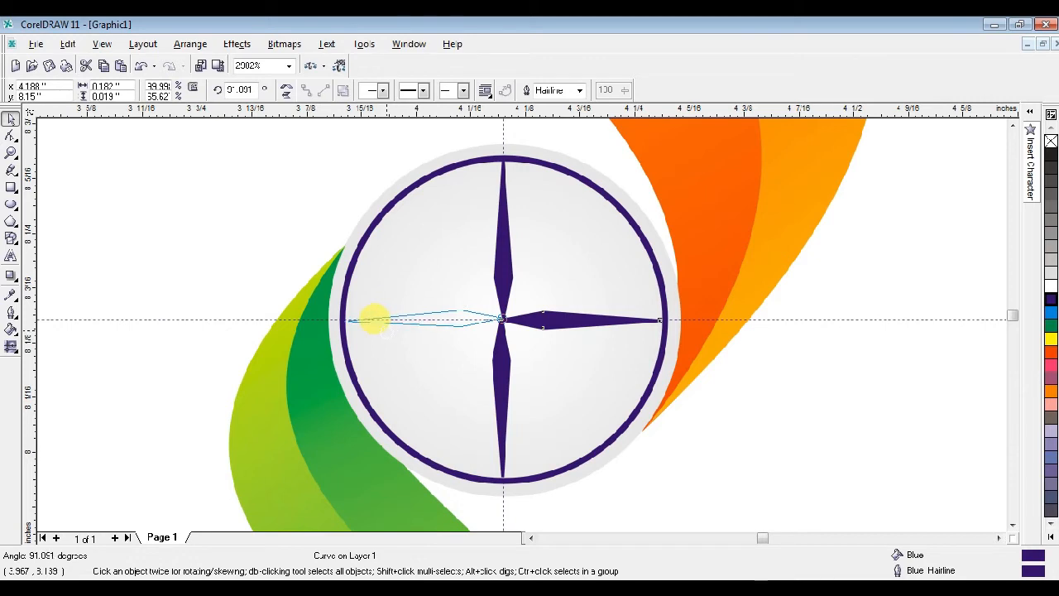
pyautogui.moveTo(383, 329); pyautogui.dragTo(378, 324)
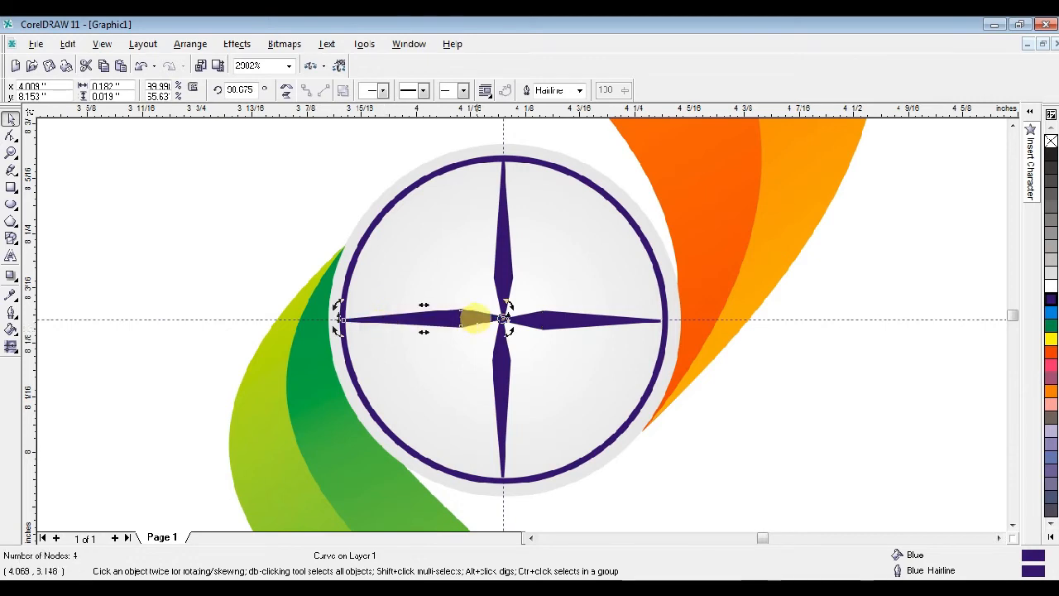
# Select all four spokes and add two rotated copies of the set around the circle's centre, making twelve evenly spaced spokes
pyautogui.keyDown('shift'); pyautogui.click(501, 282); pyautogui.keyUp('shift')
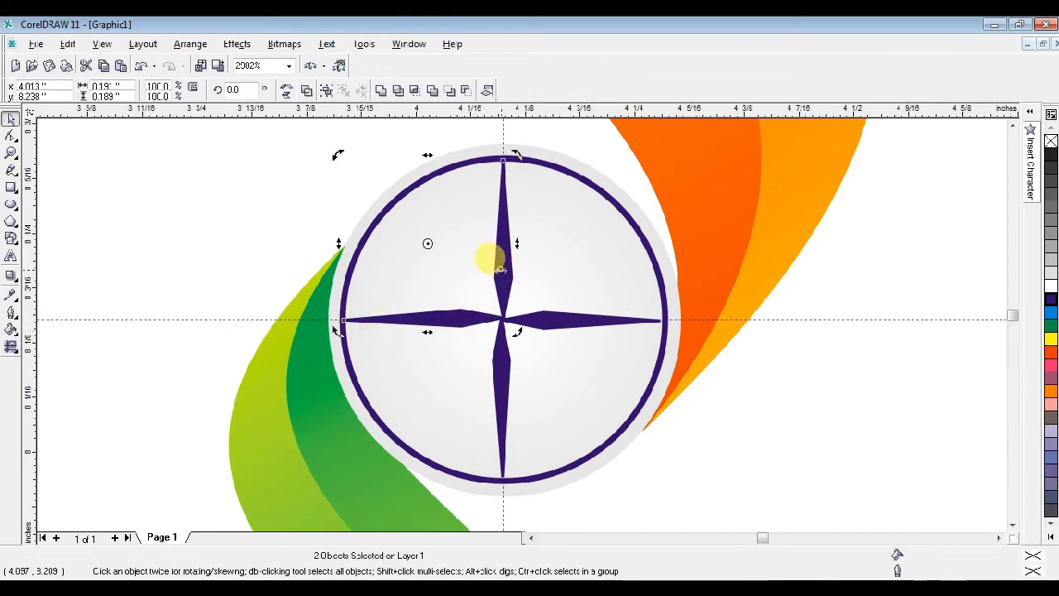
pyautogui.click(567, 320)
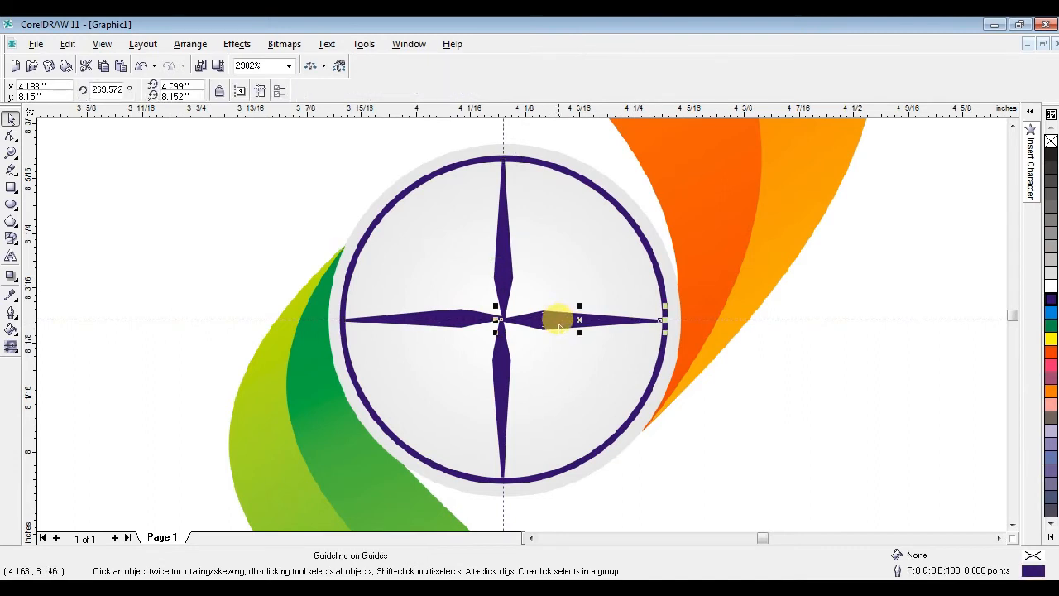
pyautogui.click(553, 319)
pyautogui.keyDown('shift'); pyautogui.click(505, 280); pyautogui.keyUp('shift')
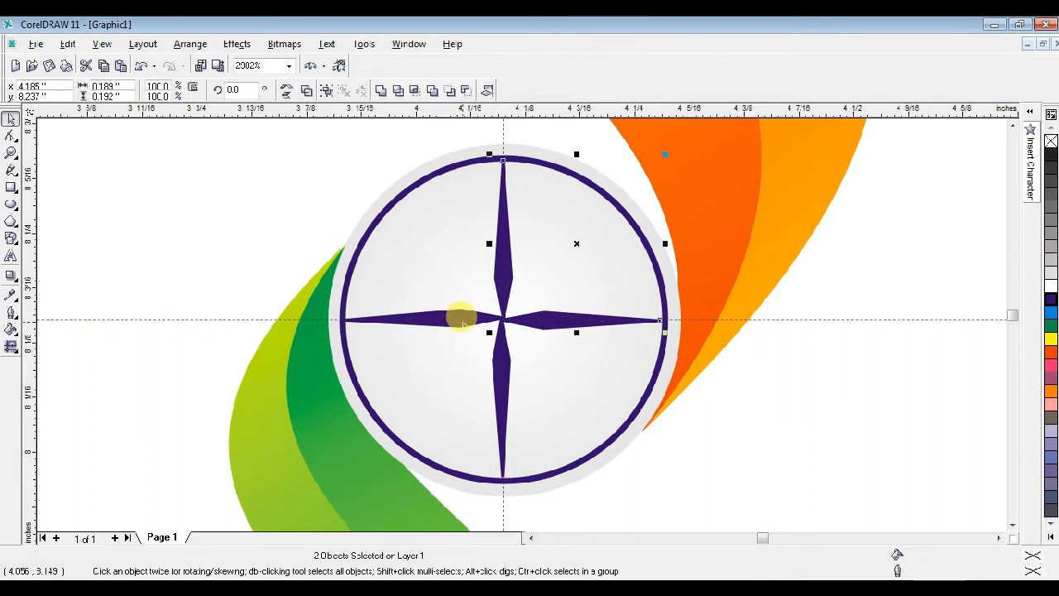
pyautogui.keyDown('shift'); pyautogui.click(458, 324); pyautogui.keyUp('shift')
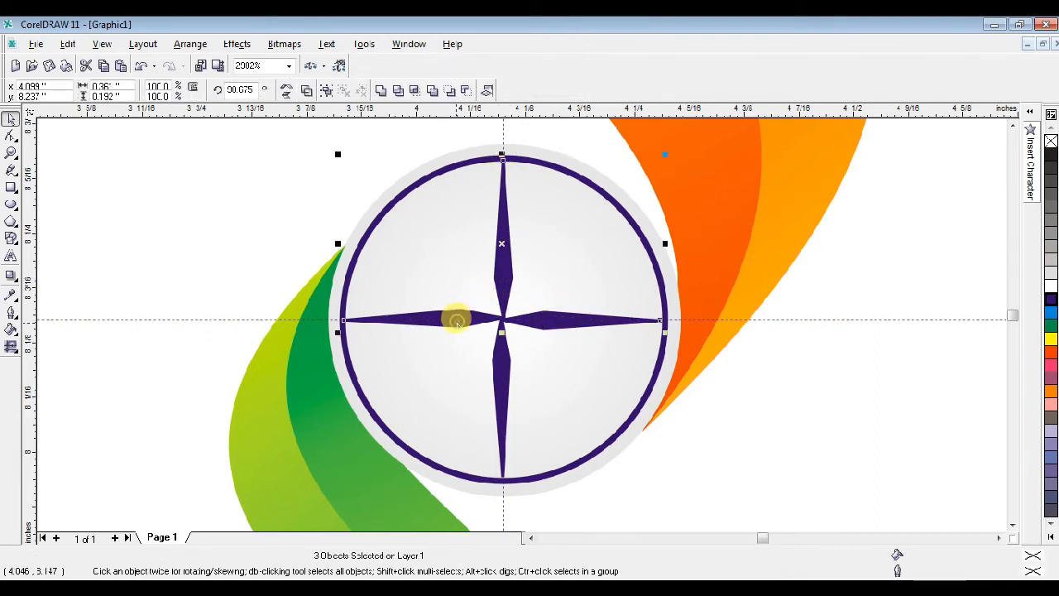
pyautogui.keyDown('shift'); pyautogui.click(497, 368); pyautogui.keyUp('shift')
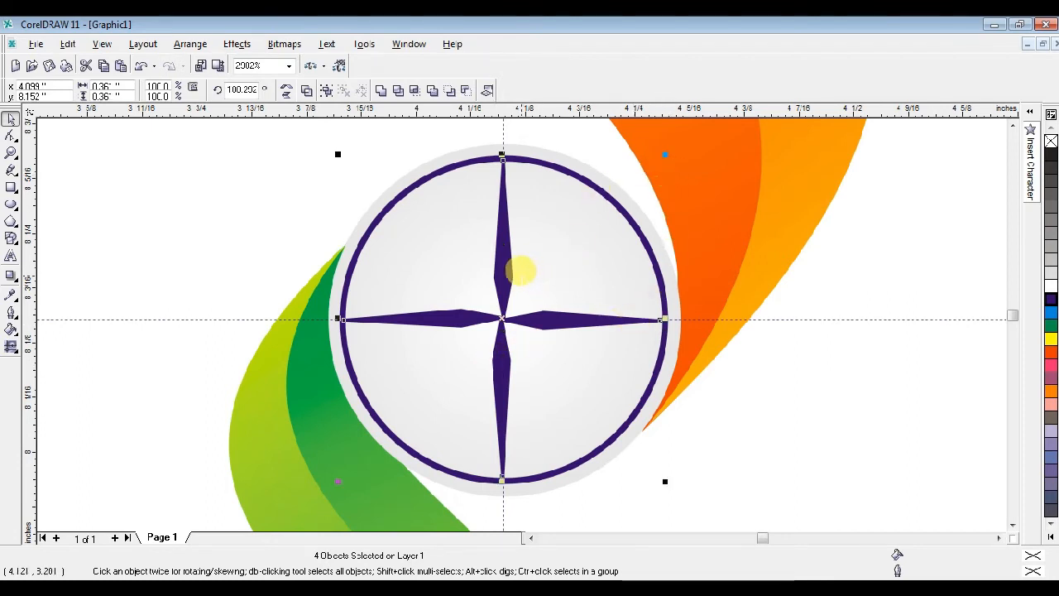
pyautogui.click(501, 318)
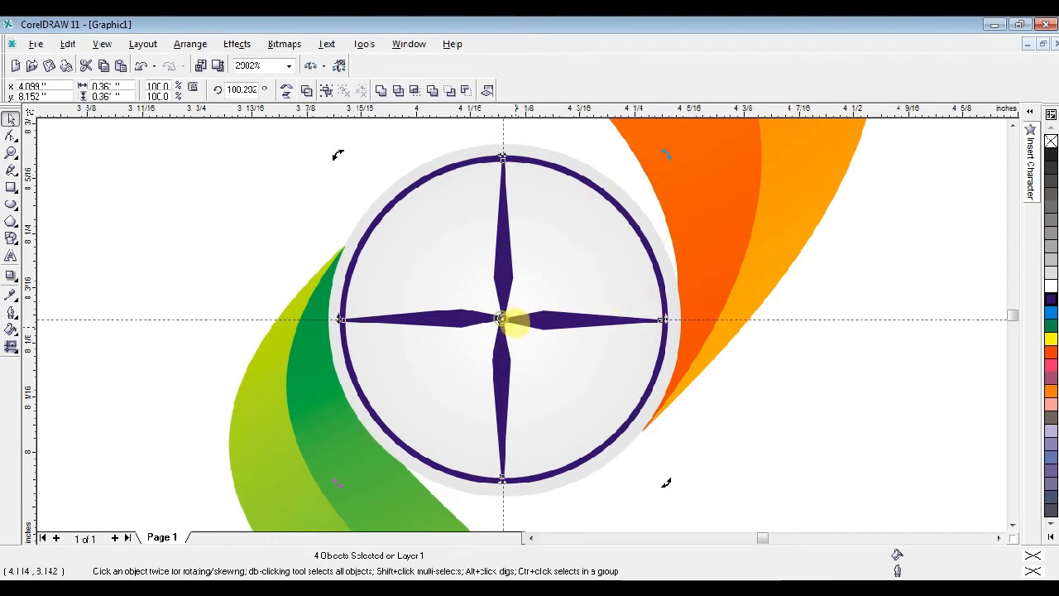
pyautogui.moveTo(660, 178); pyautogui.dragTo(702, 262)
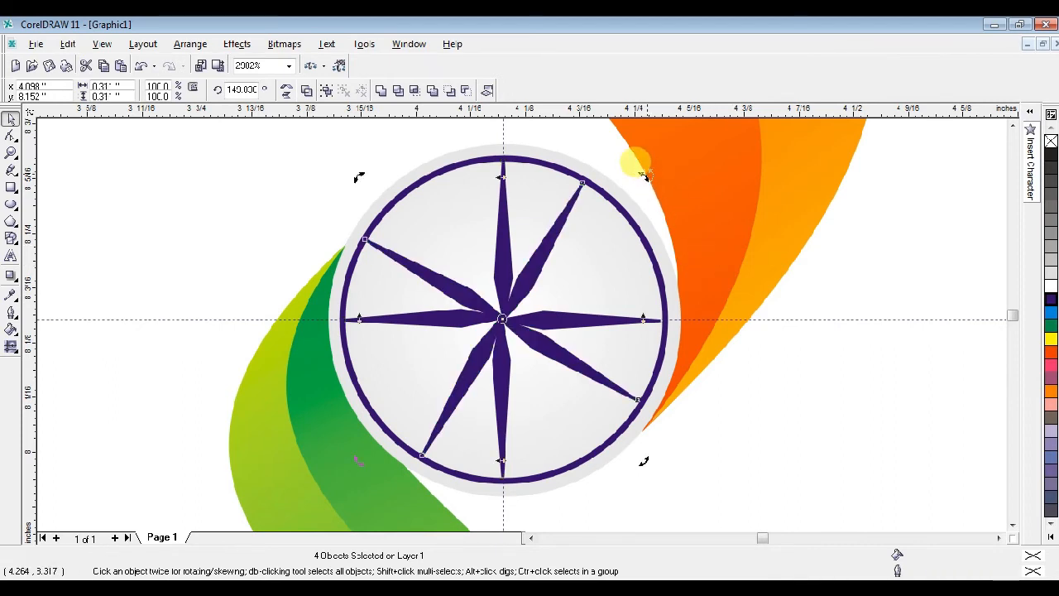
pyautogui.moveTo(642, 171); pyautogui.dragTo(700, 268)
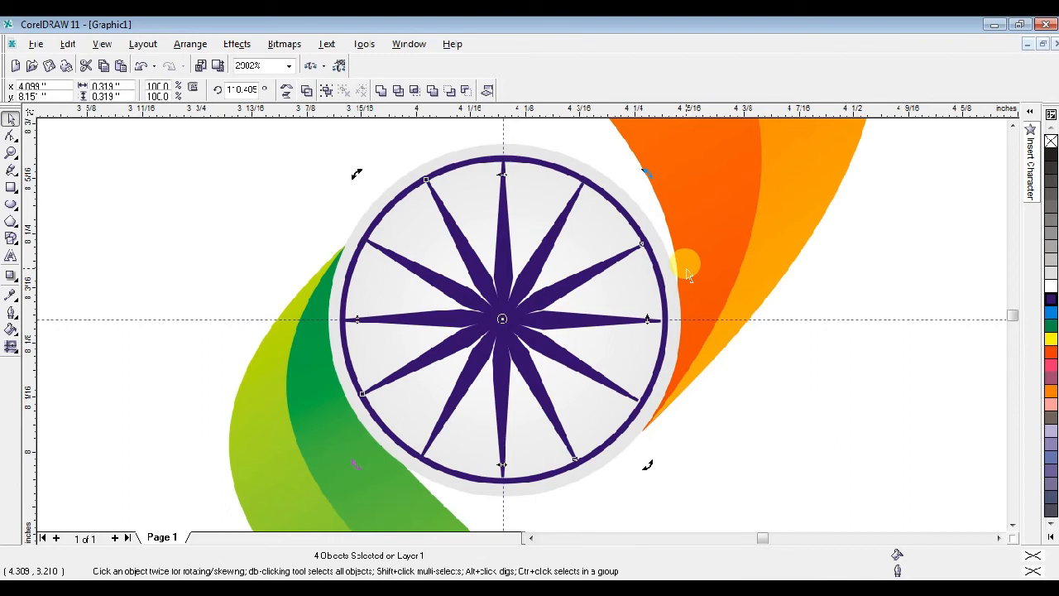
# Add three more rotated copies of the four-spoke set in the remaining gaps to complete the 24-spoke wheel
pyautogui.moveTo(643, 172); pyautogui.dragTo(623, 201)
pyautogui.moveTo(576, 148); pyautogui.dragTo(552, 135)
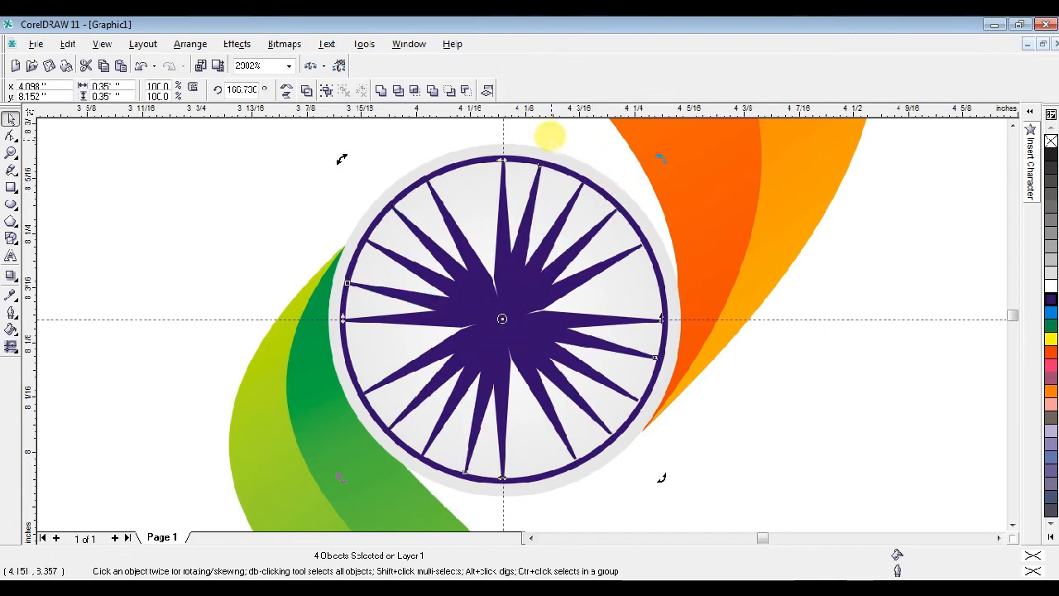
pyautogui.moveTo(661, 157); pyautogui.dragTo(732, 390)
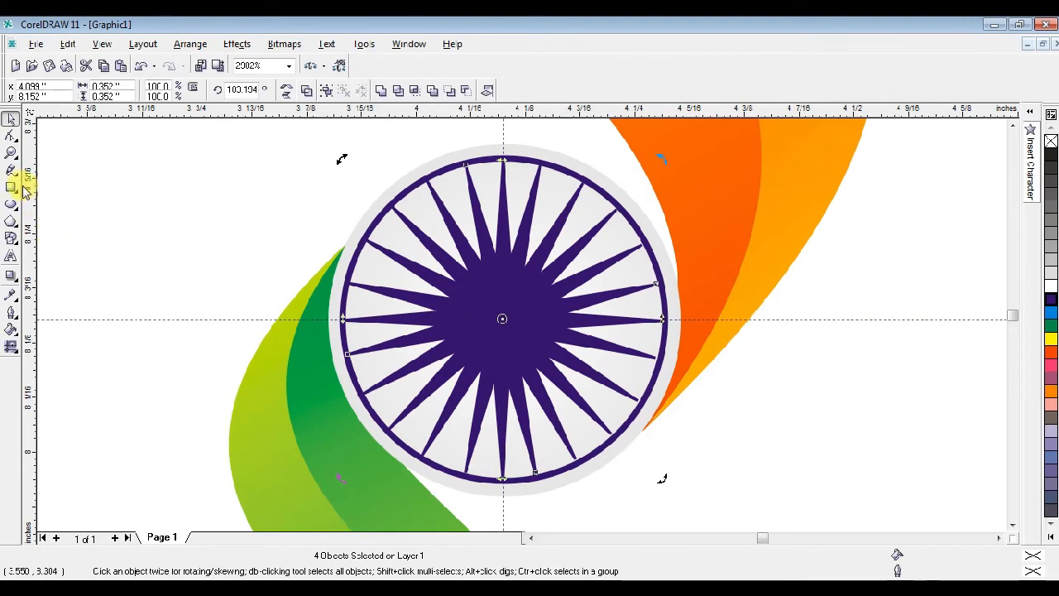
pyautogui.click(11, 153)
pyautogui.rightClick(324, 224)
pyautogui.rightClick(333, 233)
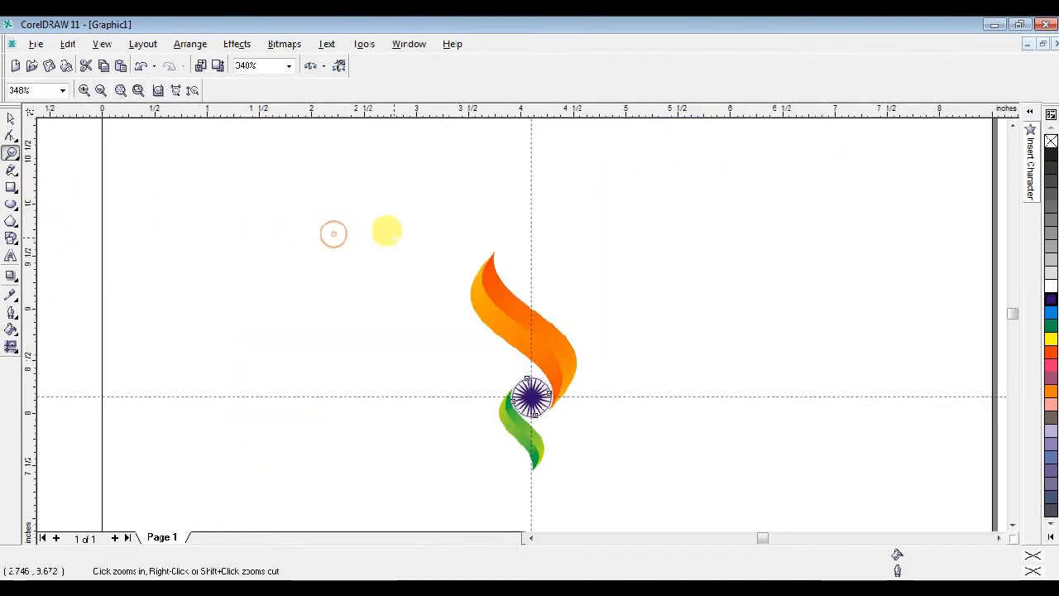
pyautogui.moveTo(497, 361); pyautogui.dragTo(589, 490)
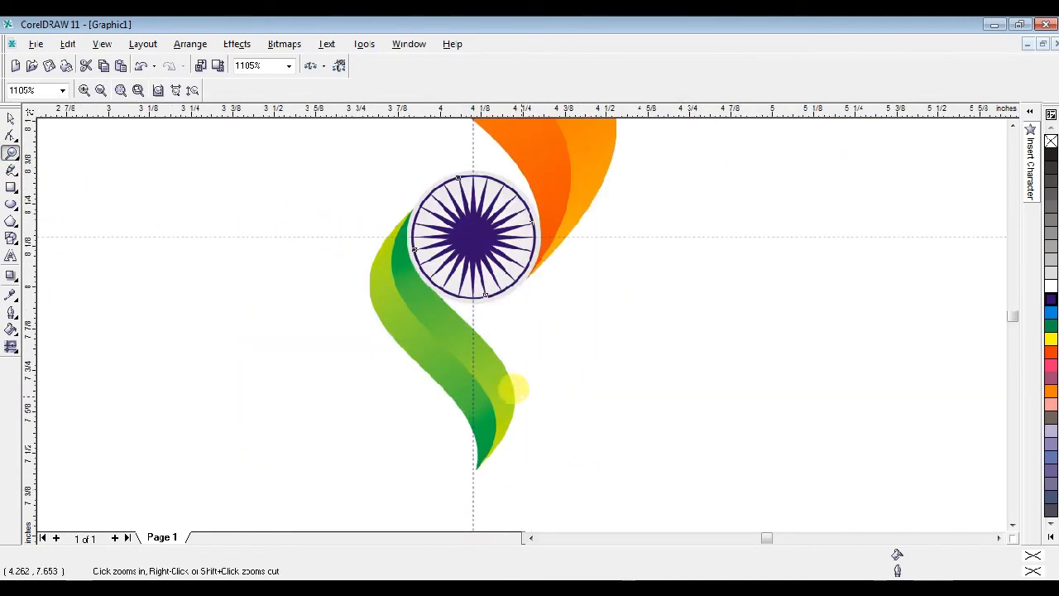
pyautogui.click(50, 67)
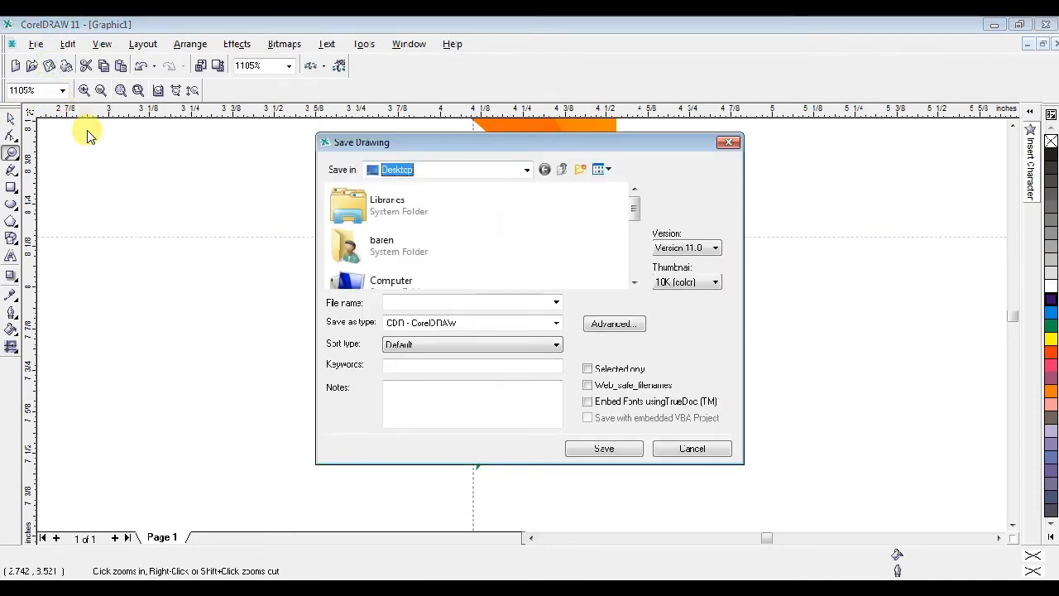
pyautogui.click(679, 450)
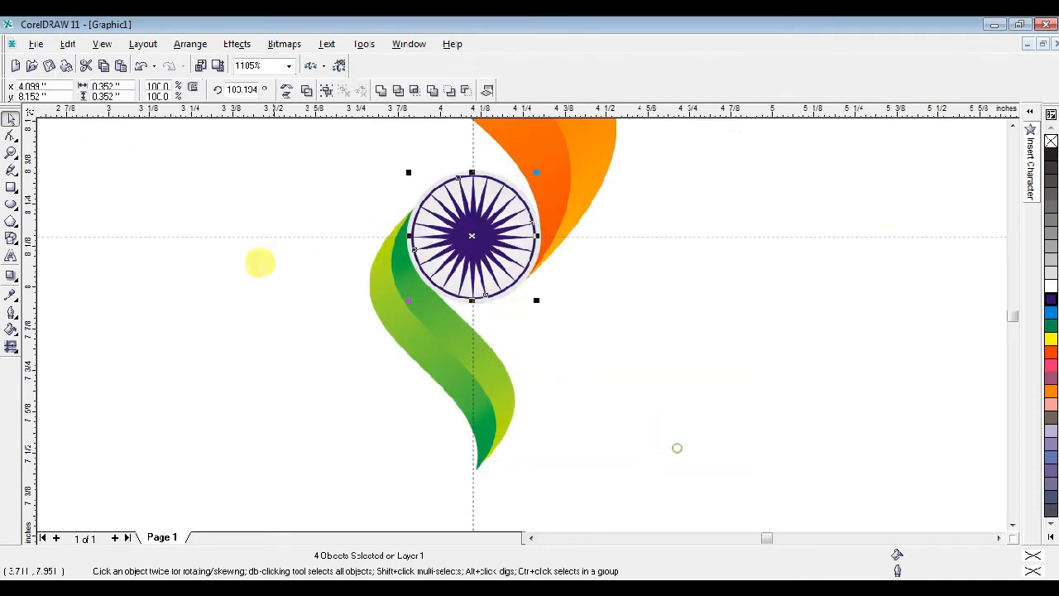
# Deselect the spokes and delete both the horizontal and the vertical guideline
pyautogui.click(11, 152)
pyautogui.rightClick(338, 231)
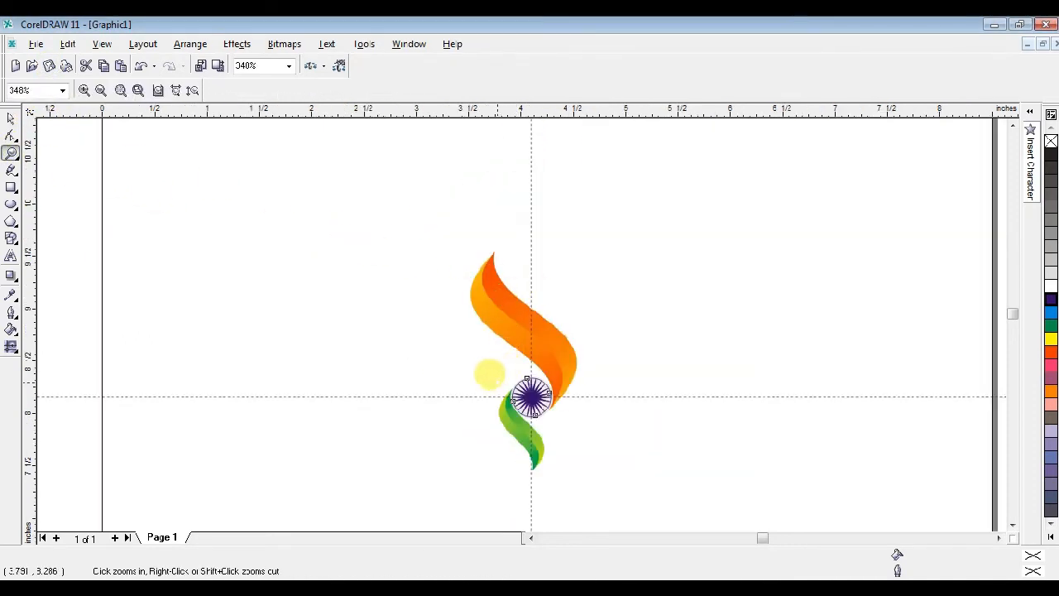
pyautogui.moveTo(445, 256); pyautogui.dragTo(595, 489)
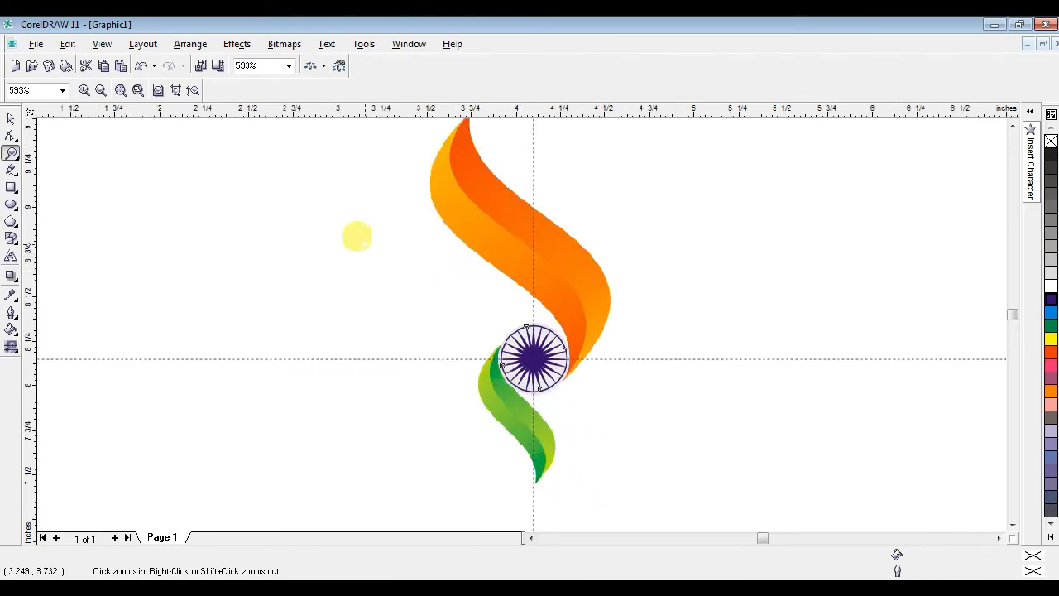
pyautogui.click(11, 118)
pyautogui.click(248, 236)
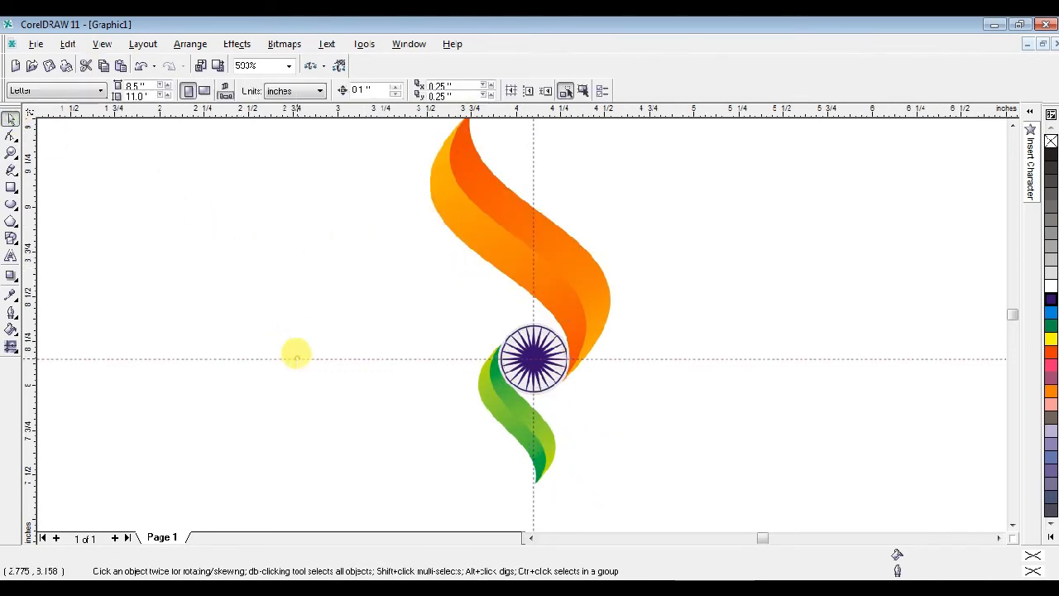
pyautogui.click(303, 358)
pyautogui.press('Delete')
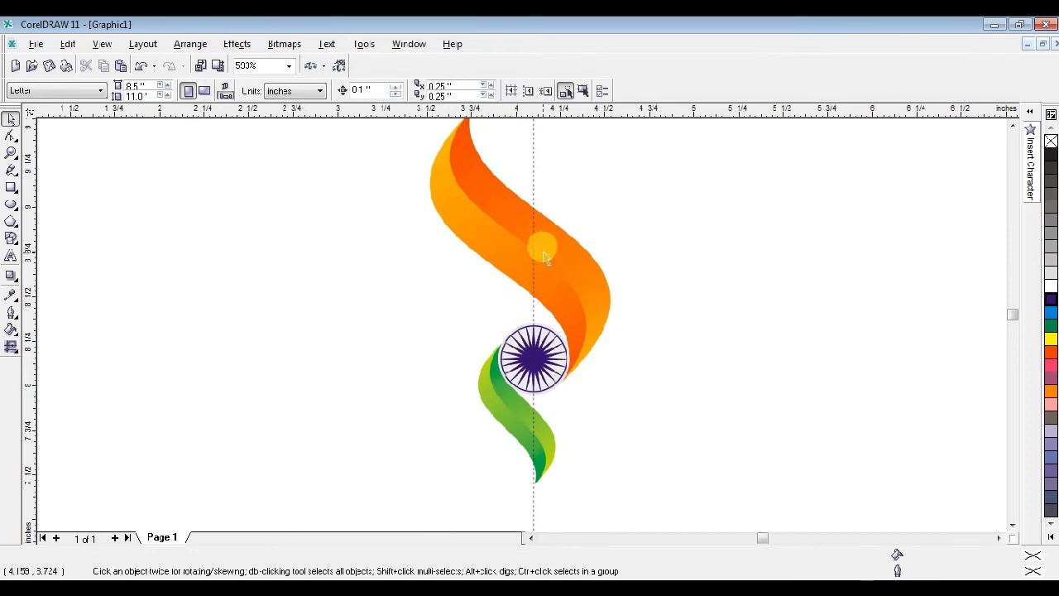
pyautogui.click(534, 175)
pyautogui.press('Delete')
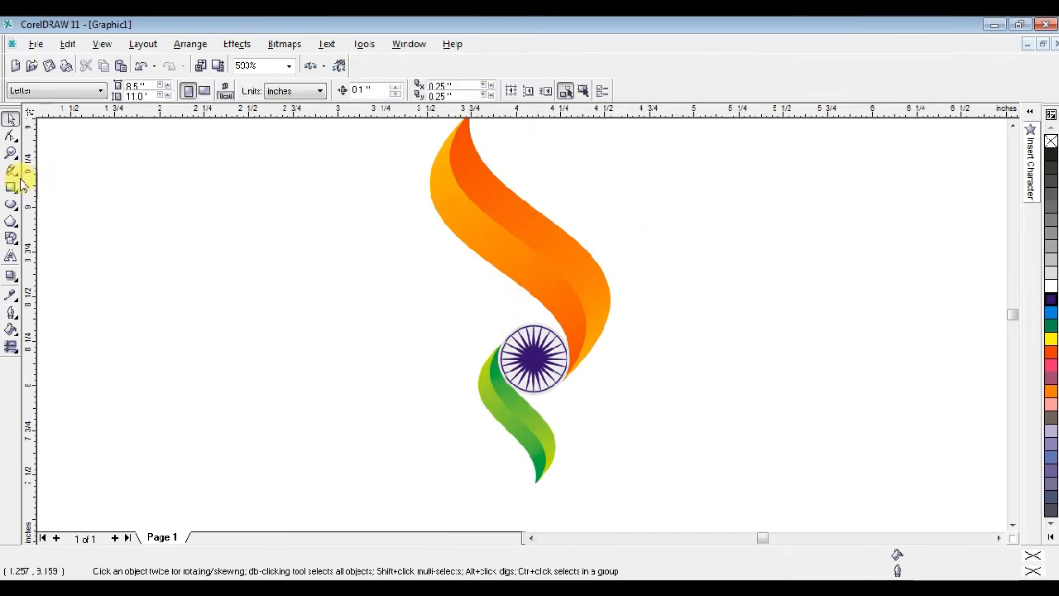
# Draw a flat horizontal ellipse about 1.41 by 0.26 inches, centred just below the green ribbon's lower tip
pyautogui.click(1014, 525)
pyautogui.click(1014, 525)
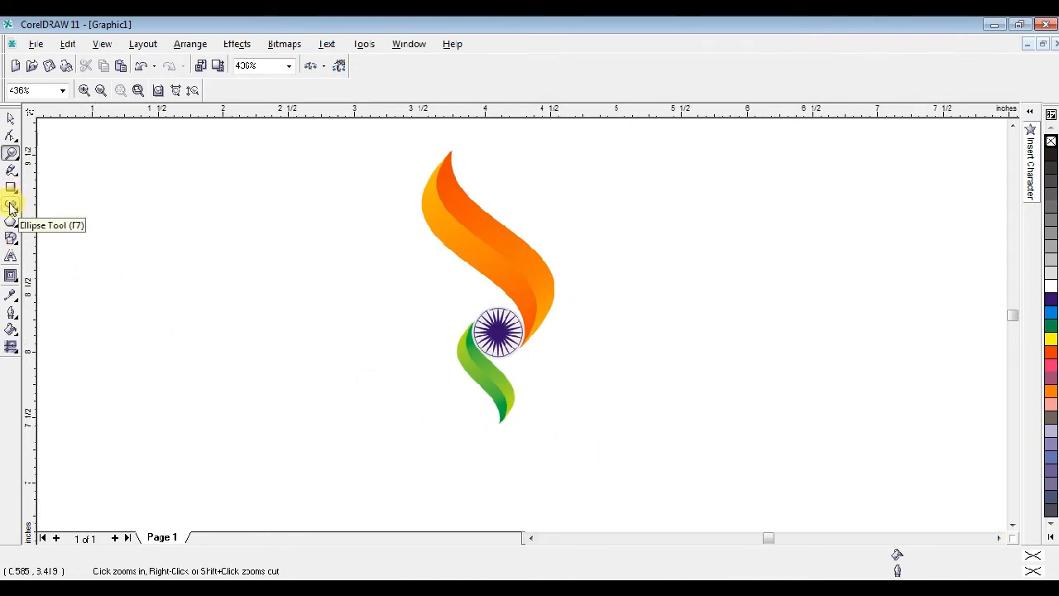
pyautogui.click(11, 118)
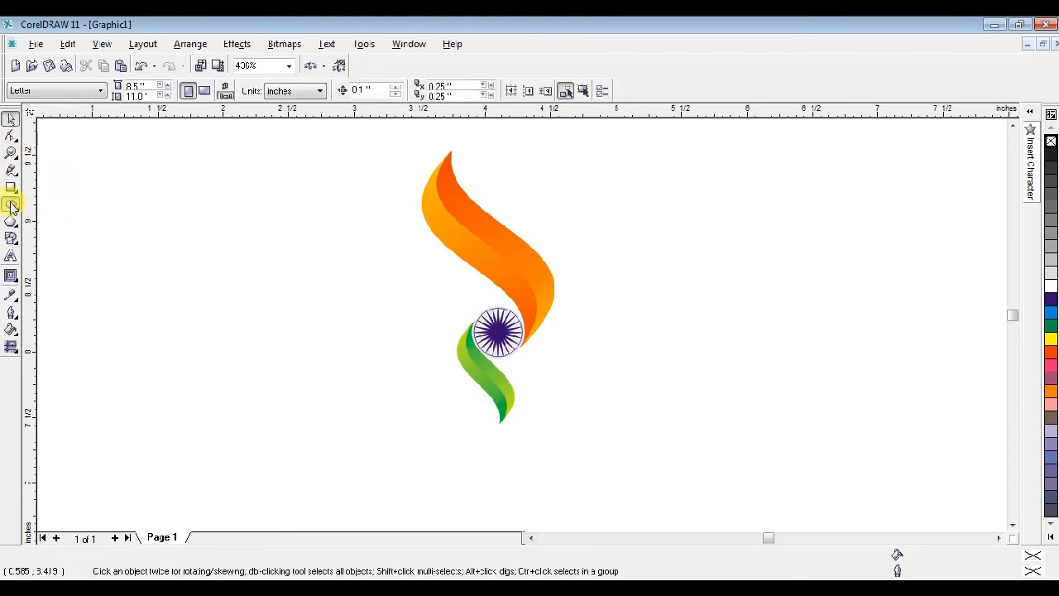
pyautogui.click(11, 206)
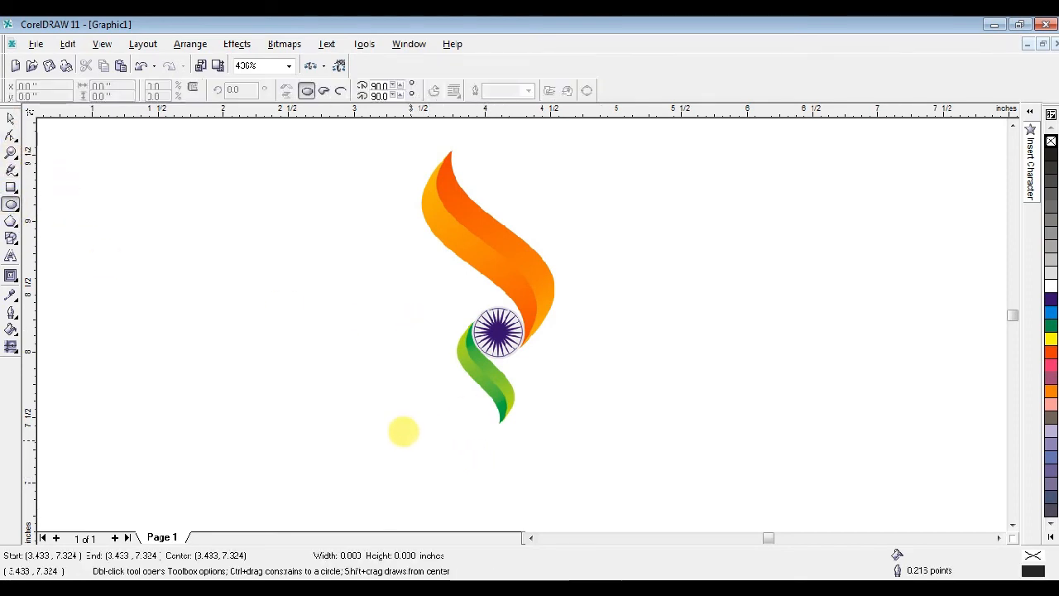
pyautogui.moveTo(410, 441); pyautogui.dragTo(594, 470)
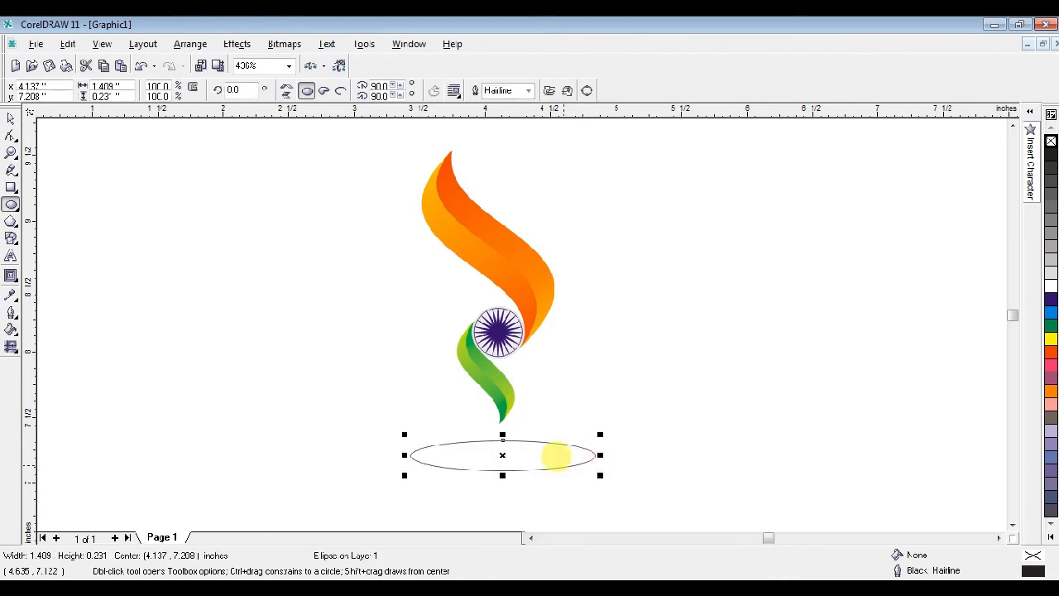
pyautogui.click(11, 121)
pyautogui.moveTo(489, 446)
pyautogui.mouseDown()
pyautogui.moveTo(499, 476)
pyautogui.moveTo(497, 449)
pyautogui.mouseUp()
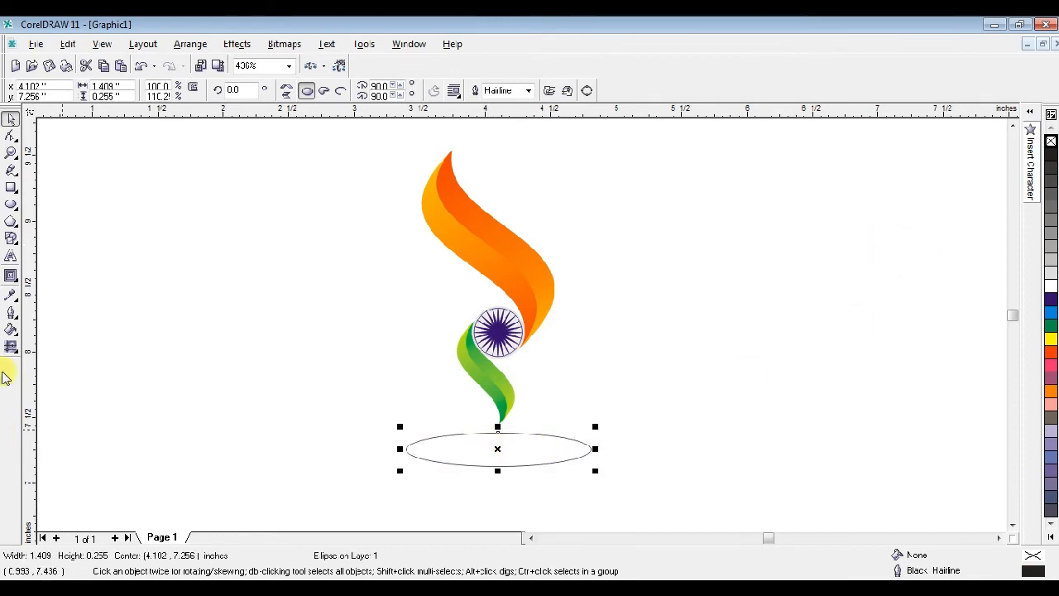
# Apply a mesh fill of 3 columns and 4 rows to the ellipse and colour the interior nodes of its middle row grey
pyautogui.click(10, 348)
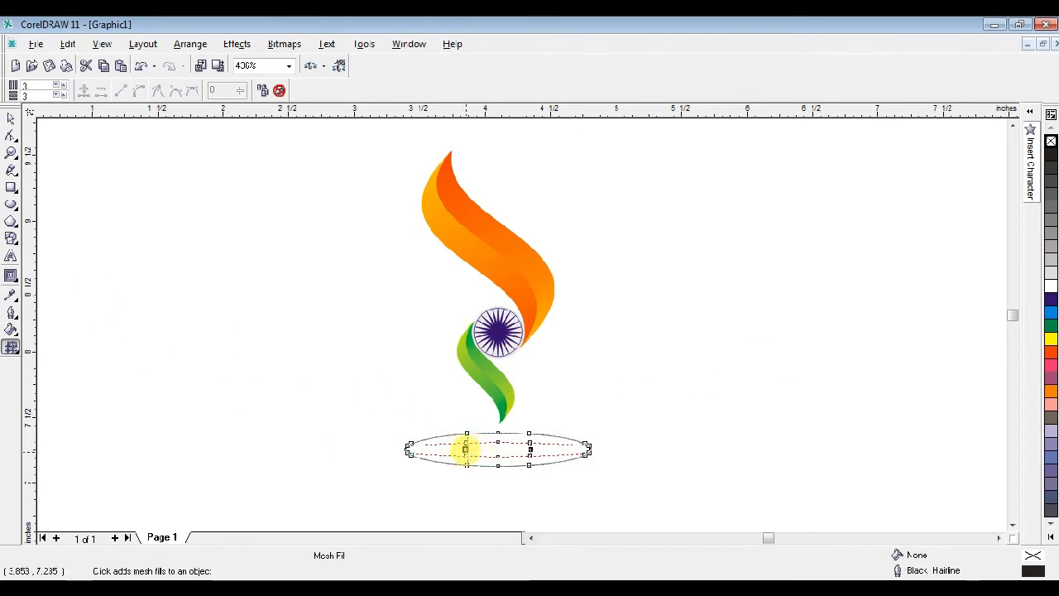
pyautogui.click(465, 450)
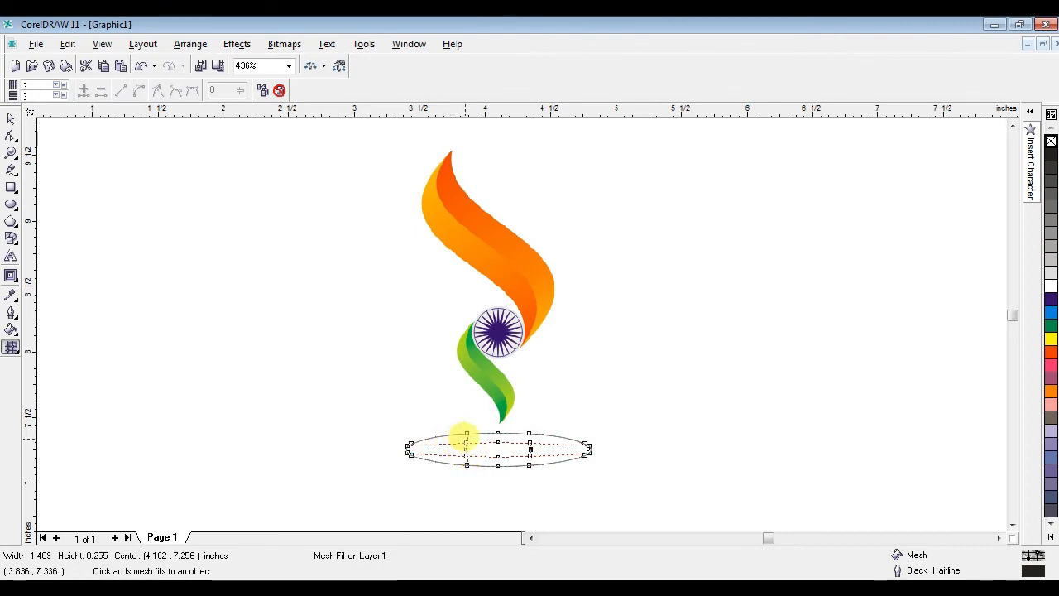
pyautogui.scroll(4, 483, 476)
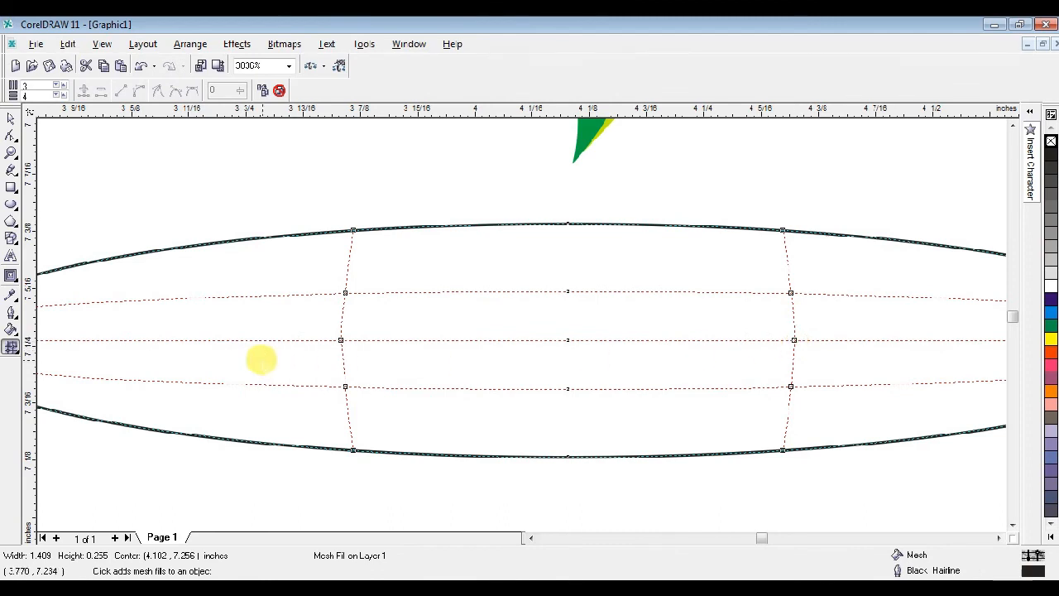
pyautogui.moveTo(311, 328); pyautogui.dragTo(826, 361)
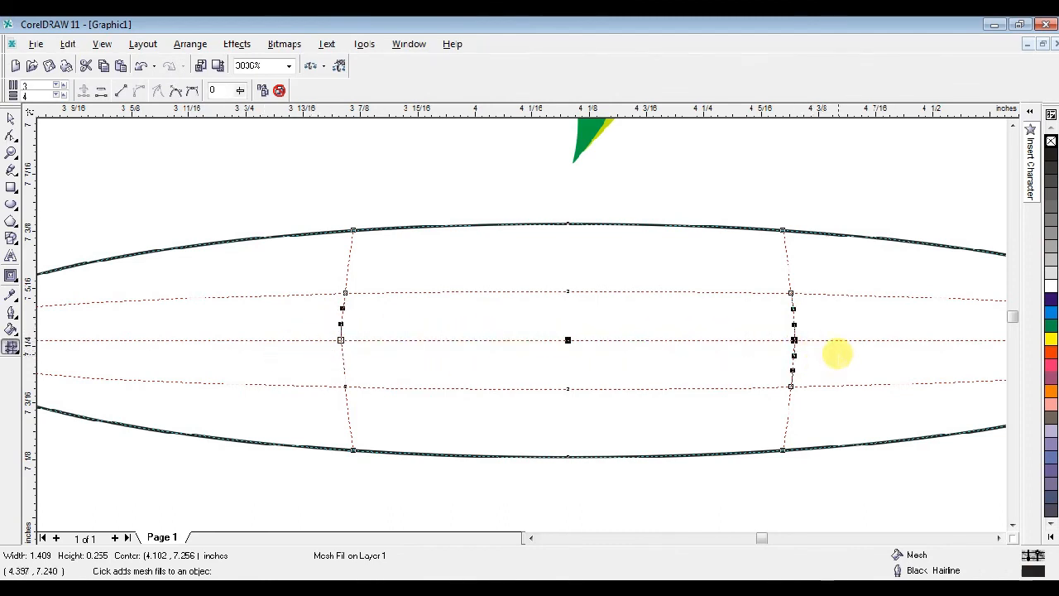
pyautogui.click(1051, 250)
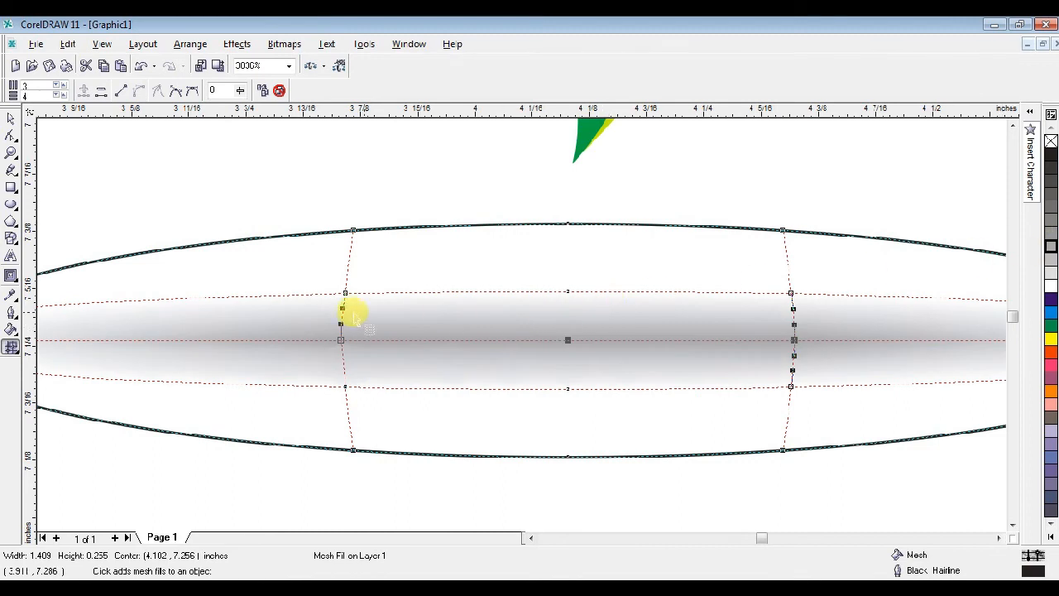
# Remove the outline from the mesh-filled ellipse so only the soft grey shadow is left, and deselect it
pyautogui.click(11, 154)
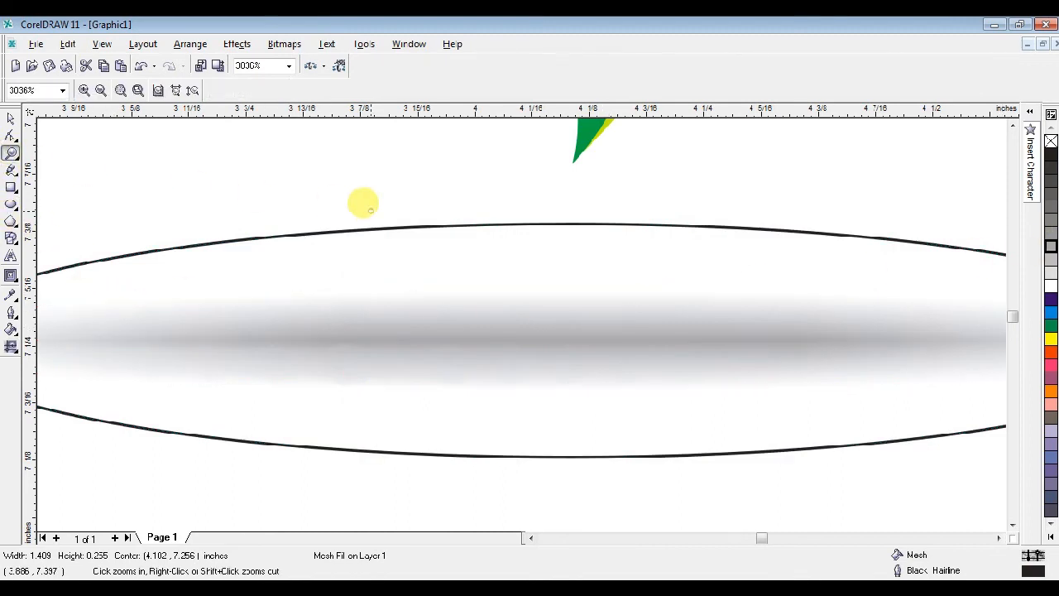
pyautogui.rightClick(362, 204)
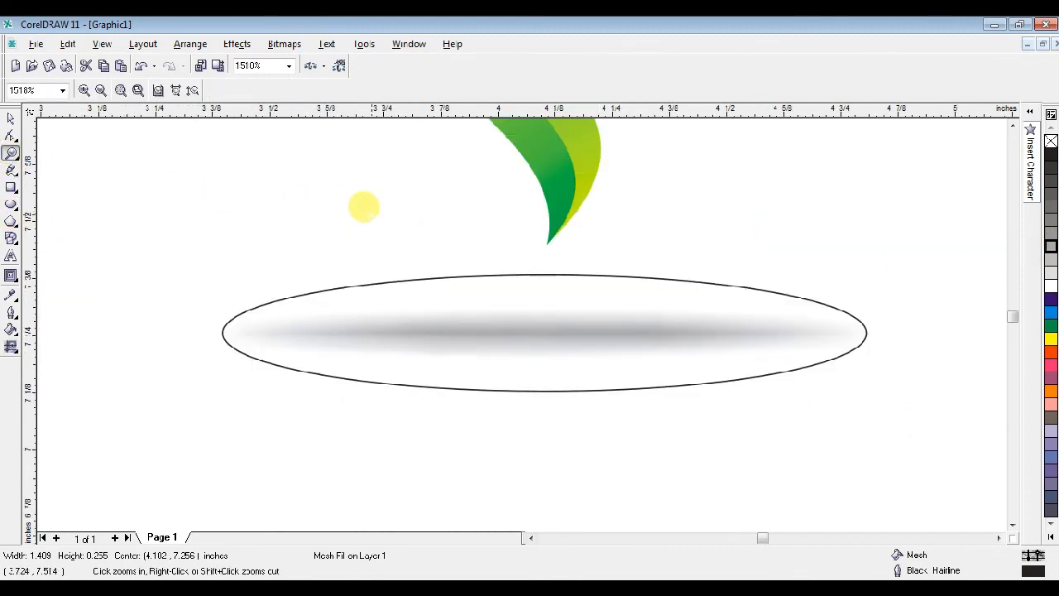
pyautogui.click(11, 118)
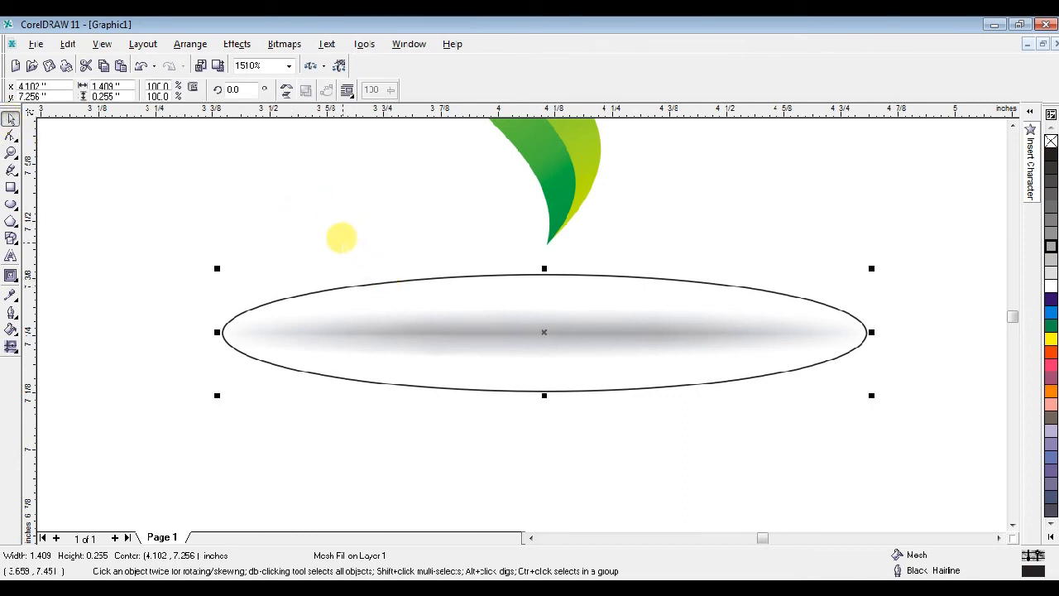
pyautogui.click(459, 207)
pyautogui.click(533, 280)
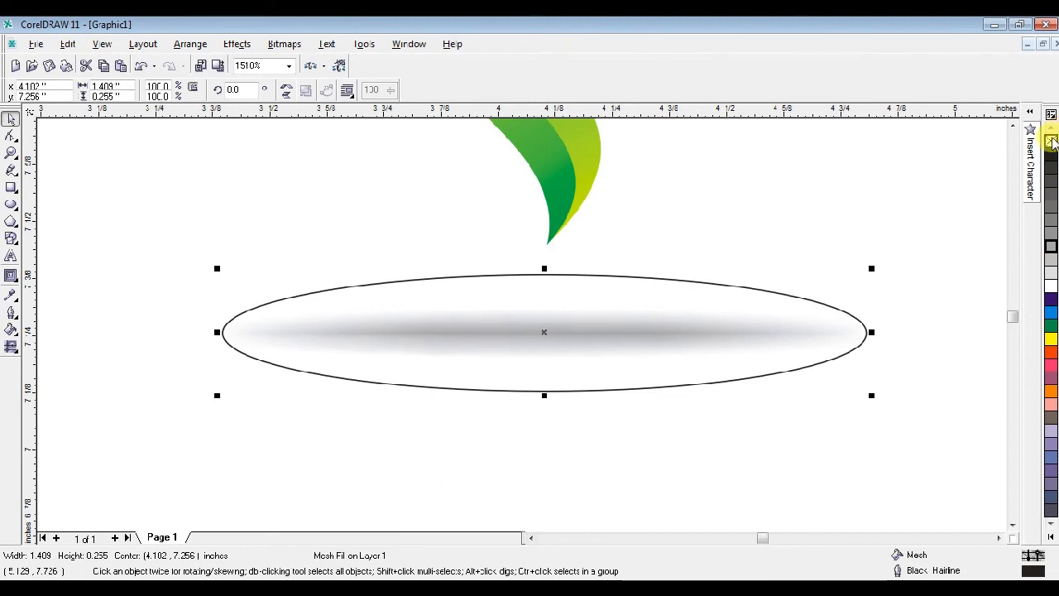
pyautogui.rightClick(1051, 143)
pyautogui.click(851, 170)
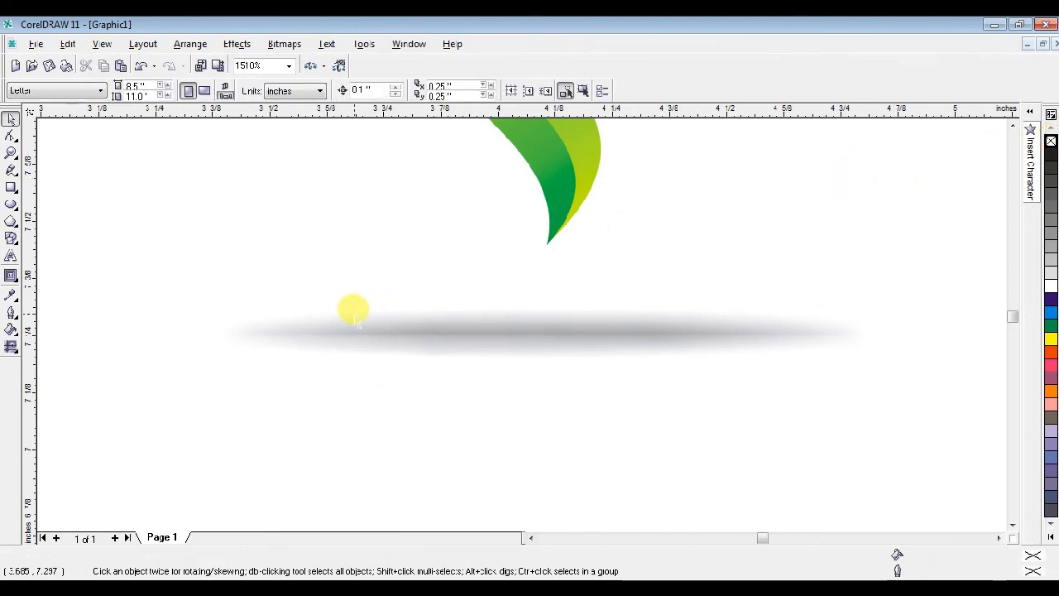
# Stretch the grey shadow vertically to about 0.325 inches high, keeping its width, and deselect it
pyautogui.click(502, 329)
pyautogui.moveTo(544, 267); pyautogui.dragTo(544, 258)
pyautogui.moveTo(546, 394); pyautogui.dragTo(533, 387)
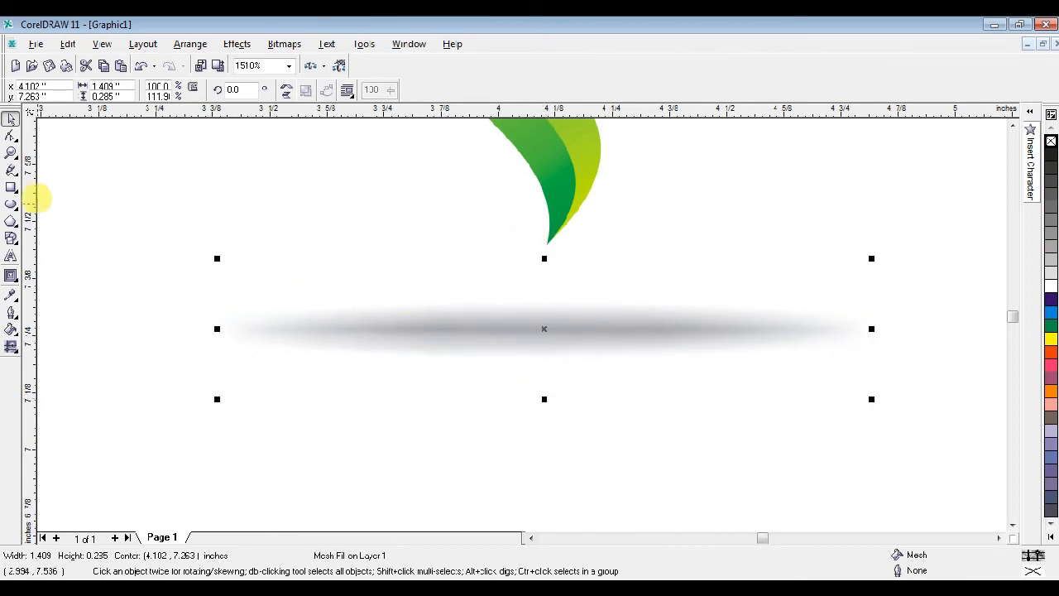
pyautogui.click(11, 152)
pyautogui.rightClick(336, 229)
pyautogui.rightClick(466, 241)
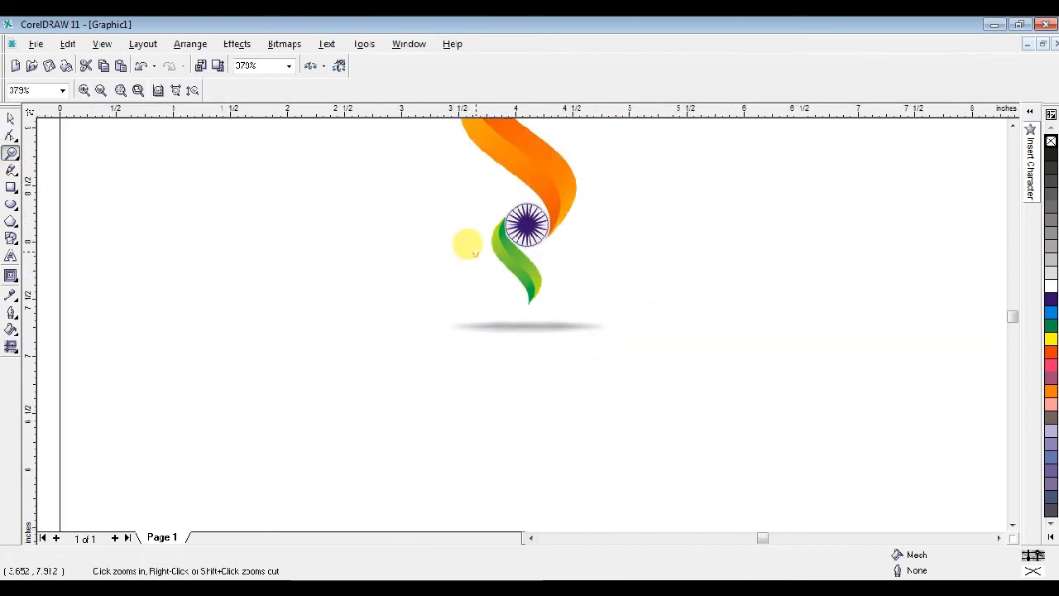
pyautogui.rightClick(472, 255)
pyautogui.moveTo(459, 192); pyautogui.dragTo(593, 352)
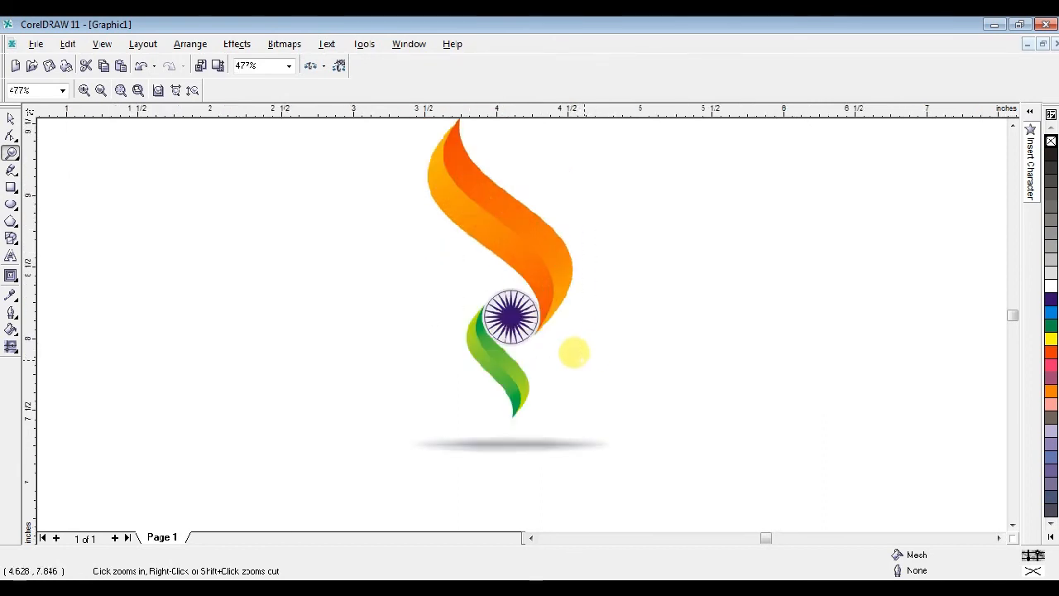
pyautogui.click(10, 118)
pyautogui.moveTo(511, 417); pyautogui.dragTo(510, 411)
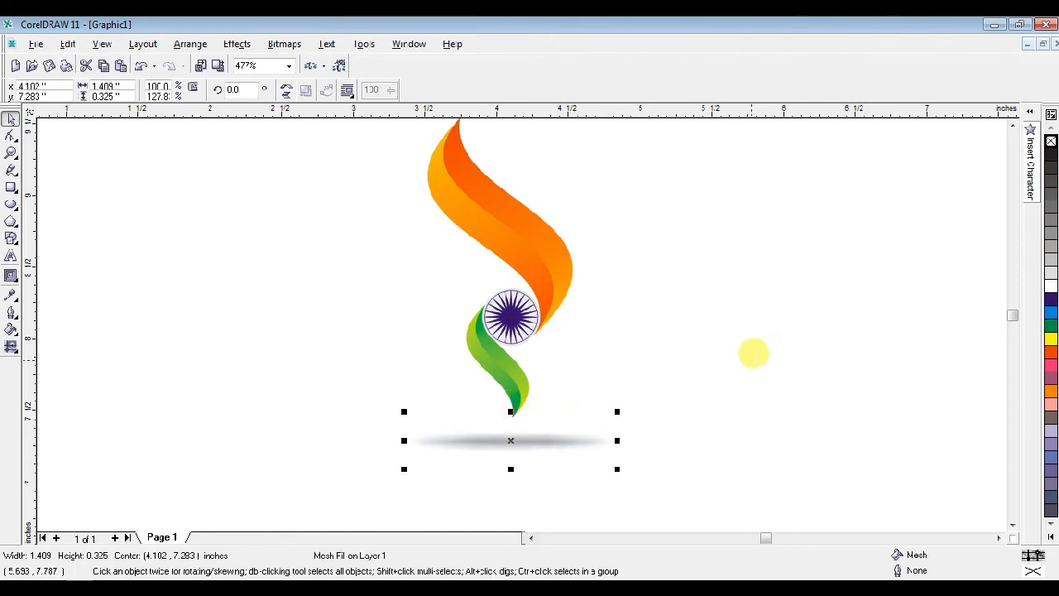
pyautogui.click(778, 328)
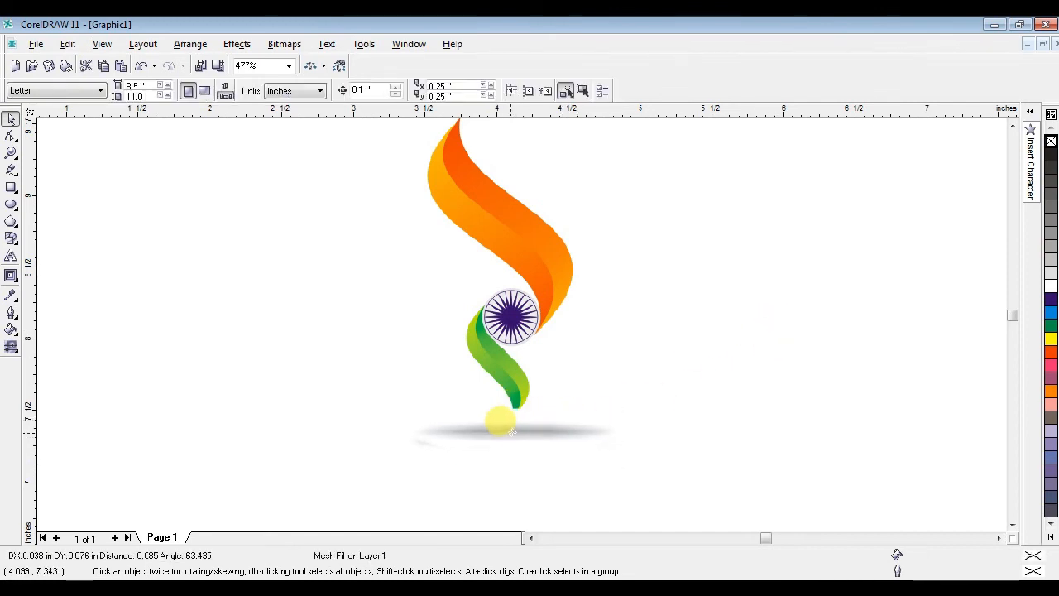
# Move the shadow up close beneath the green ribbon's tip, centred under the logo, and deselect it
pyautogui.moveTo(507, 429); pyautogui.dragTo(514, 403)
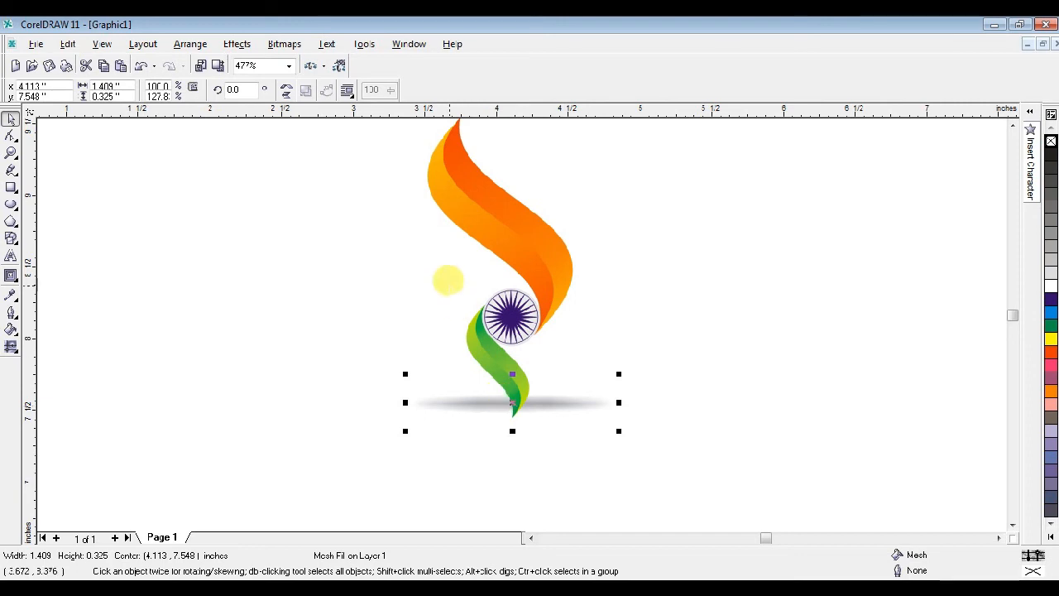
pyautogui.moveTo(513, 404); pyautogui.dragTo(512, 430)
pyautogui.click(799, 338)
pyautogui.click(746, 310)
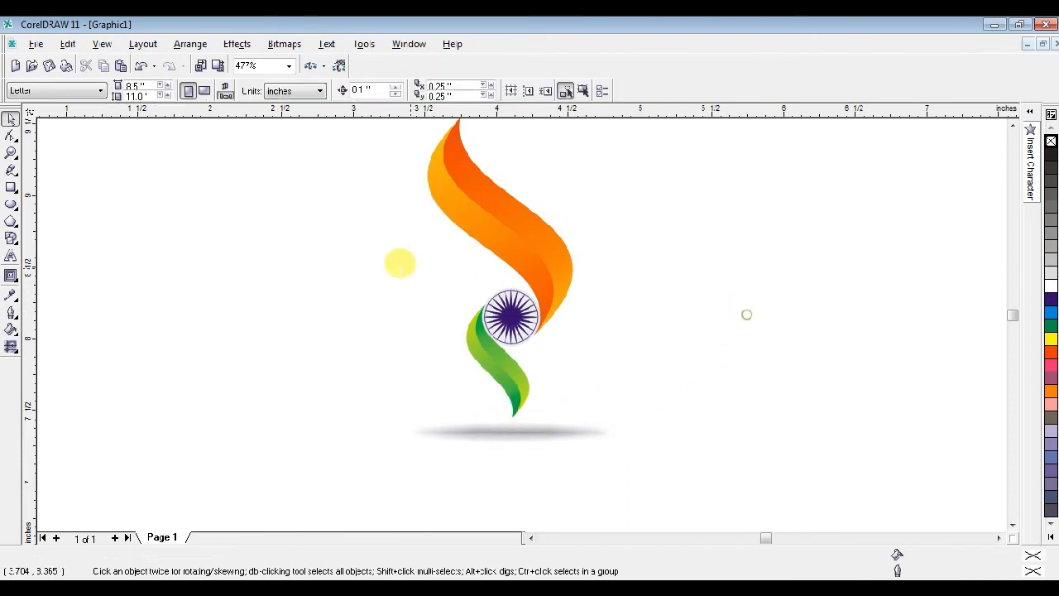
pyautogui.click(11, 153)
pyautogui.rightClick(461, 232)
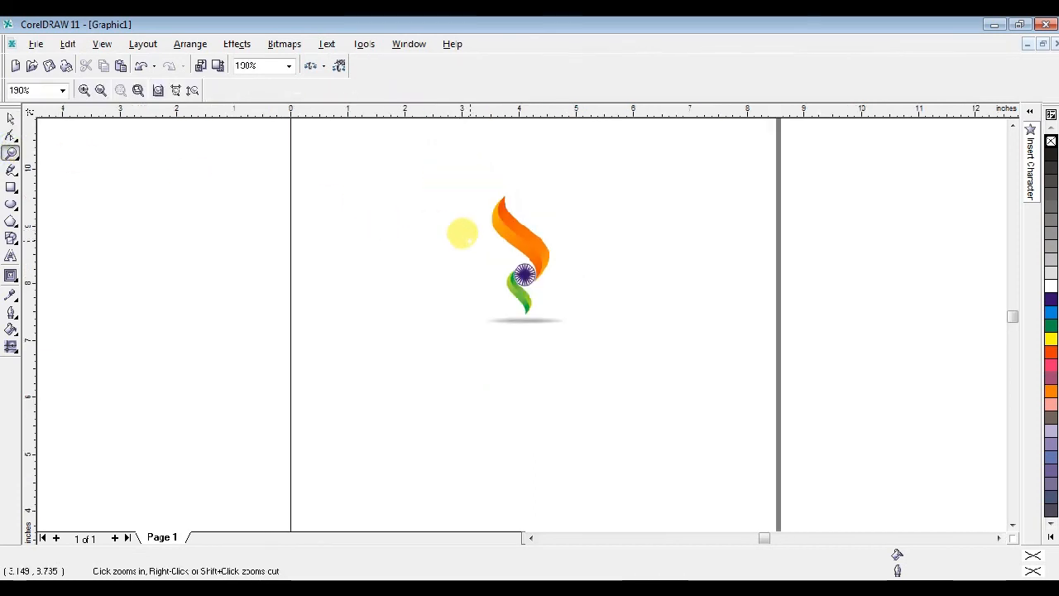
pyautogui.moveTo(456, 197); pyautogui.dragTo(592, 333)
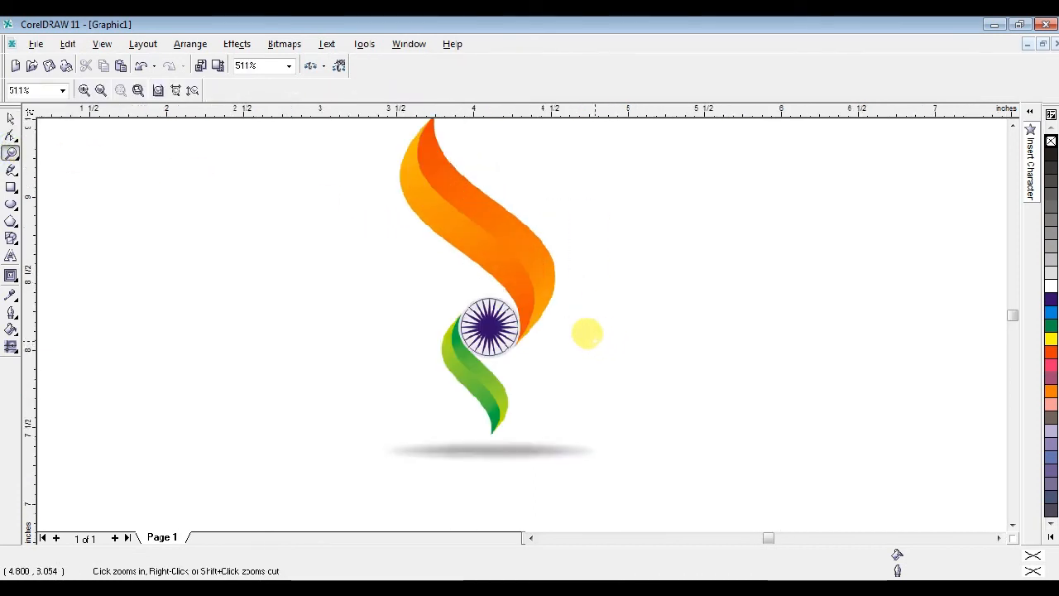